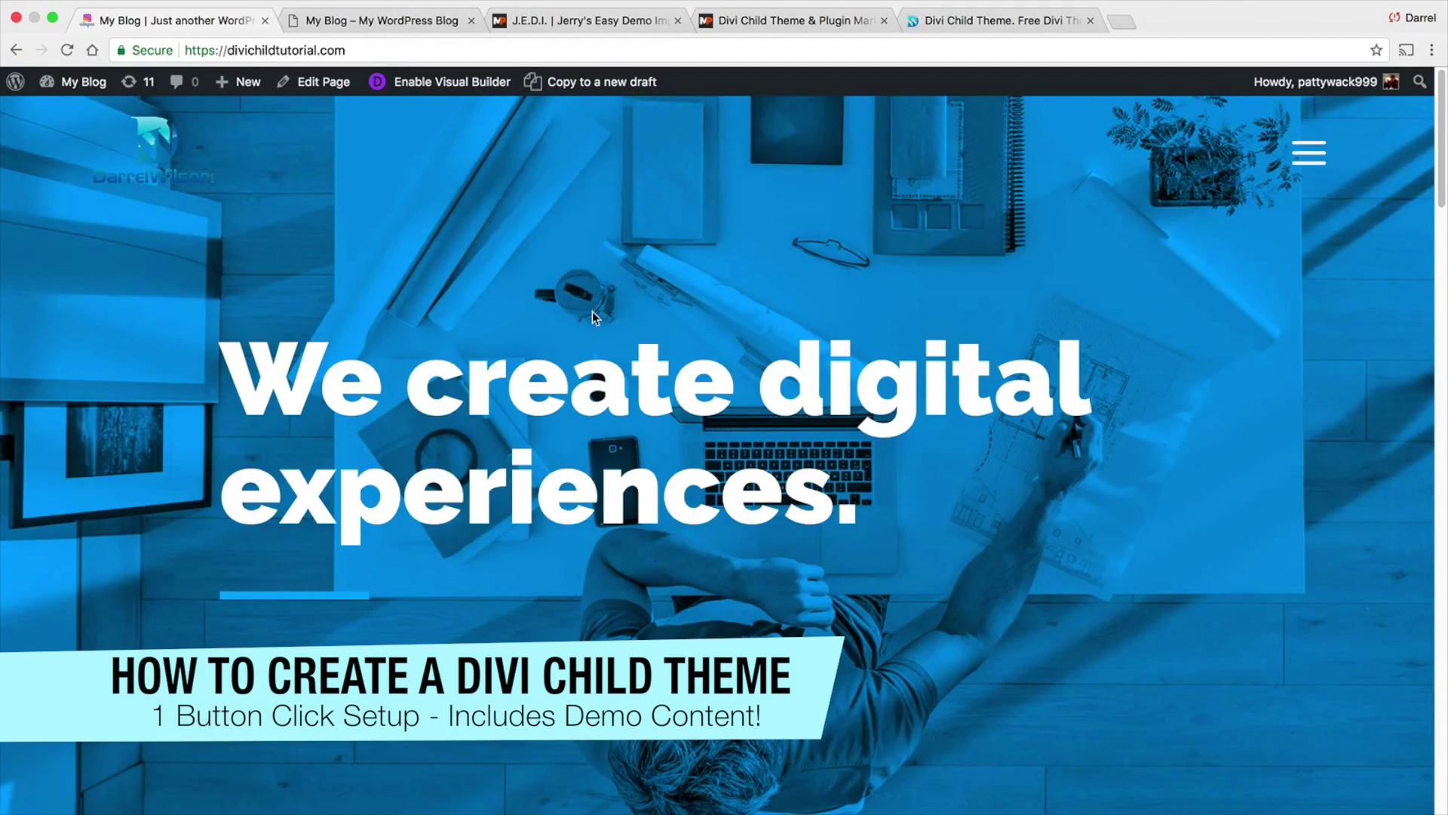
Browse the child-theme demo site and its Home page, check the other blog, then return.
scroll(593, 312, "down", 6)
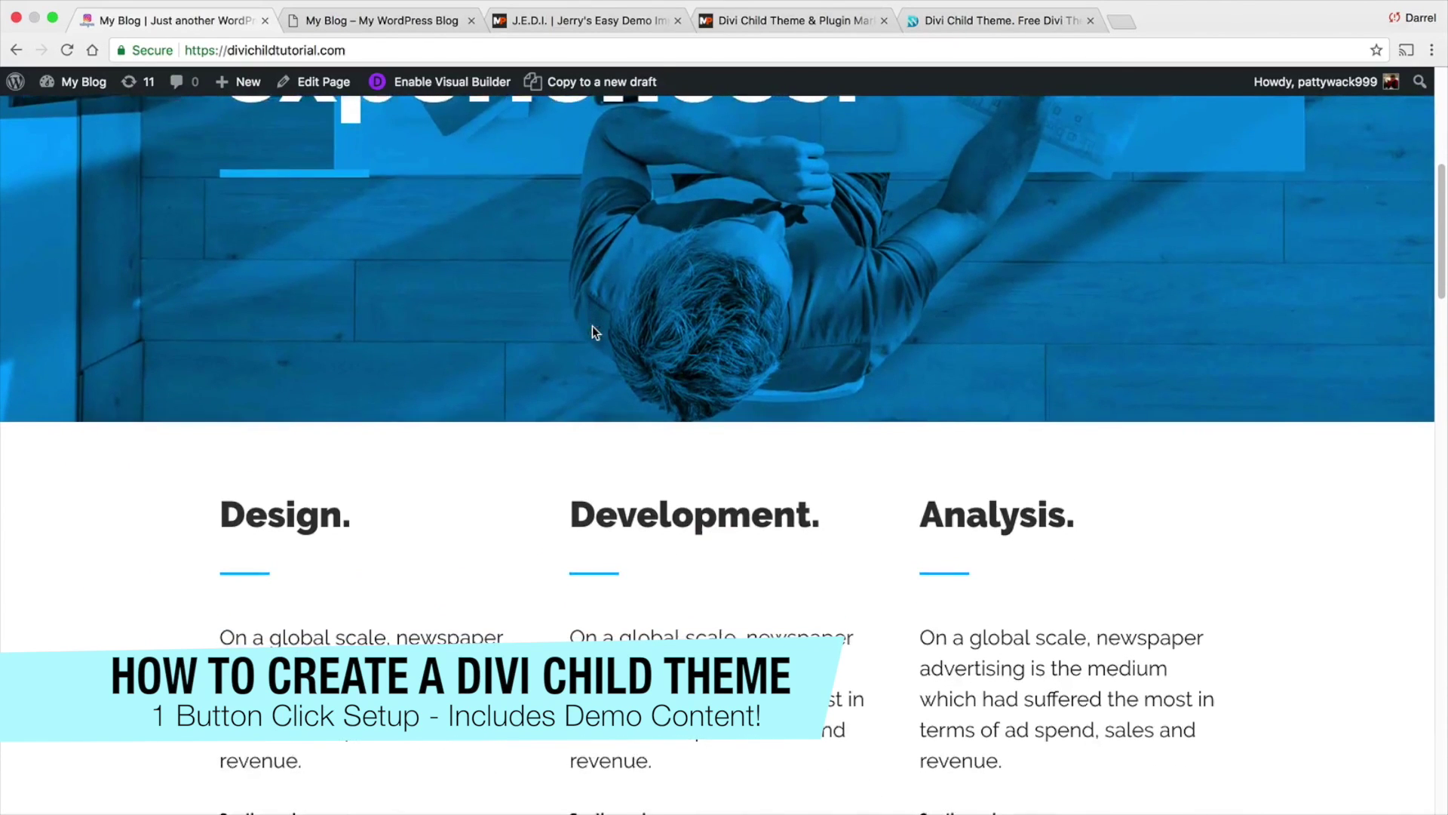
scroll(592, 331, "down", 3)
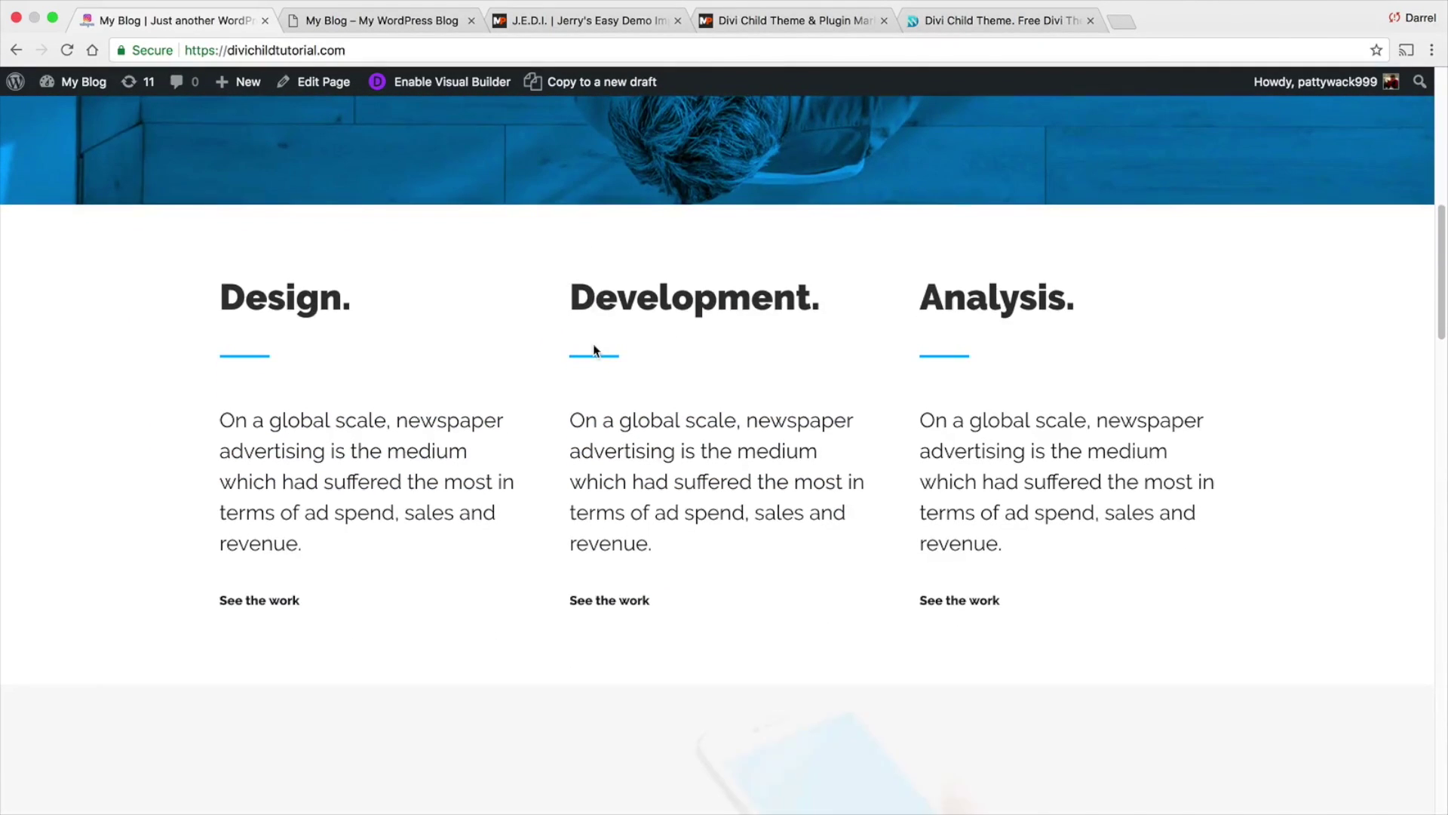
scroll(594, 349, "down", 1)
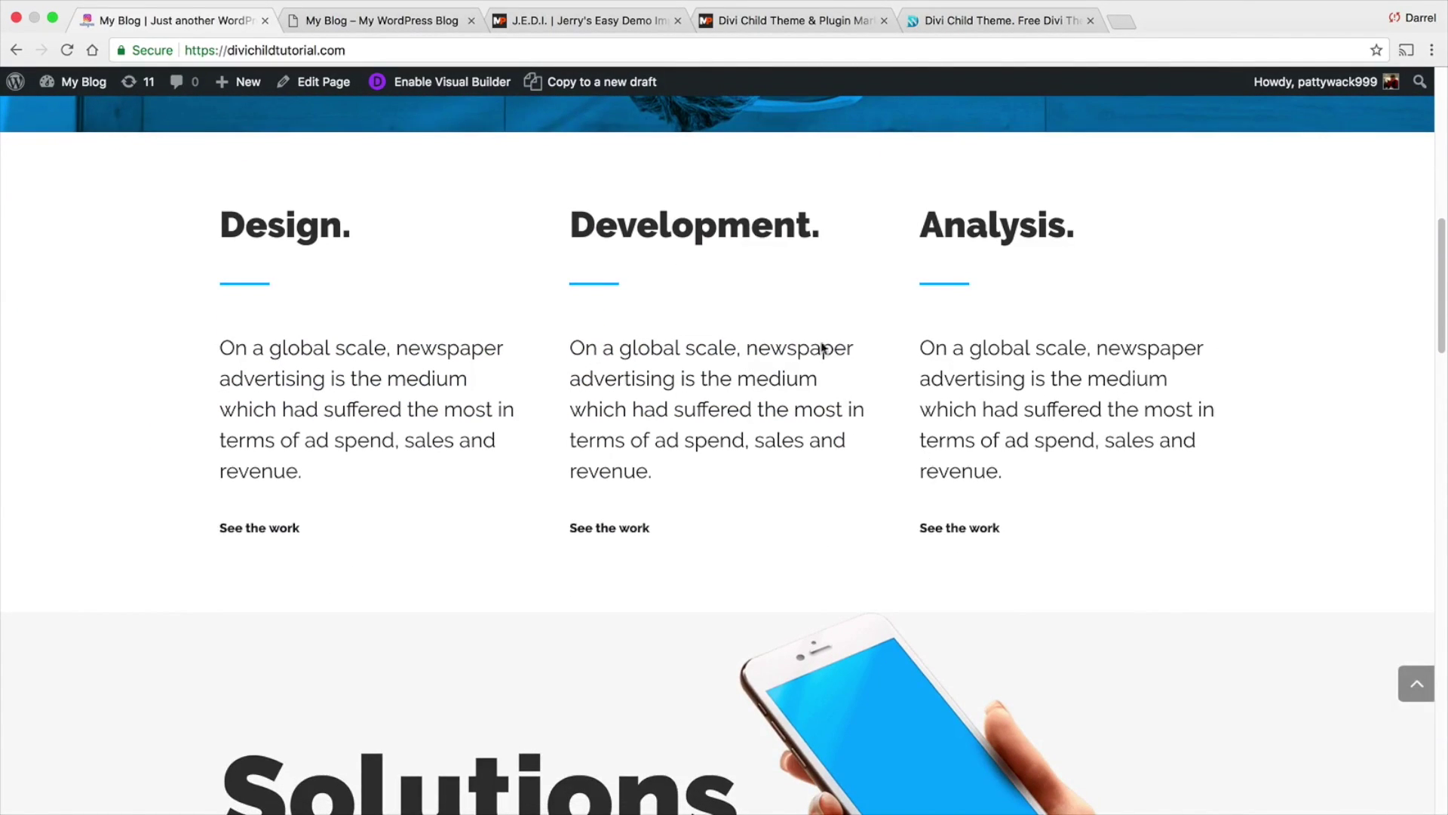
scroll(701, 420, "down", 8)
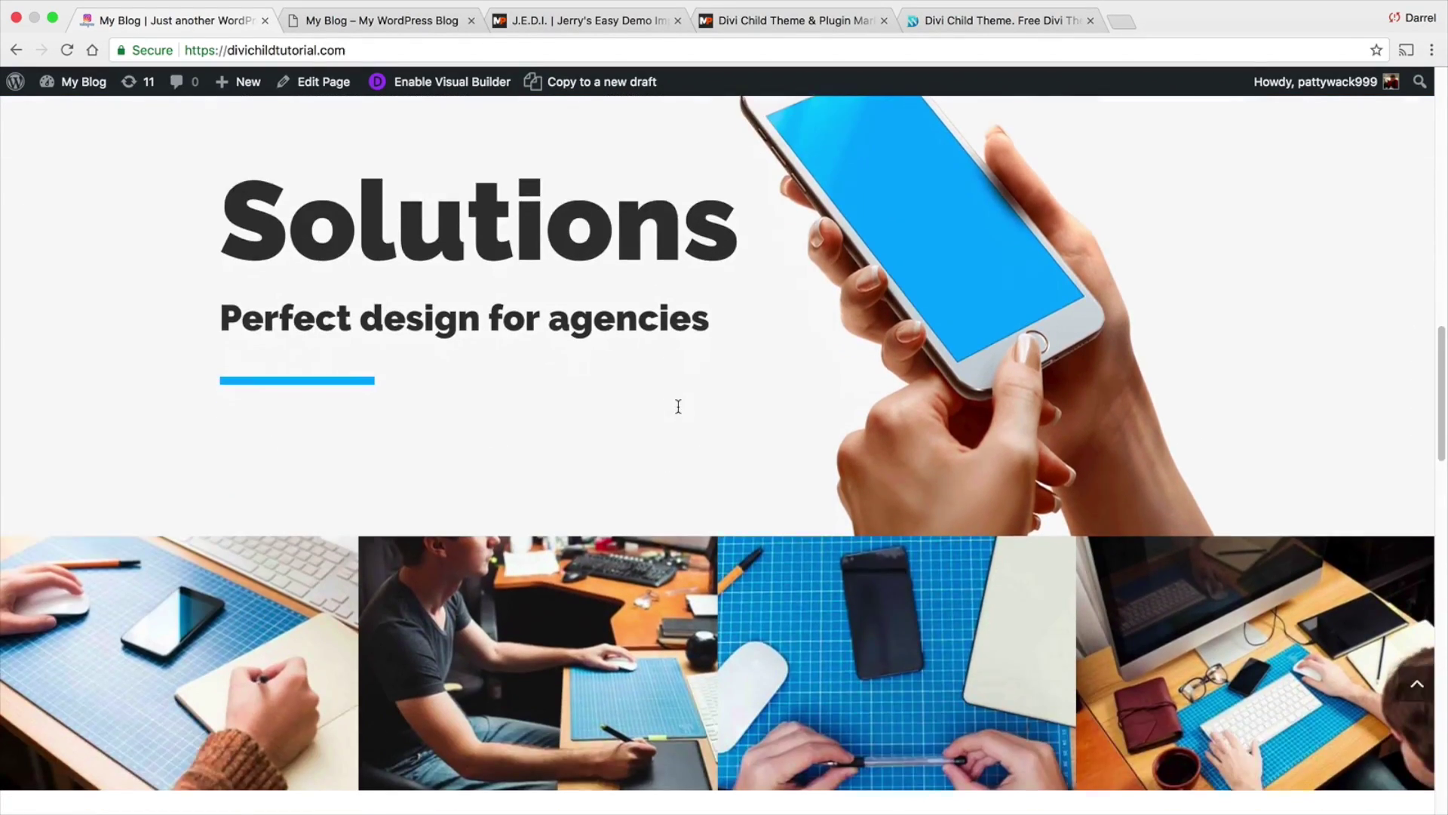
scroll(678, 407, "down", 12)
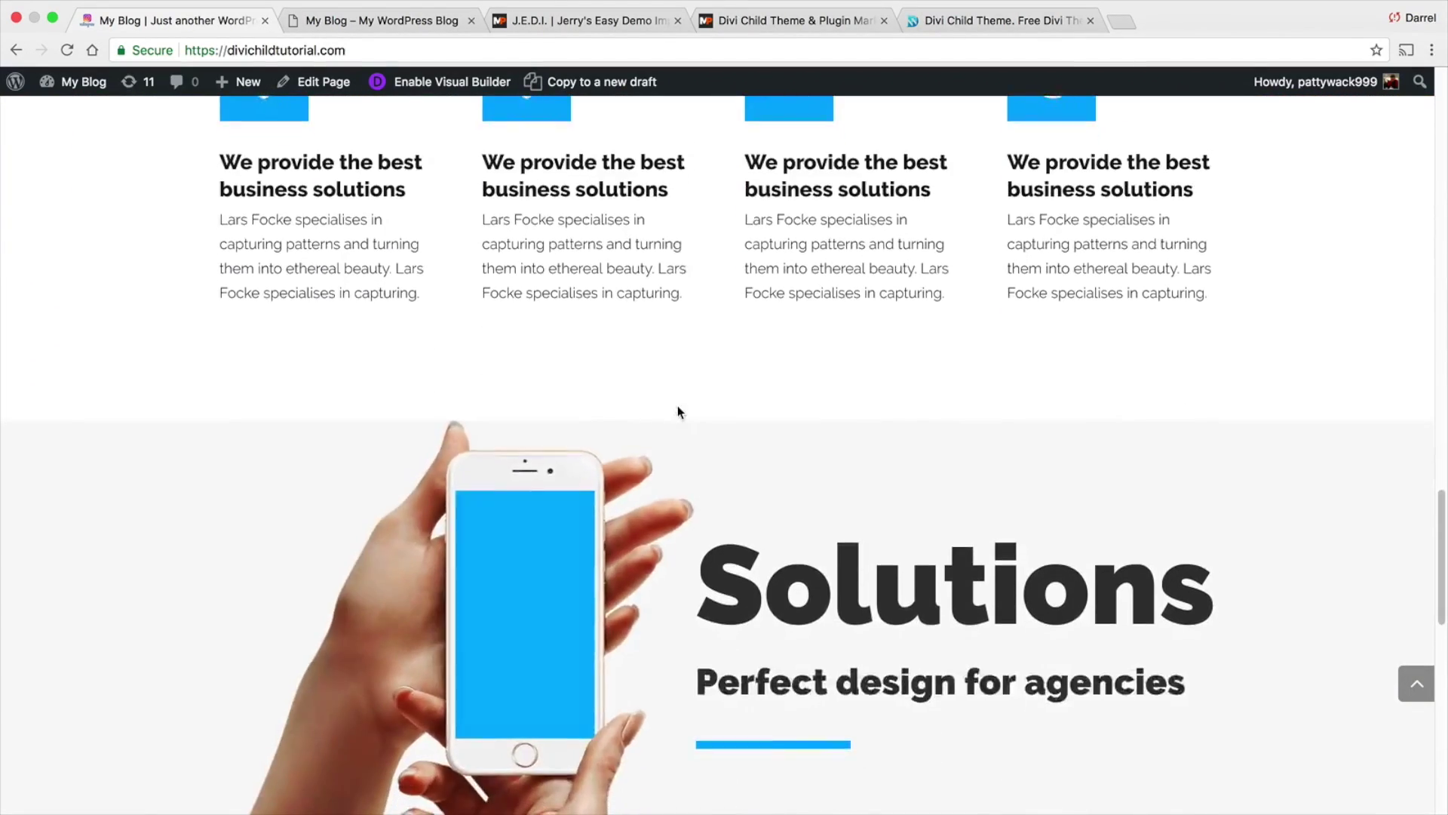
scroll(678, 407, "down", 14)
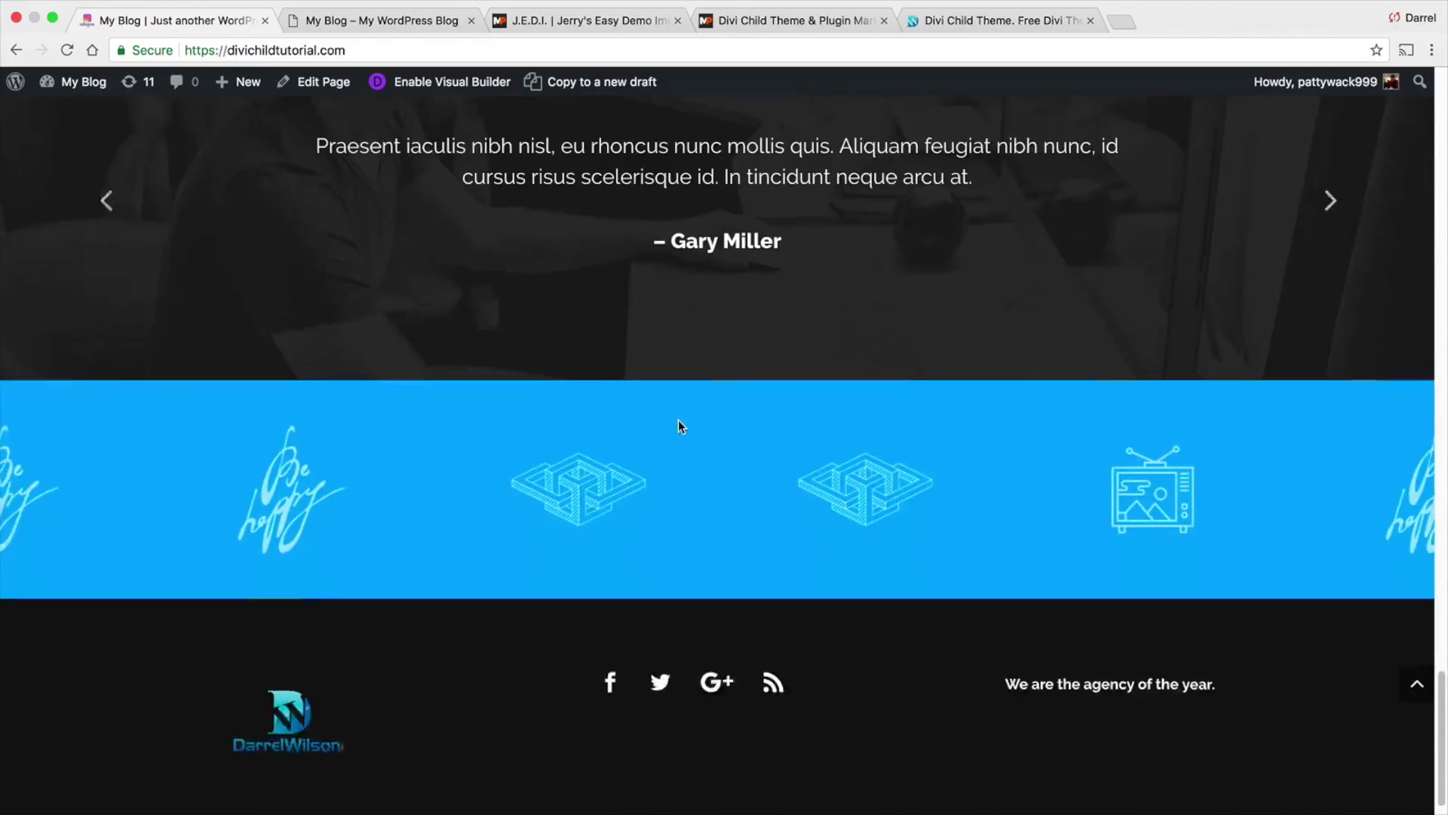
scroll(680, 517, "up", 20)
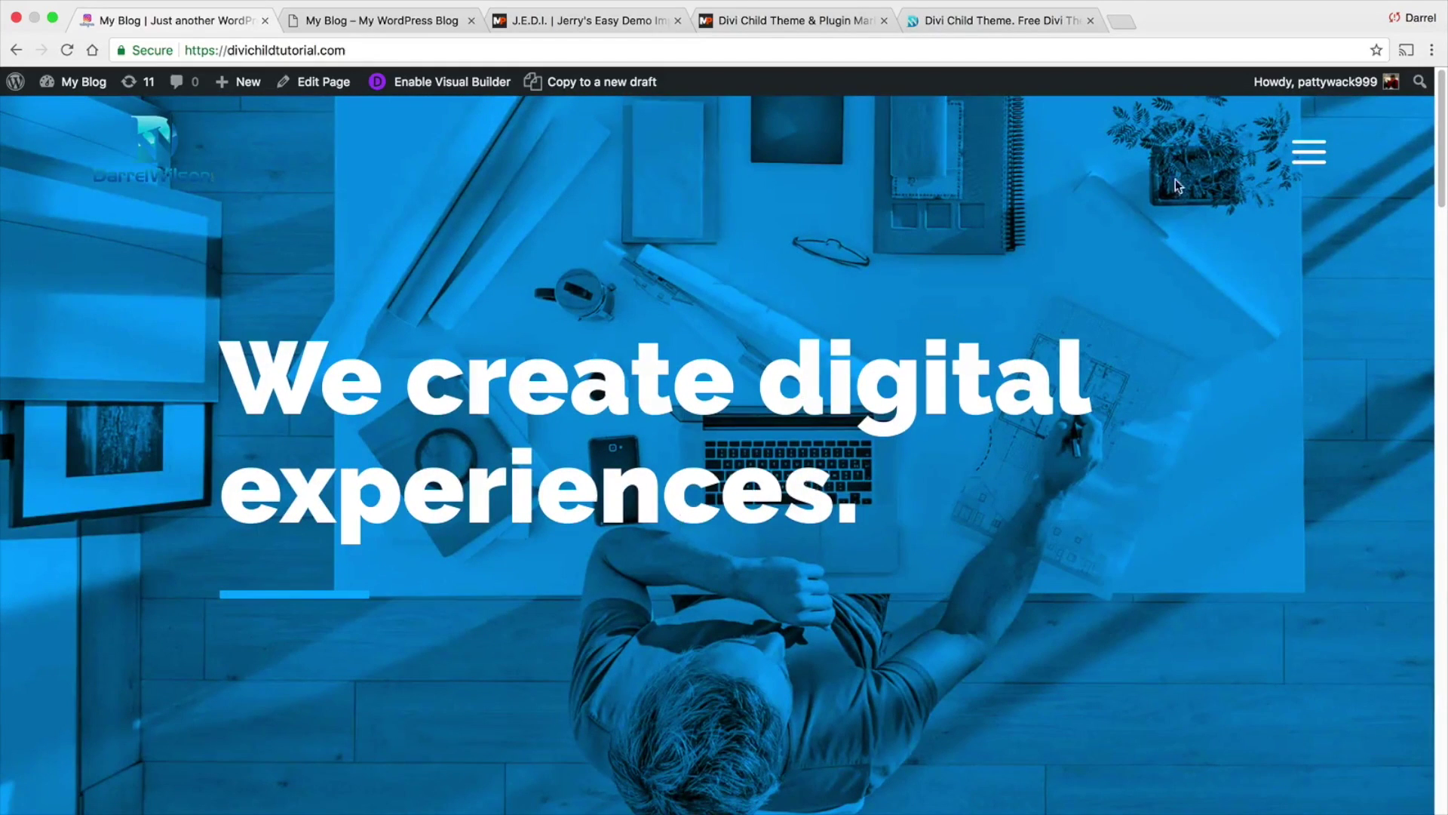
left_click(1310, 158)
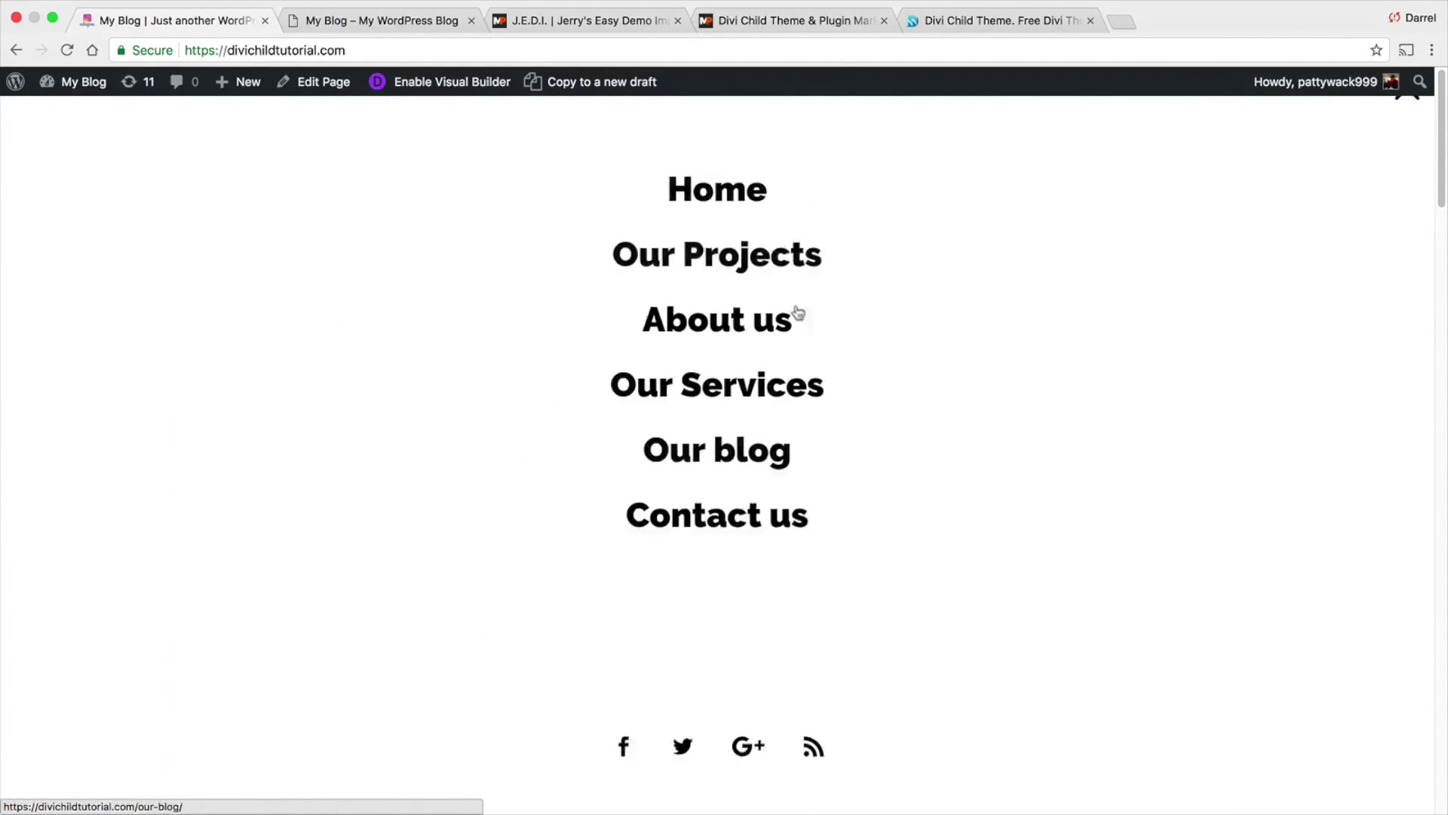
left_click(721, 201)
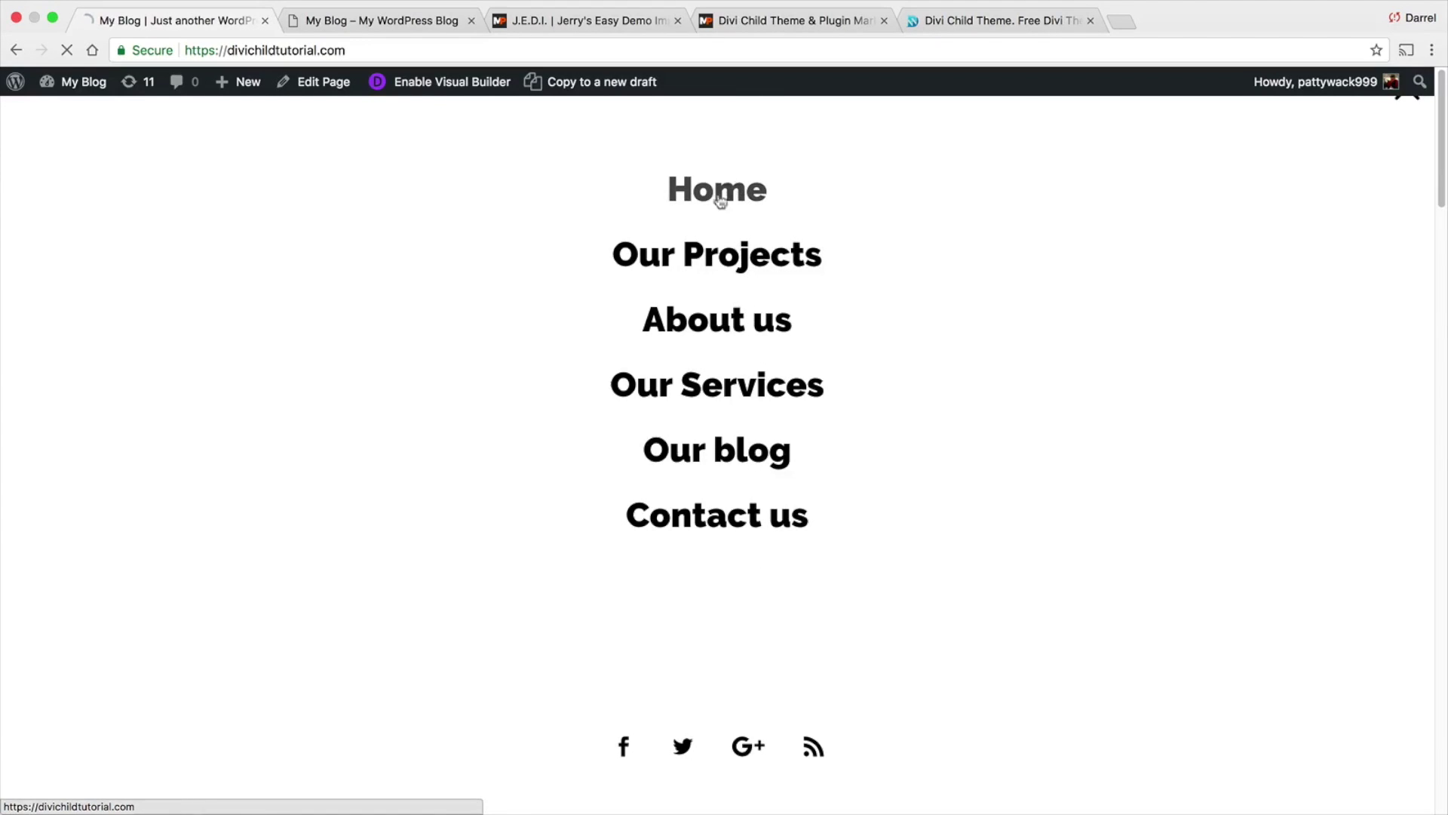
left_click(385, 21)
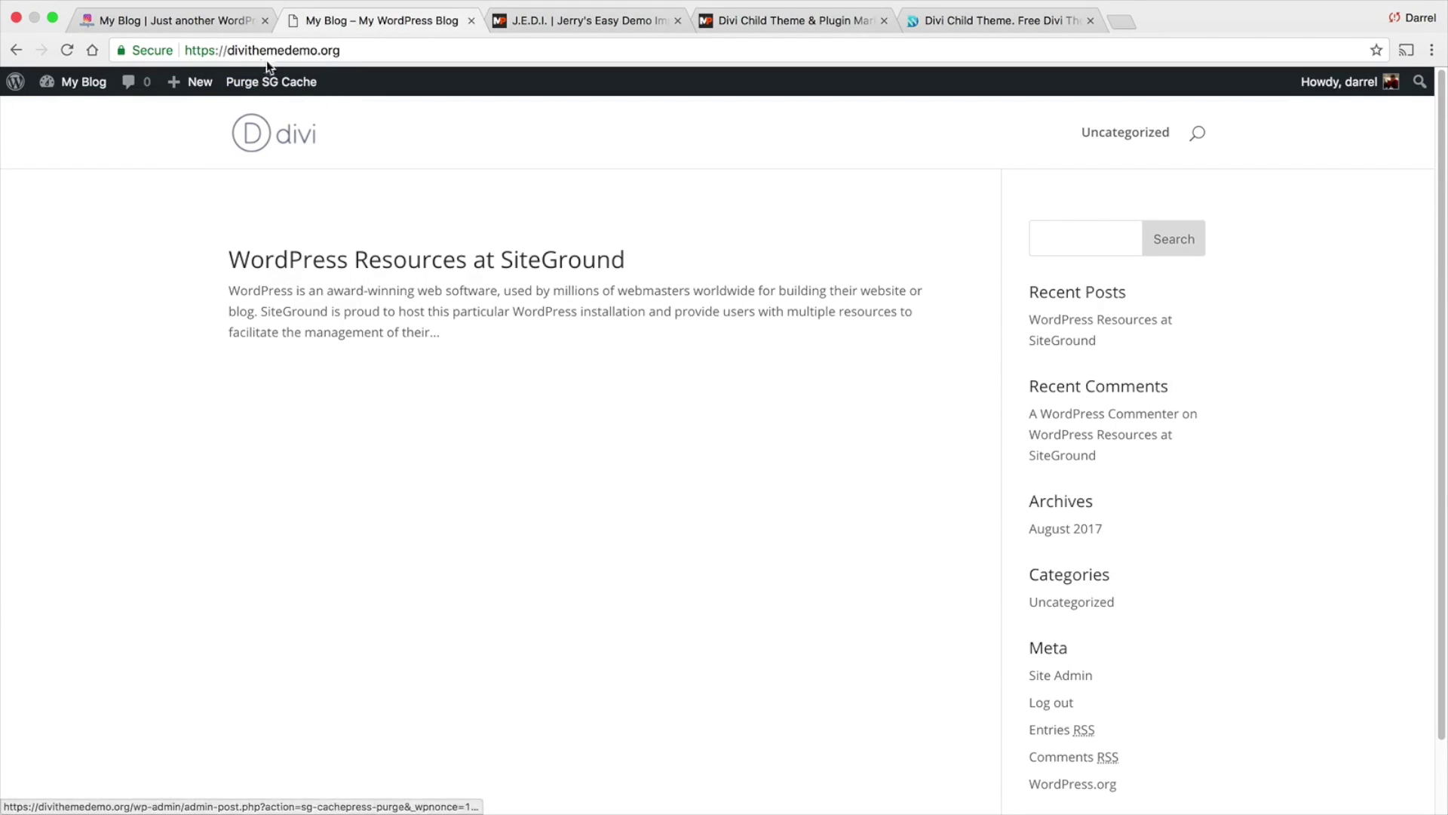
left_click(224, 28)
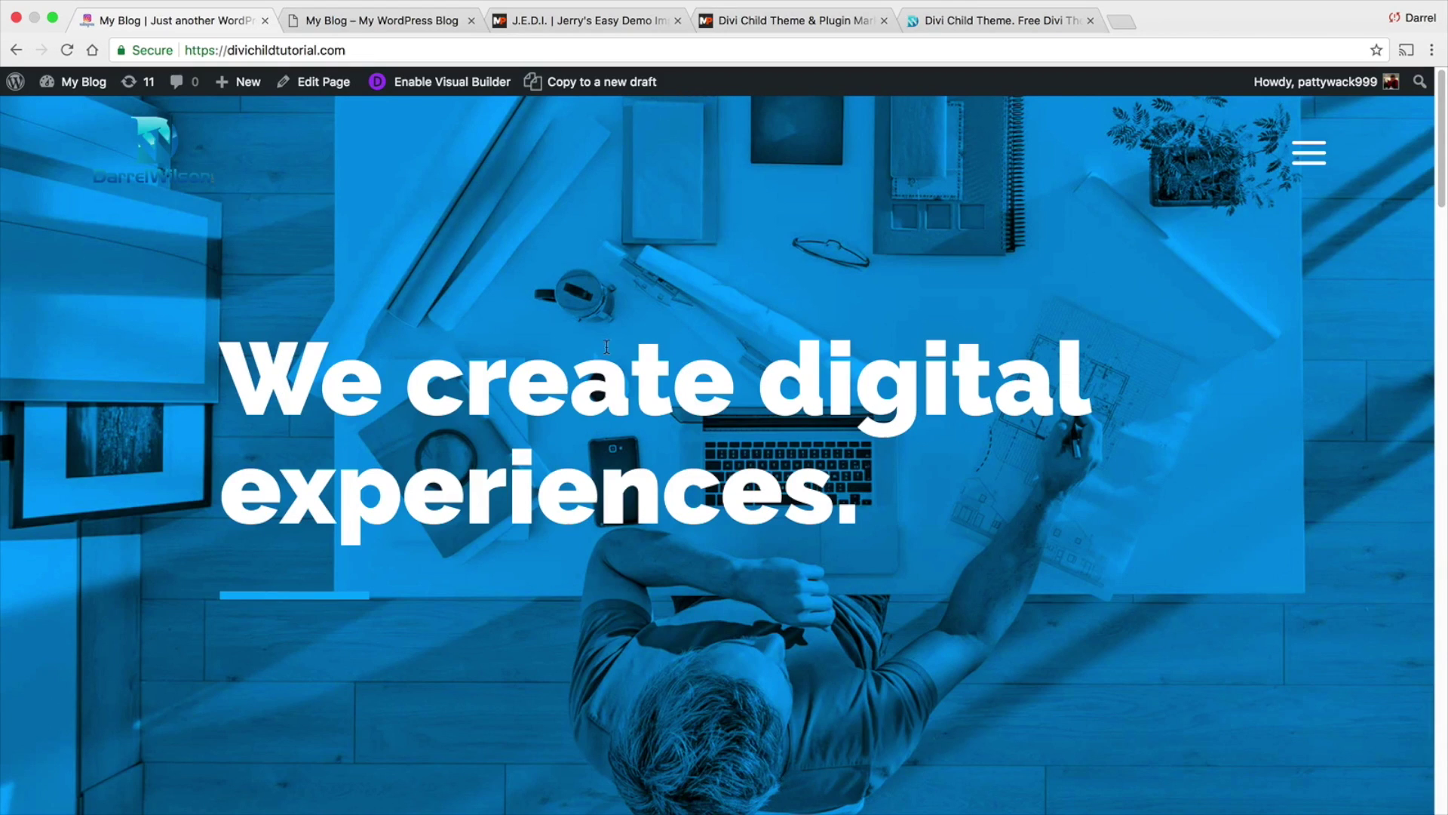
From the dashboard, open the J.E.D.I. Master Export Demo Content options.
mouse_move(89, 86)
left_click(92, 118)
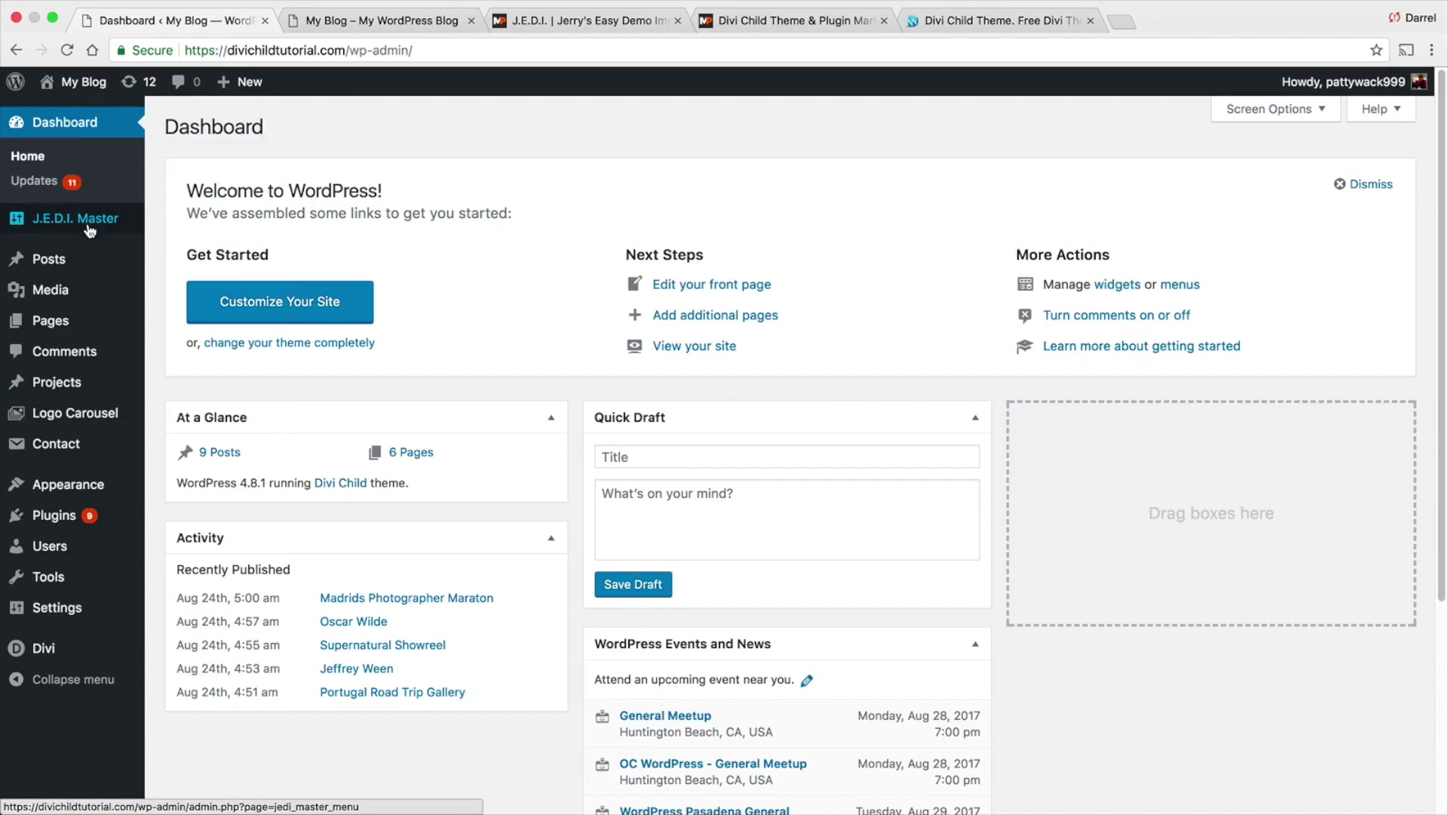
mouse_move(90, 231)
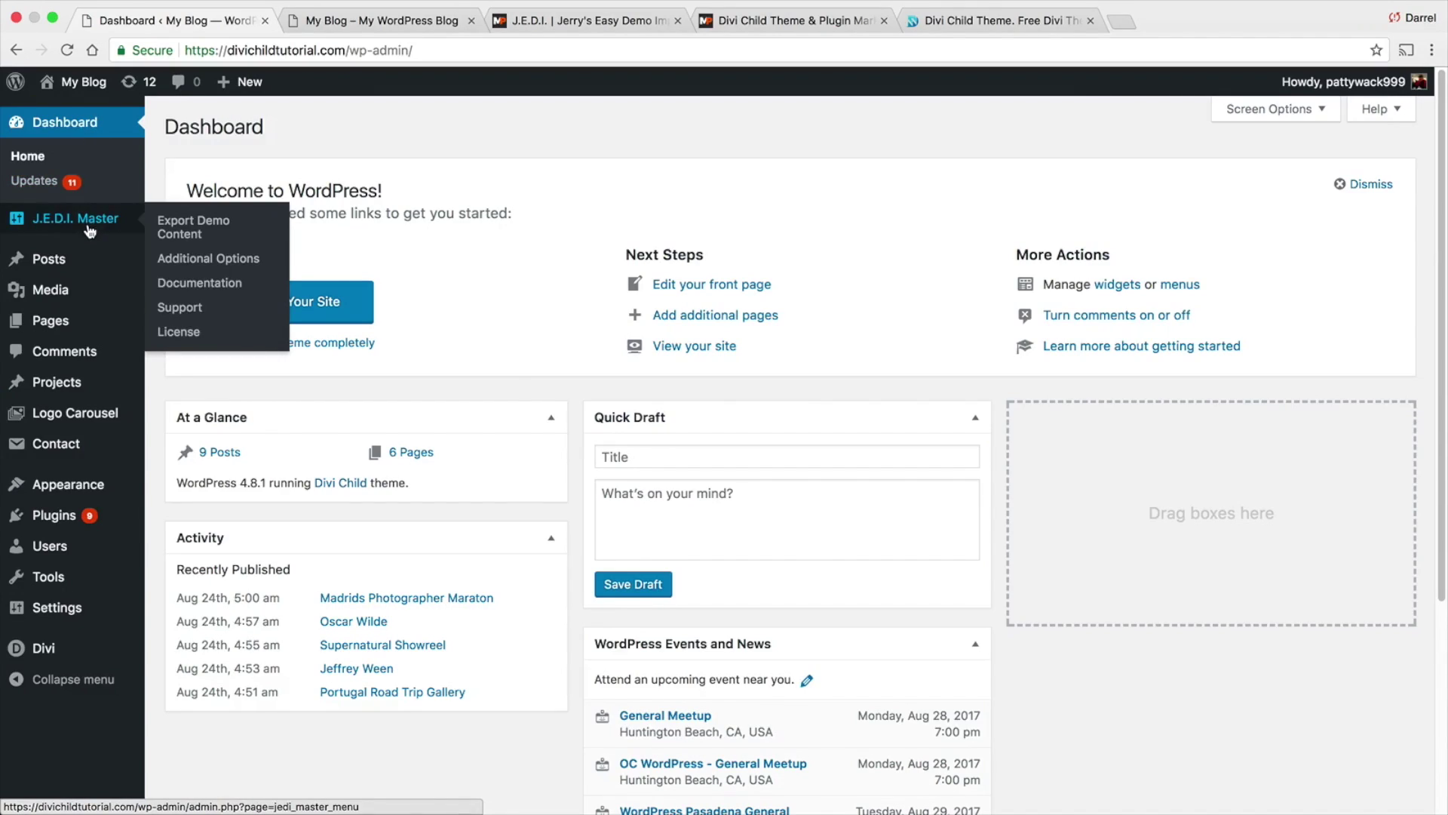
left_click(181, 226)
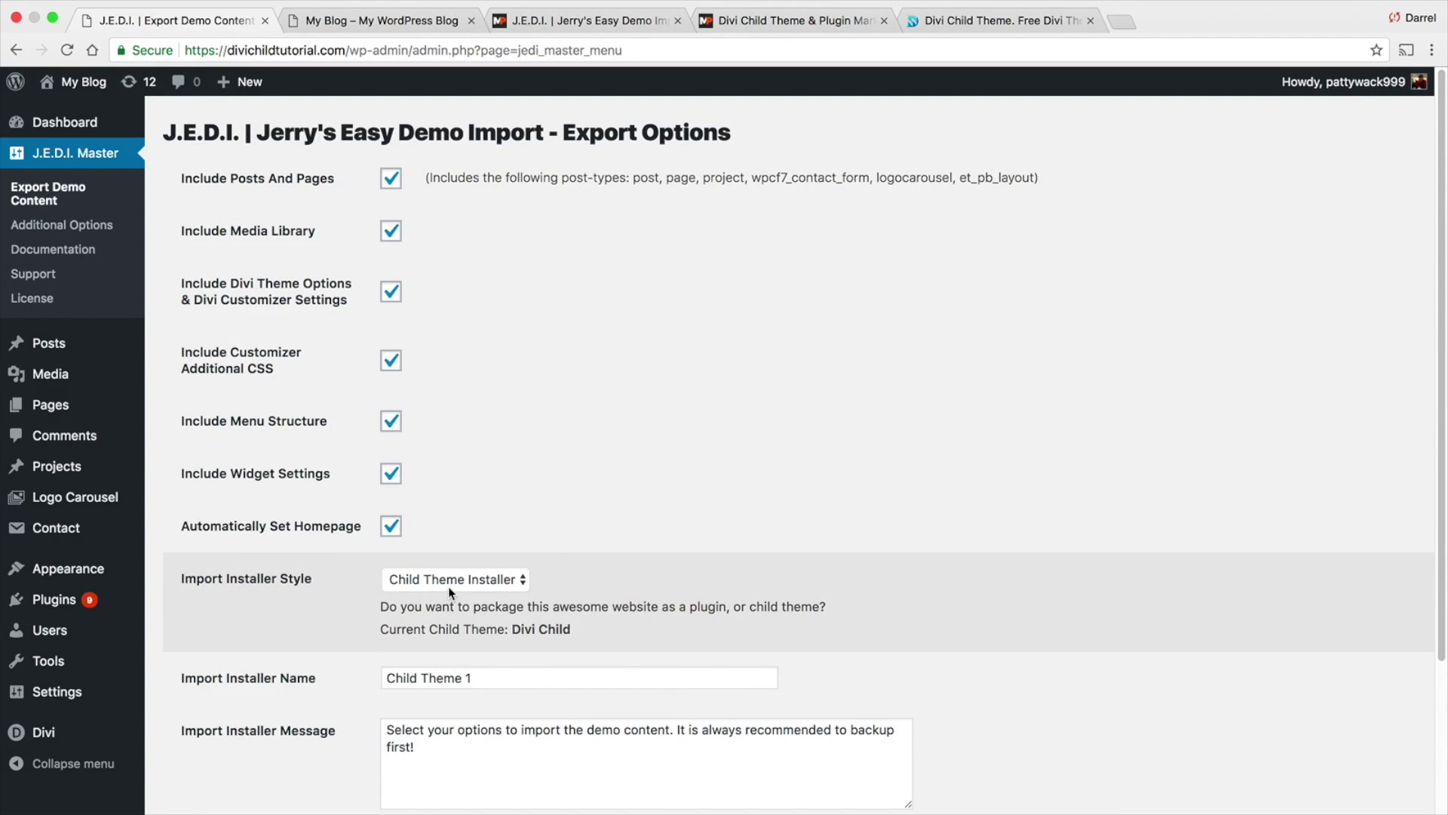
Keep Child Theme Installer as the installer style and rename the installer PattyWack.
left_click(448, 586)
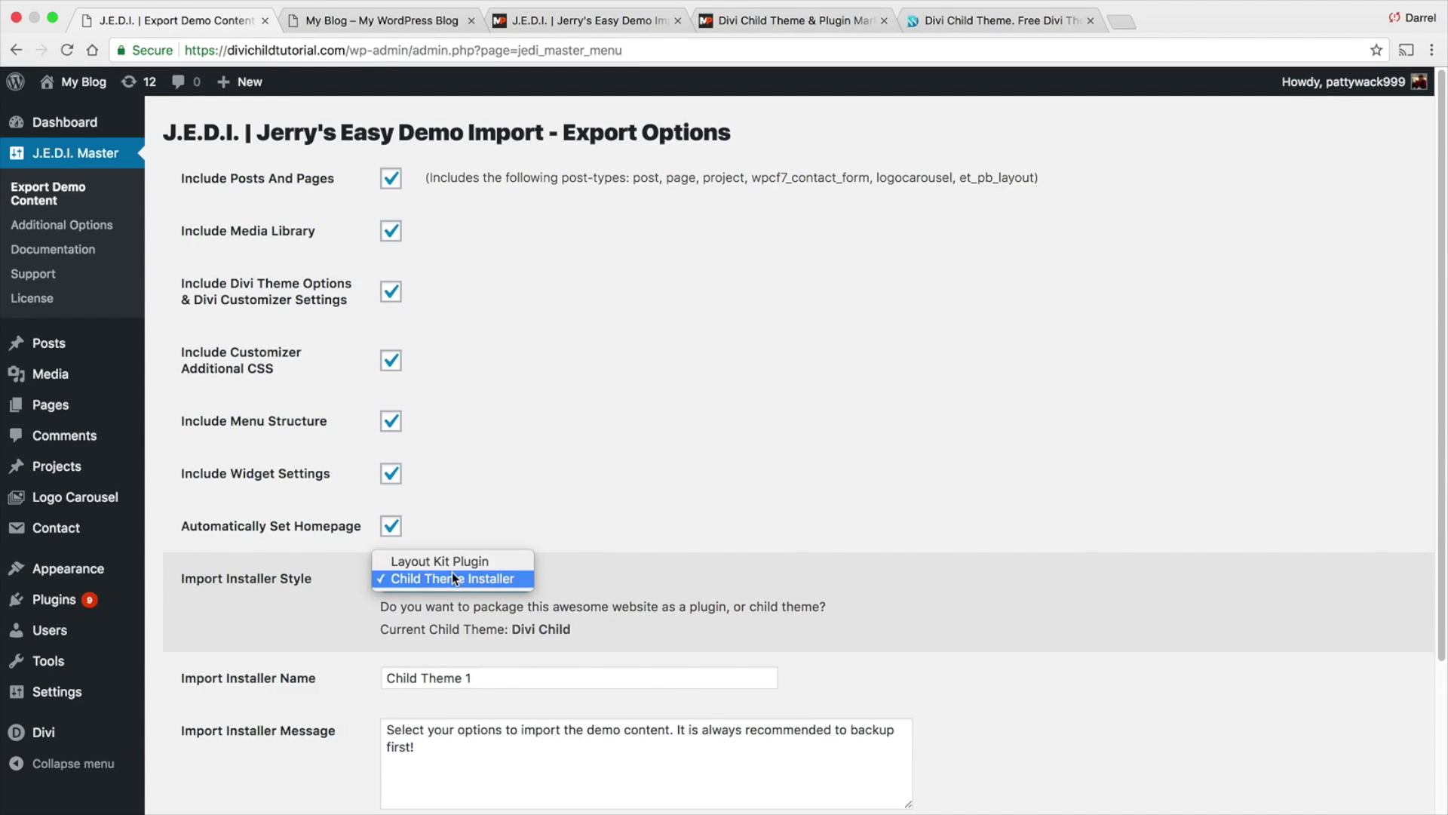
left_click(451, 579)
scroll(601, 536, "down", 1)
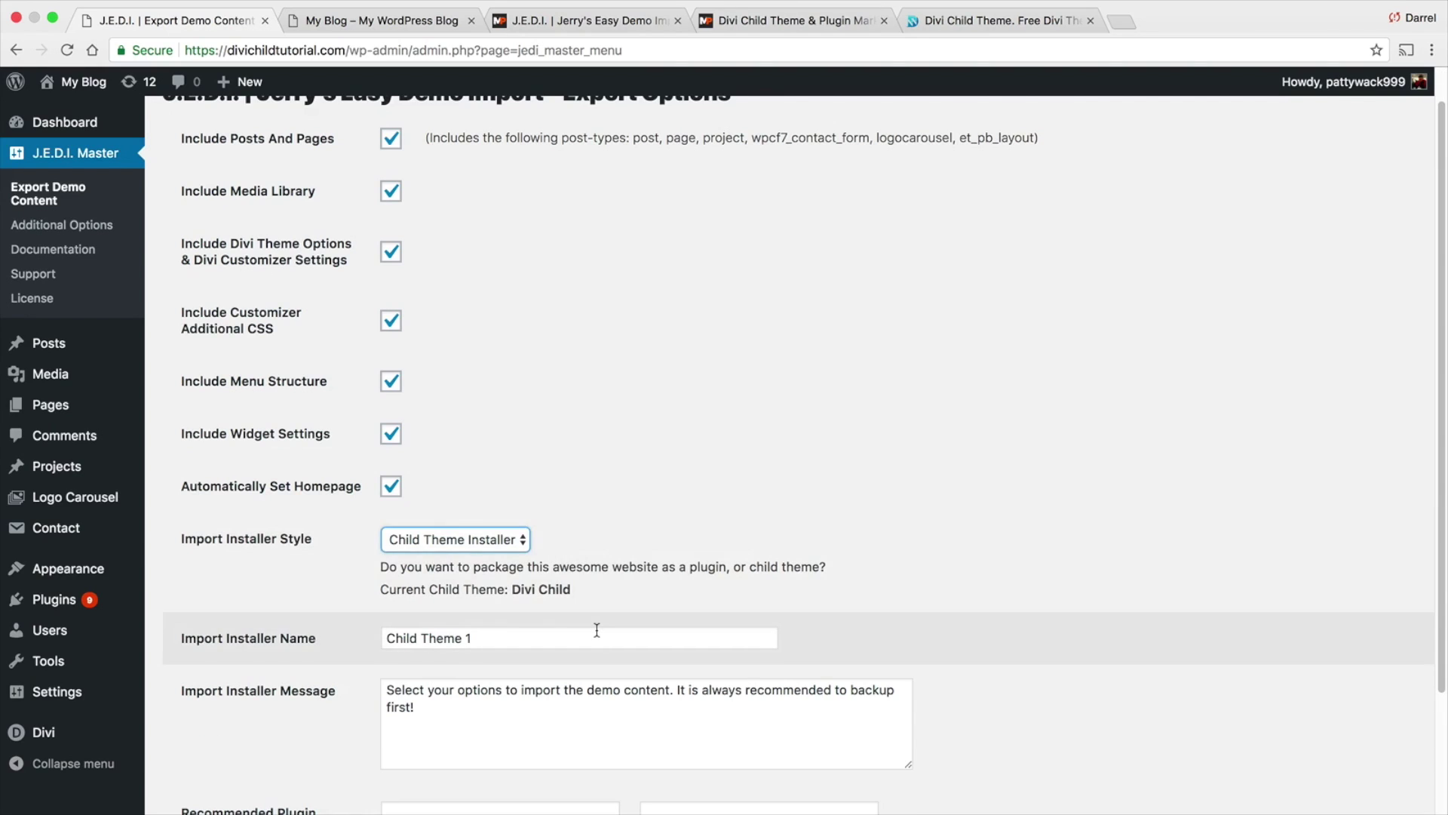
triple_click(597, 630)
type("Pa")
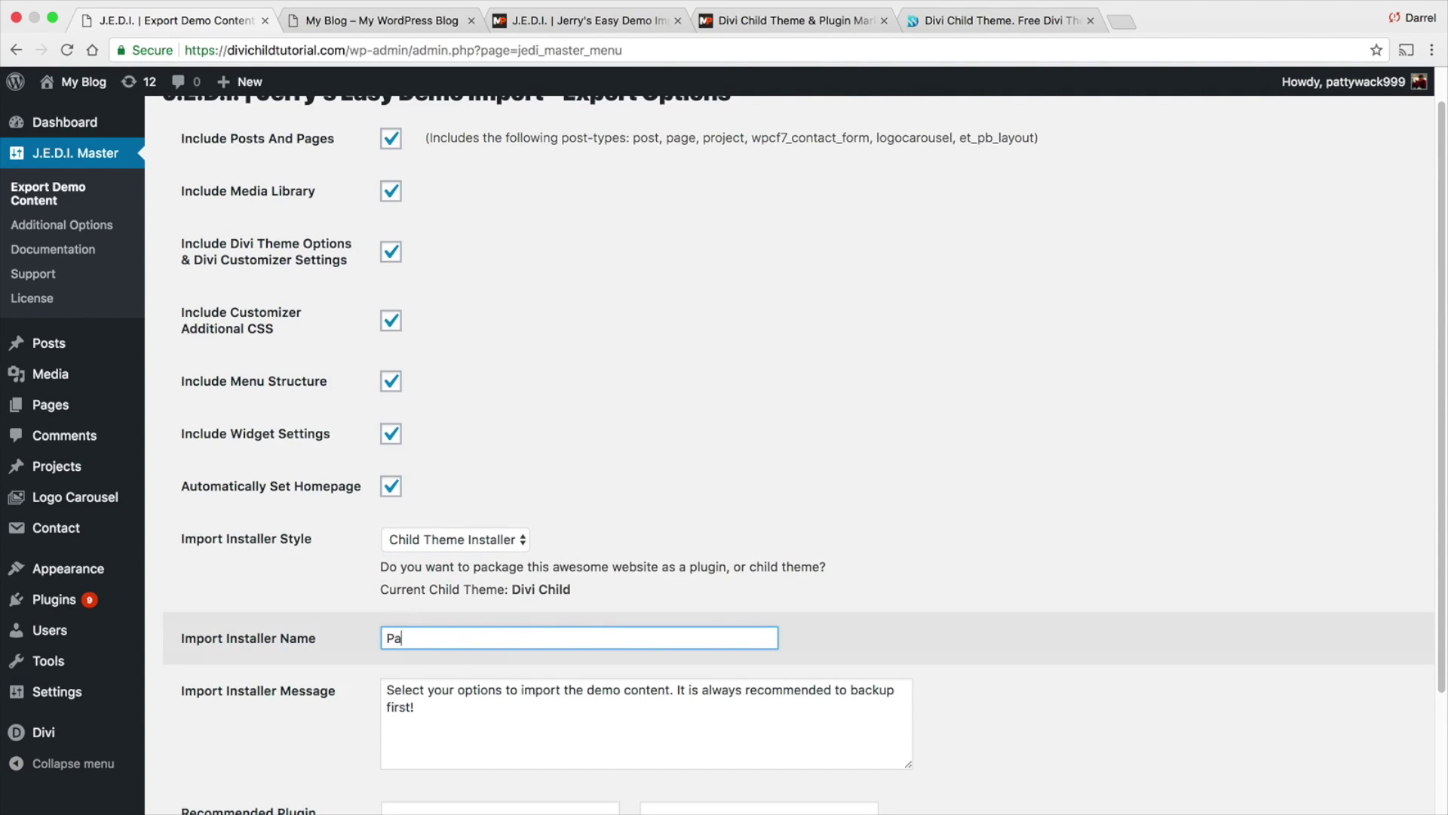
type("ttyWack")
scroll(325, 591, "down", 1)
scroll(326, 588, "down", 3)
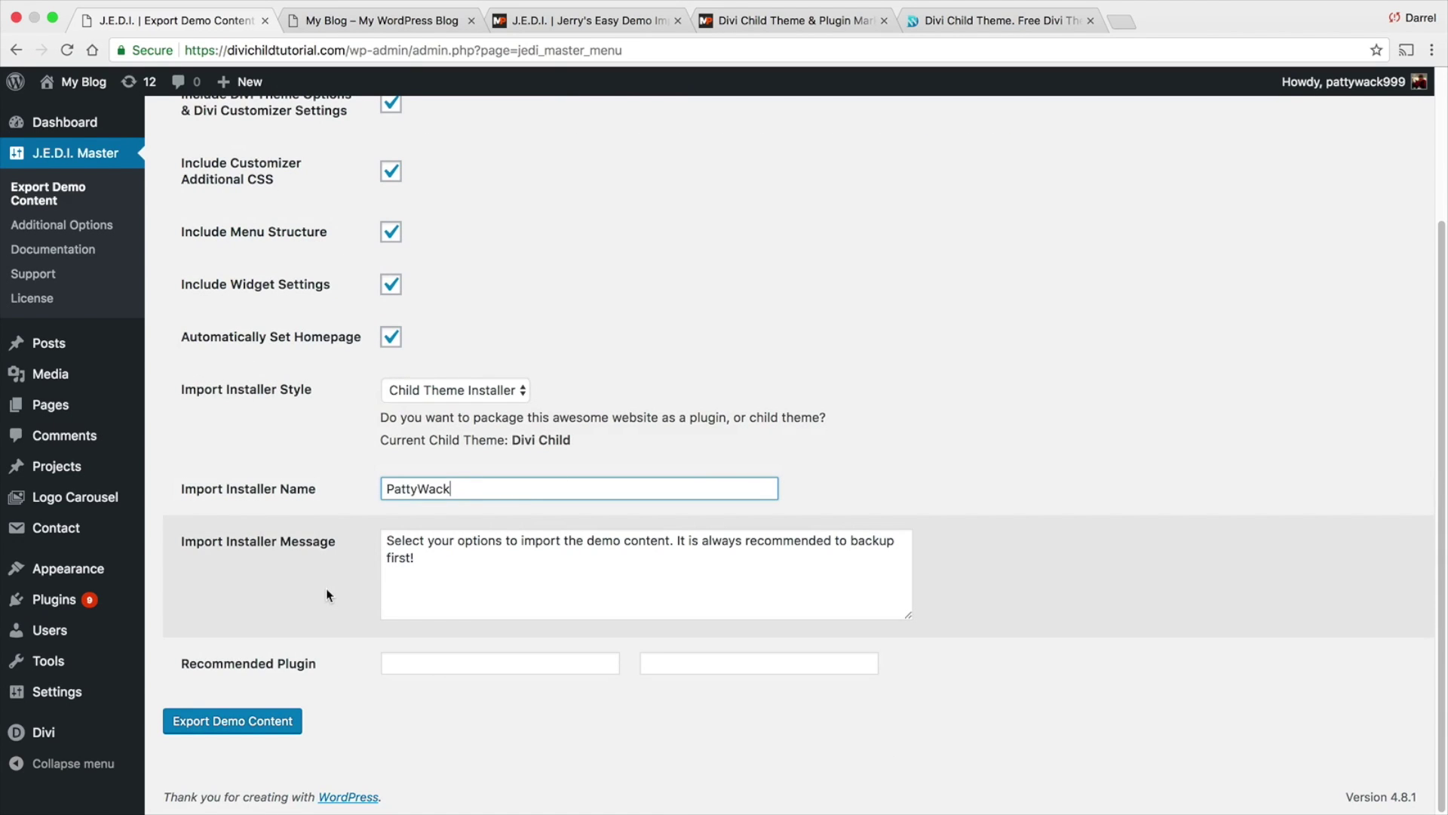
Export the demo content and download the resulting pattywack.zip installer.
left_click(276, 734)
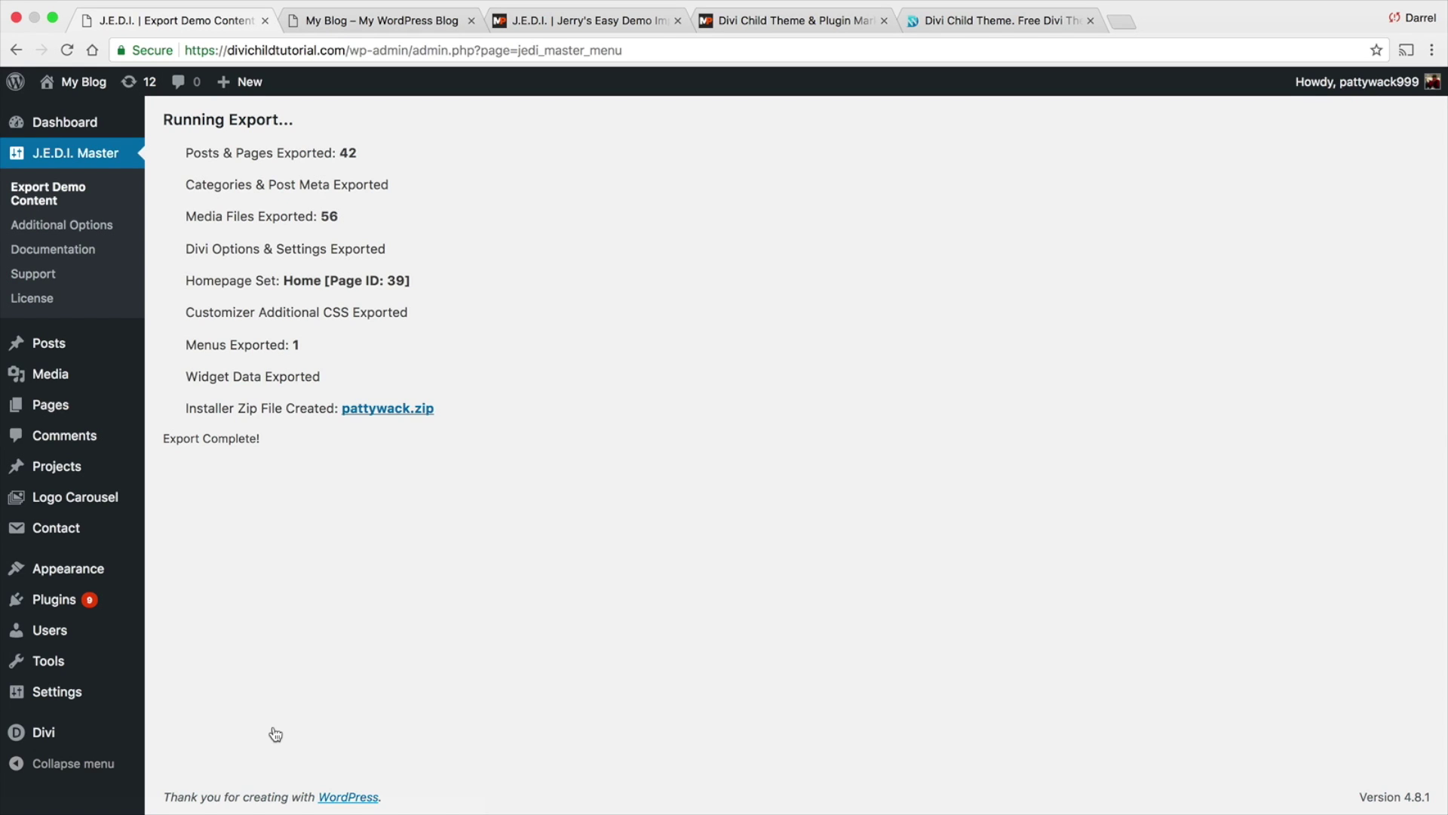
left_click(390, 412)
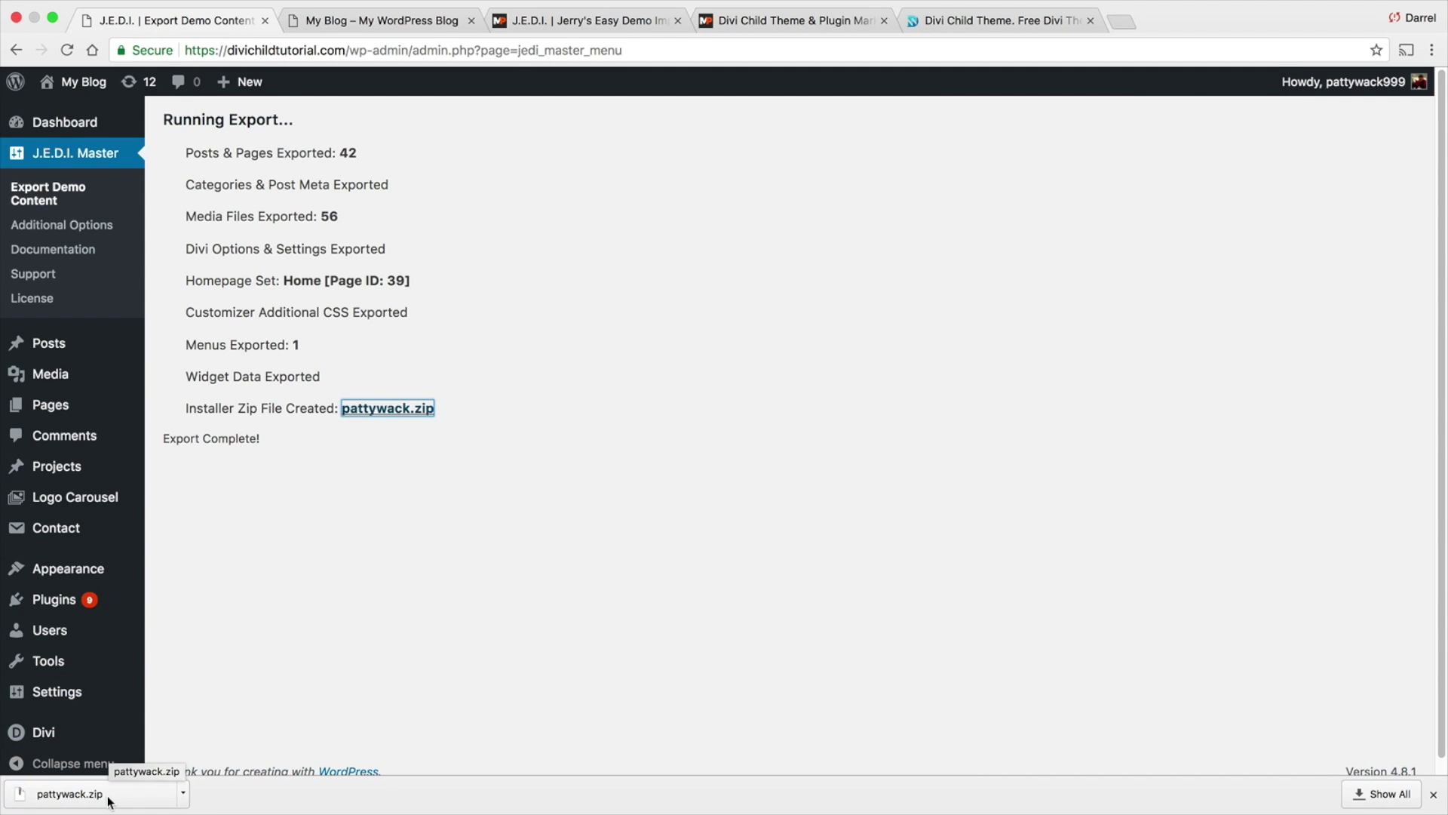
On divithemedemo.org, go to Appearance > Themes > Add New and bring up Upload Theme.
left_click(419, 27)
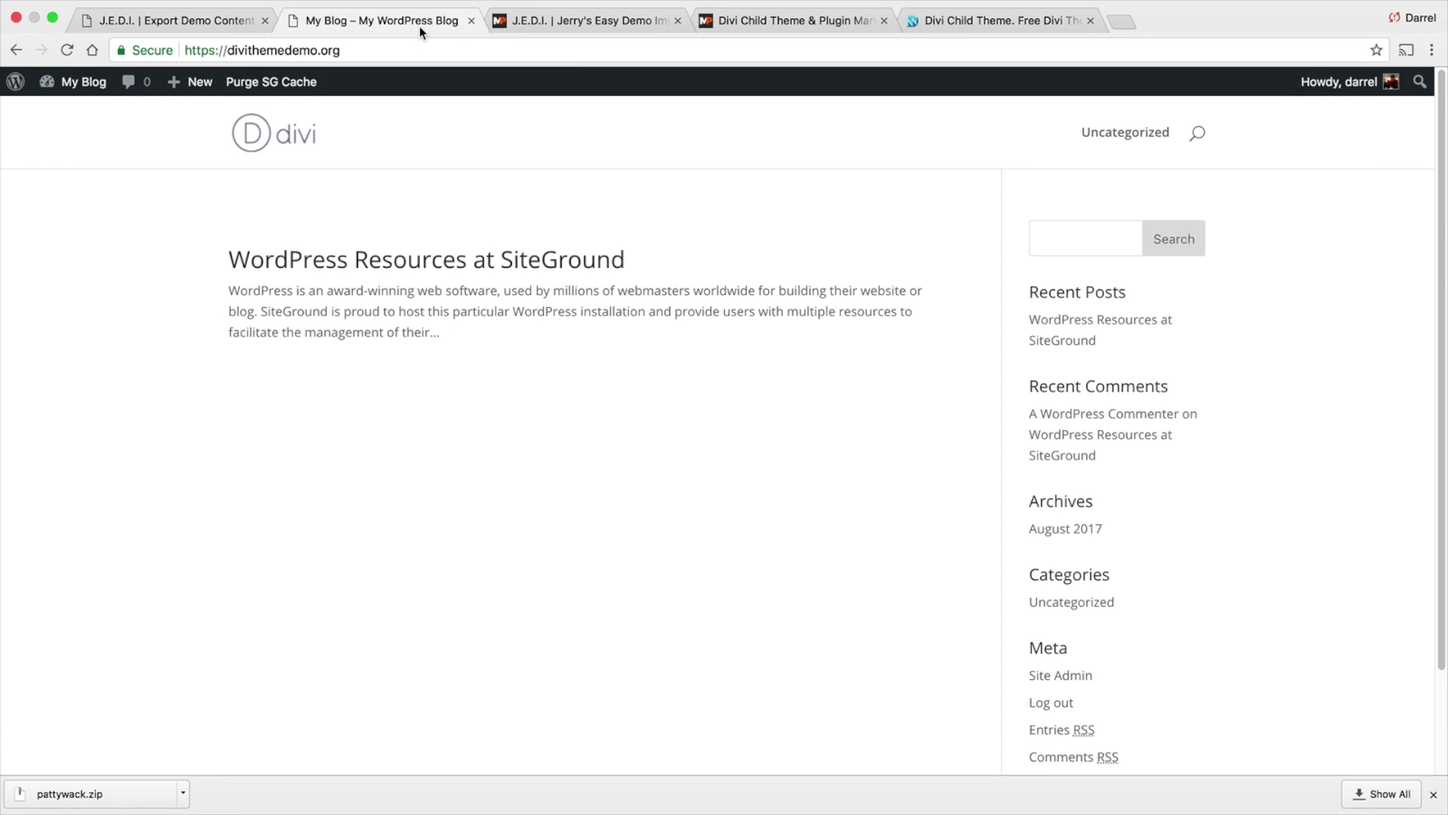
mouse_move(79, 81)
left_click(77, 114)
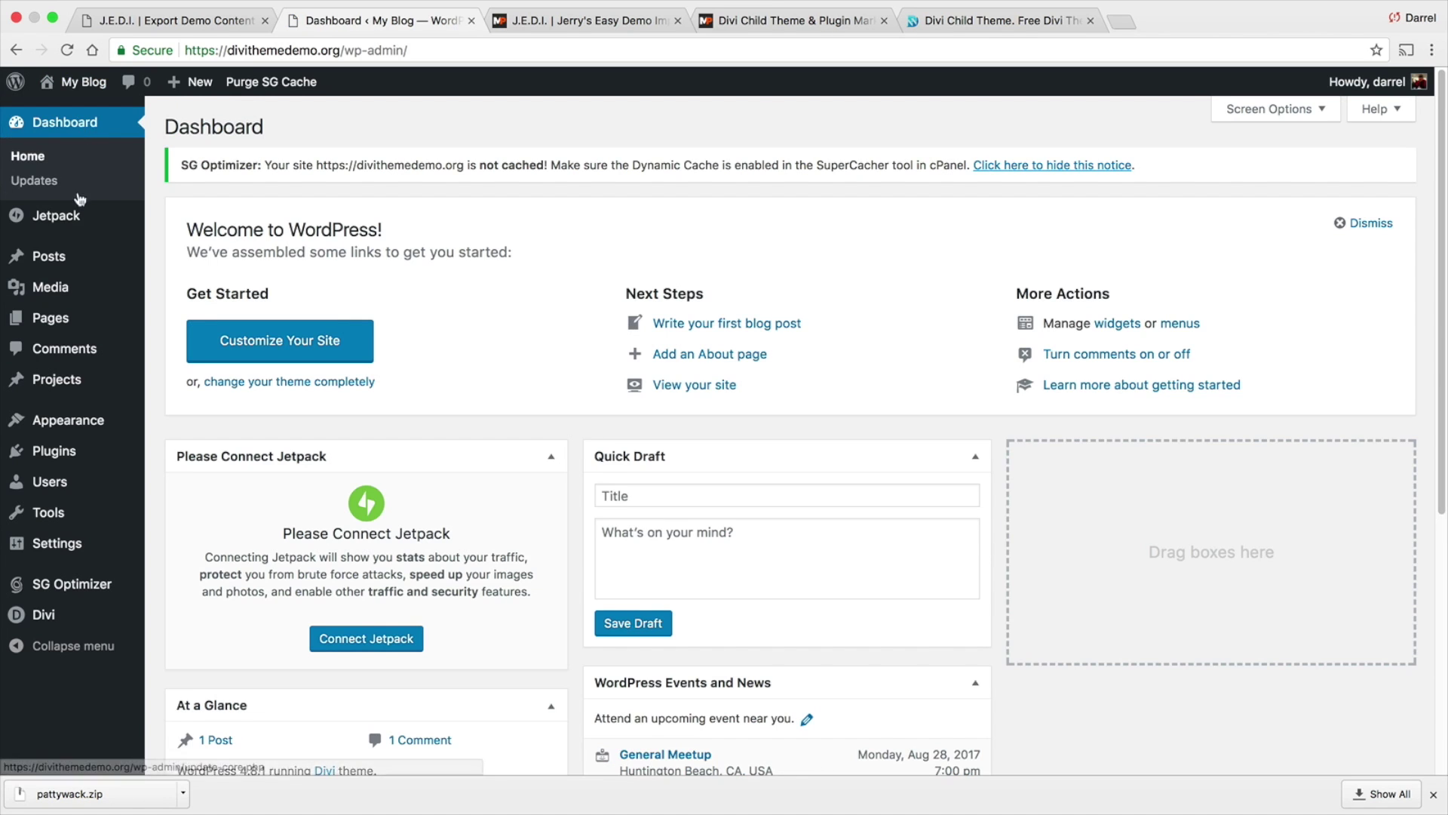
mouse_move(84, 420)
left_click(182, 424)
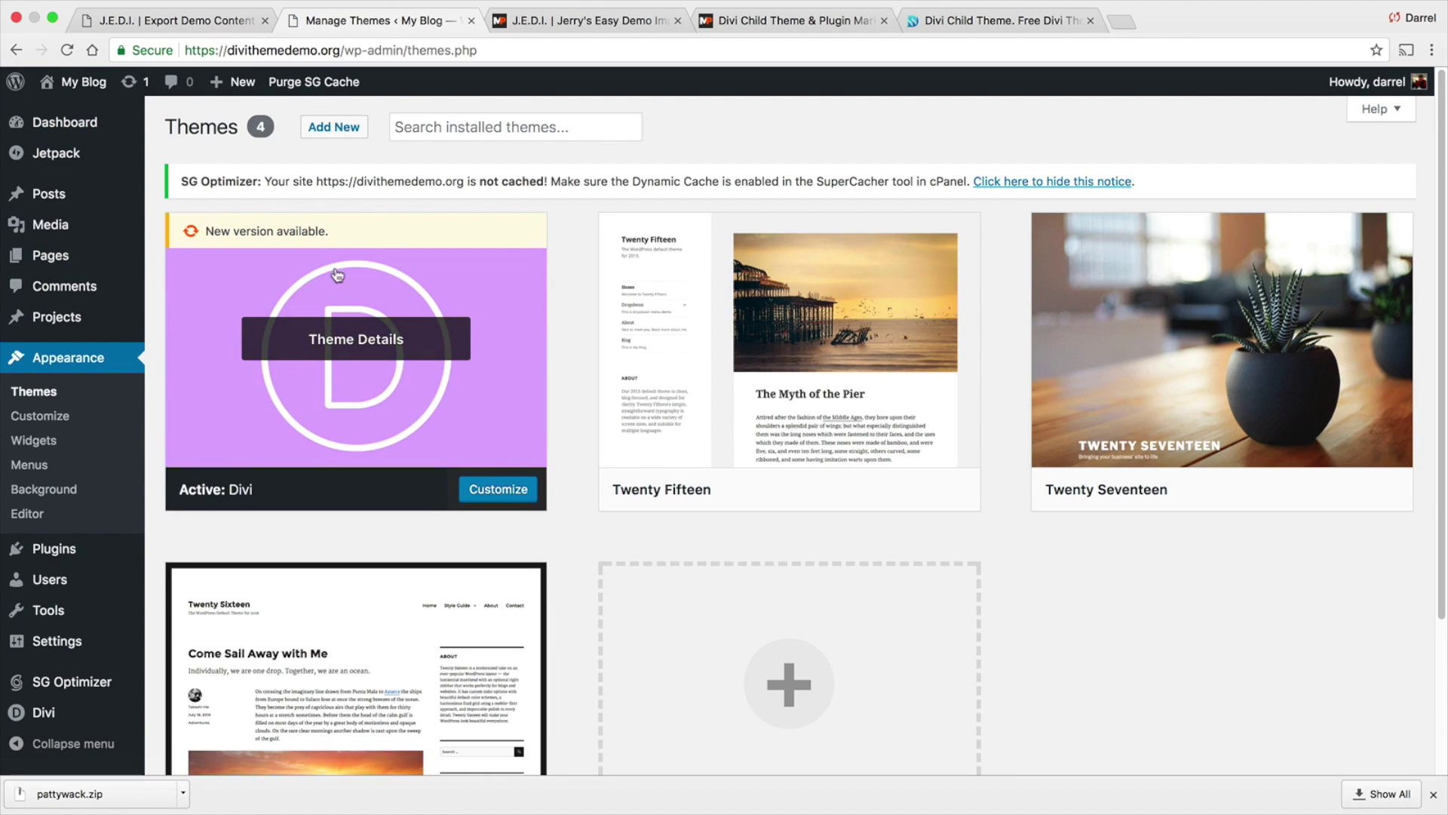
left_click(337, 128)
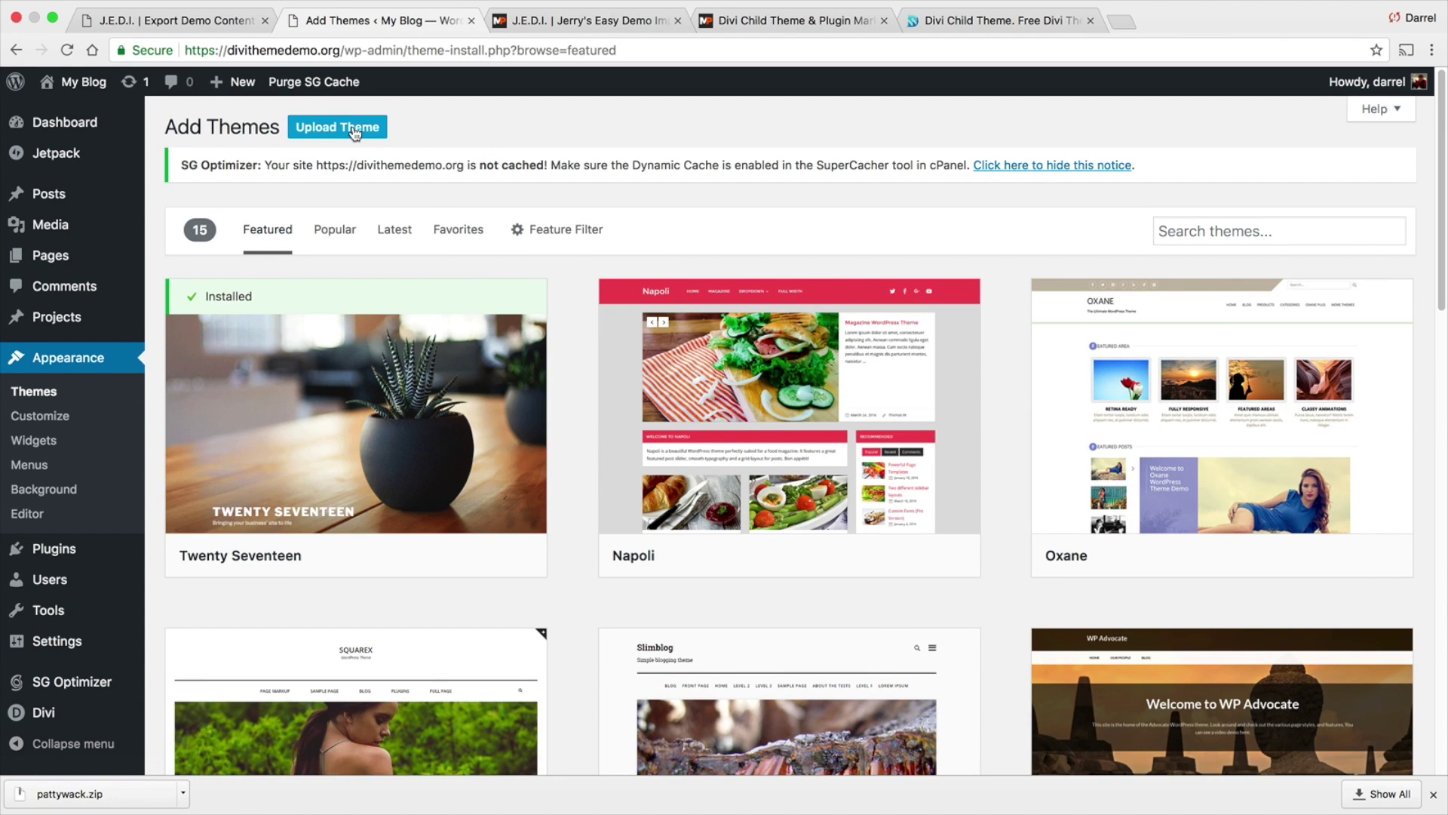
left_click(355, 129)
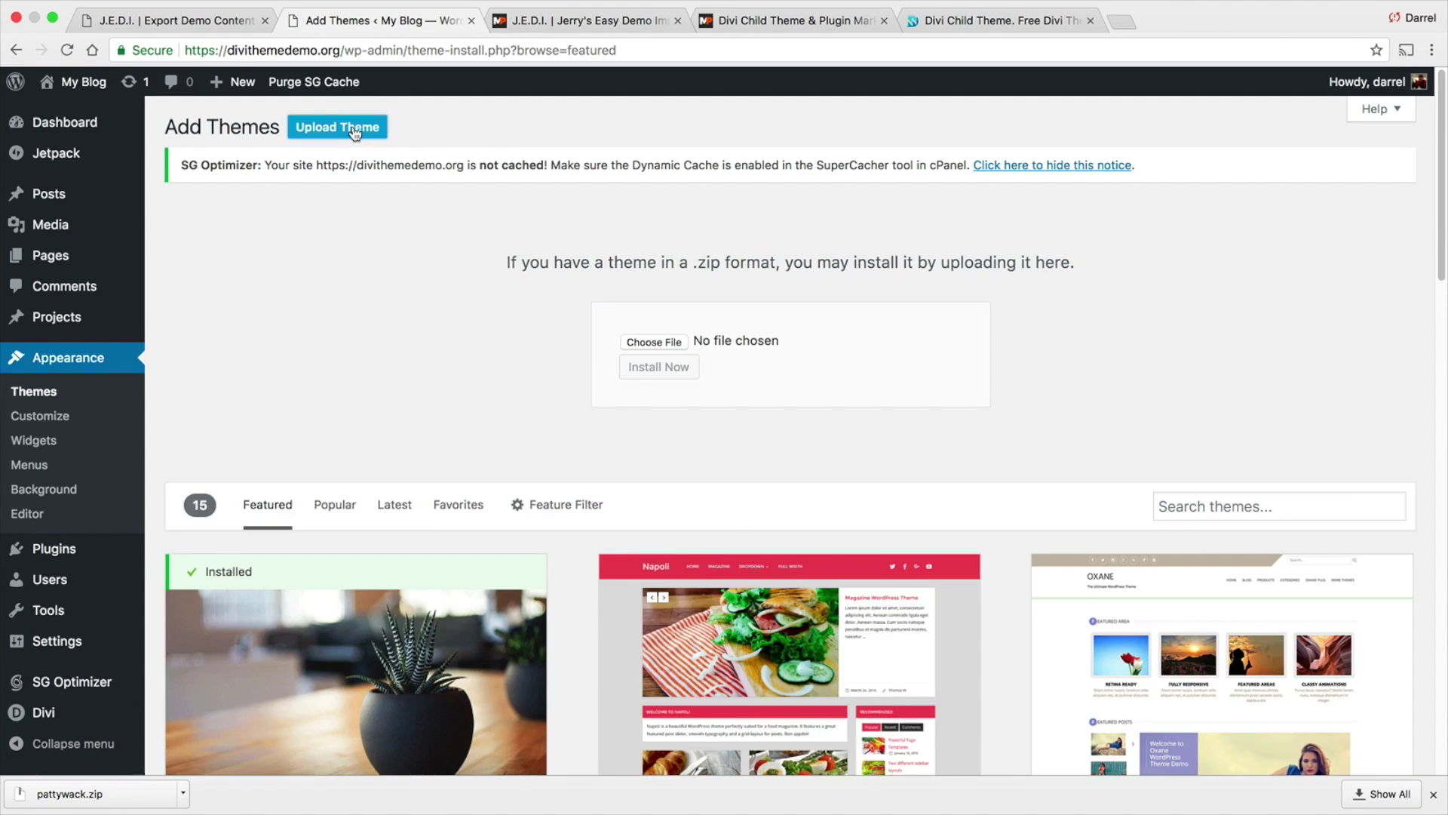
Choose pattywack.zip from the computer and install it.
left_click(657, 345)
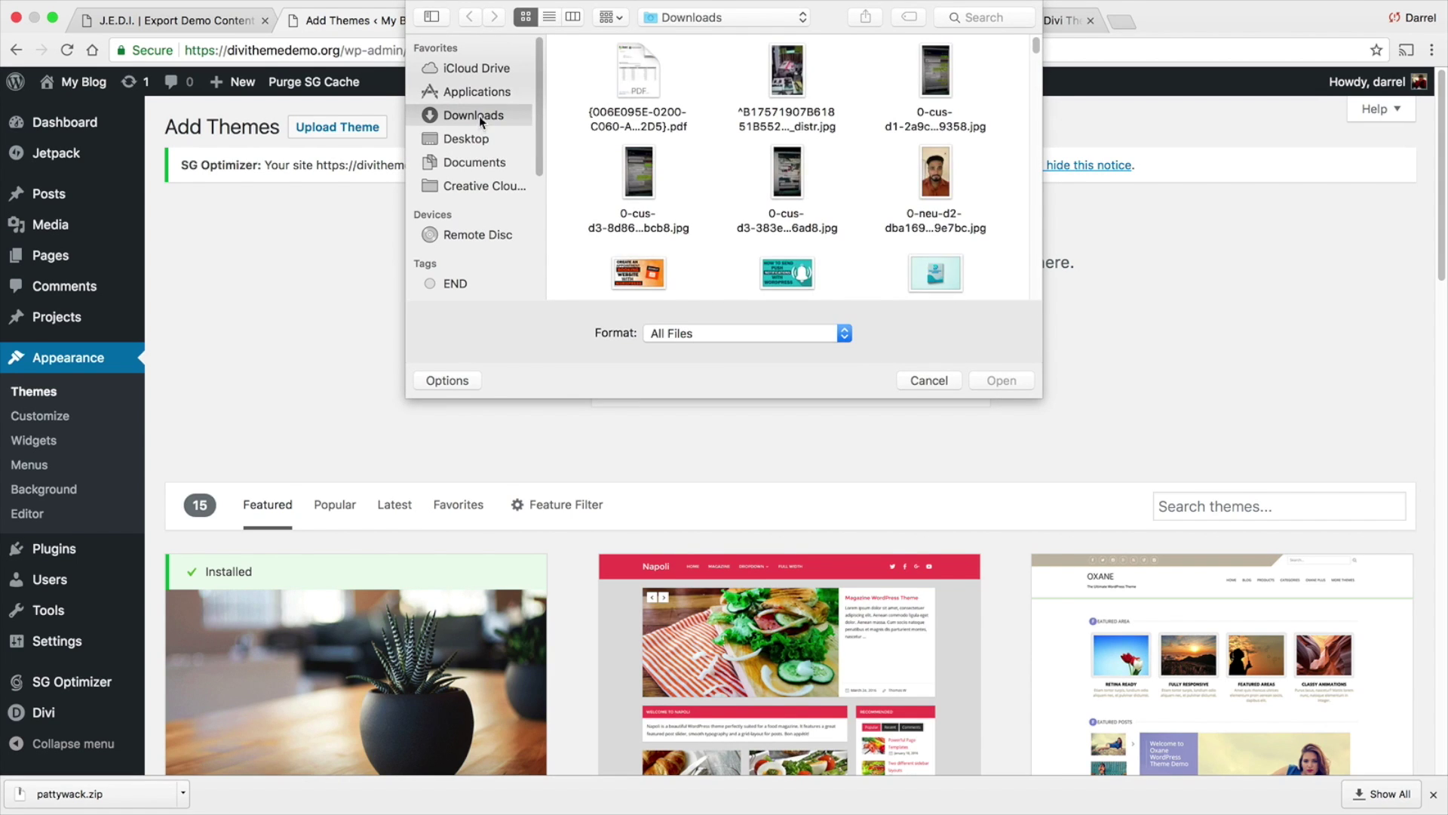
left_click(982, 17)
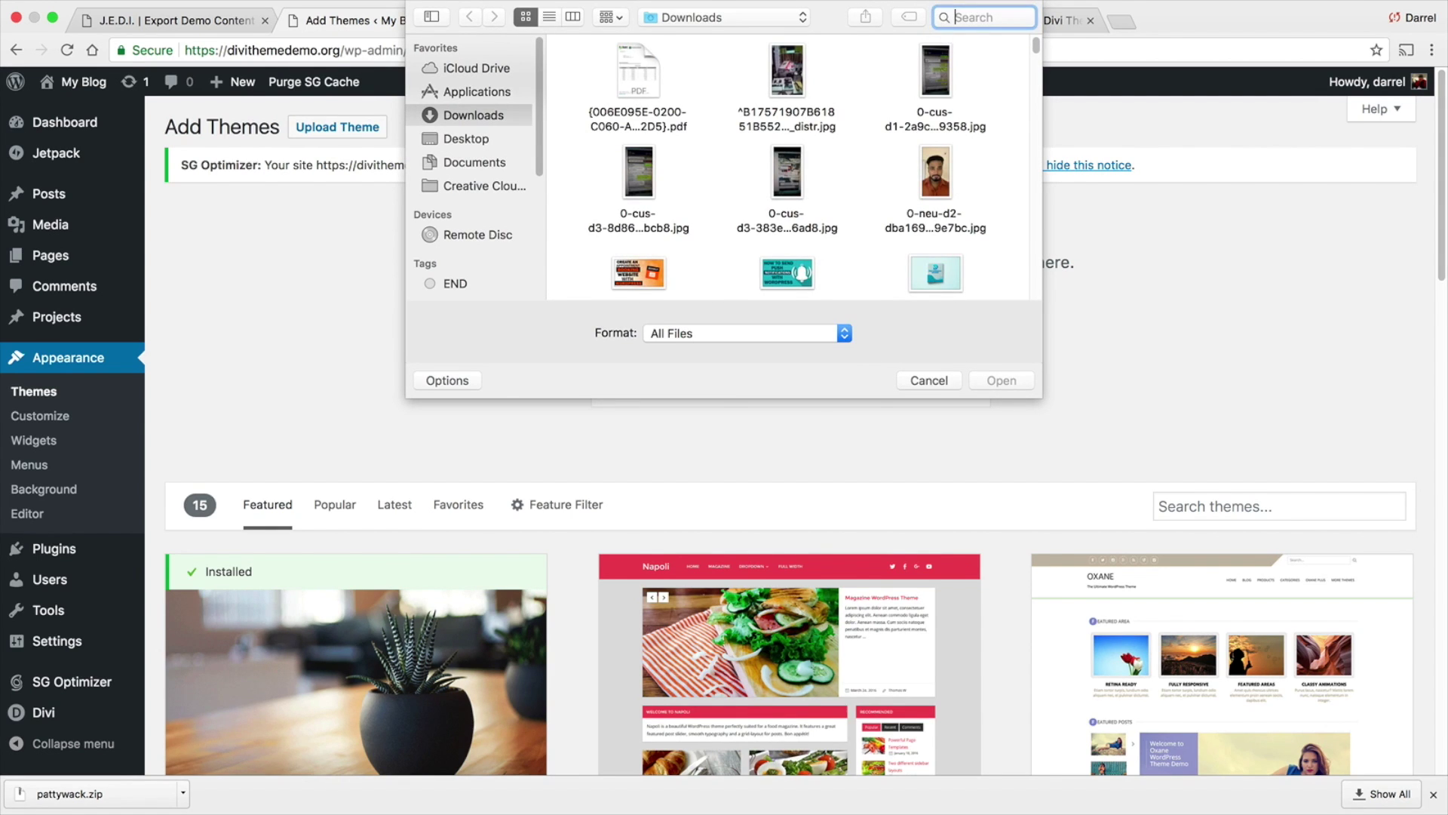
type("pattywack")
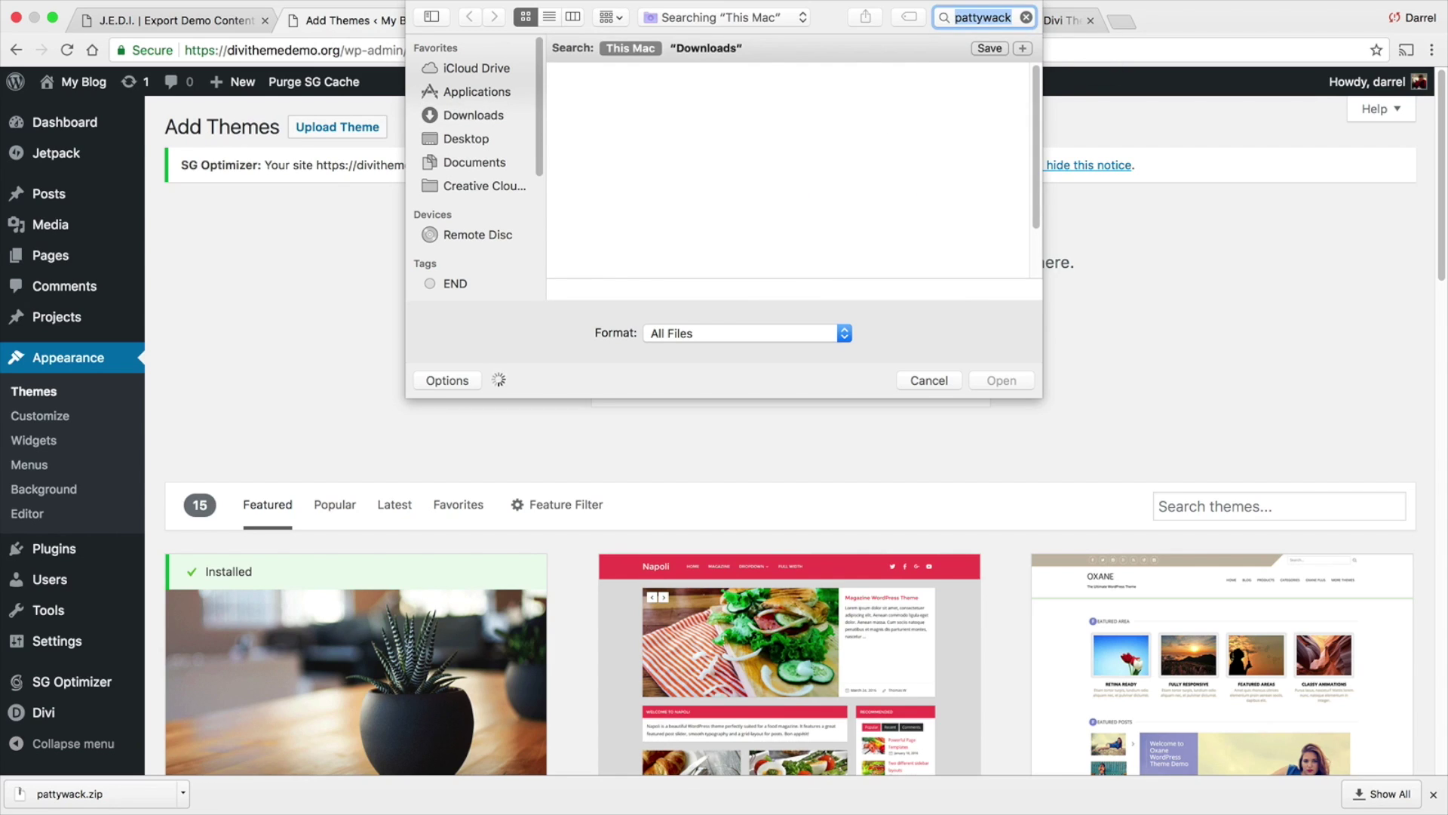
double_click(981, 12)
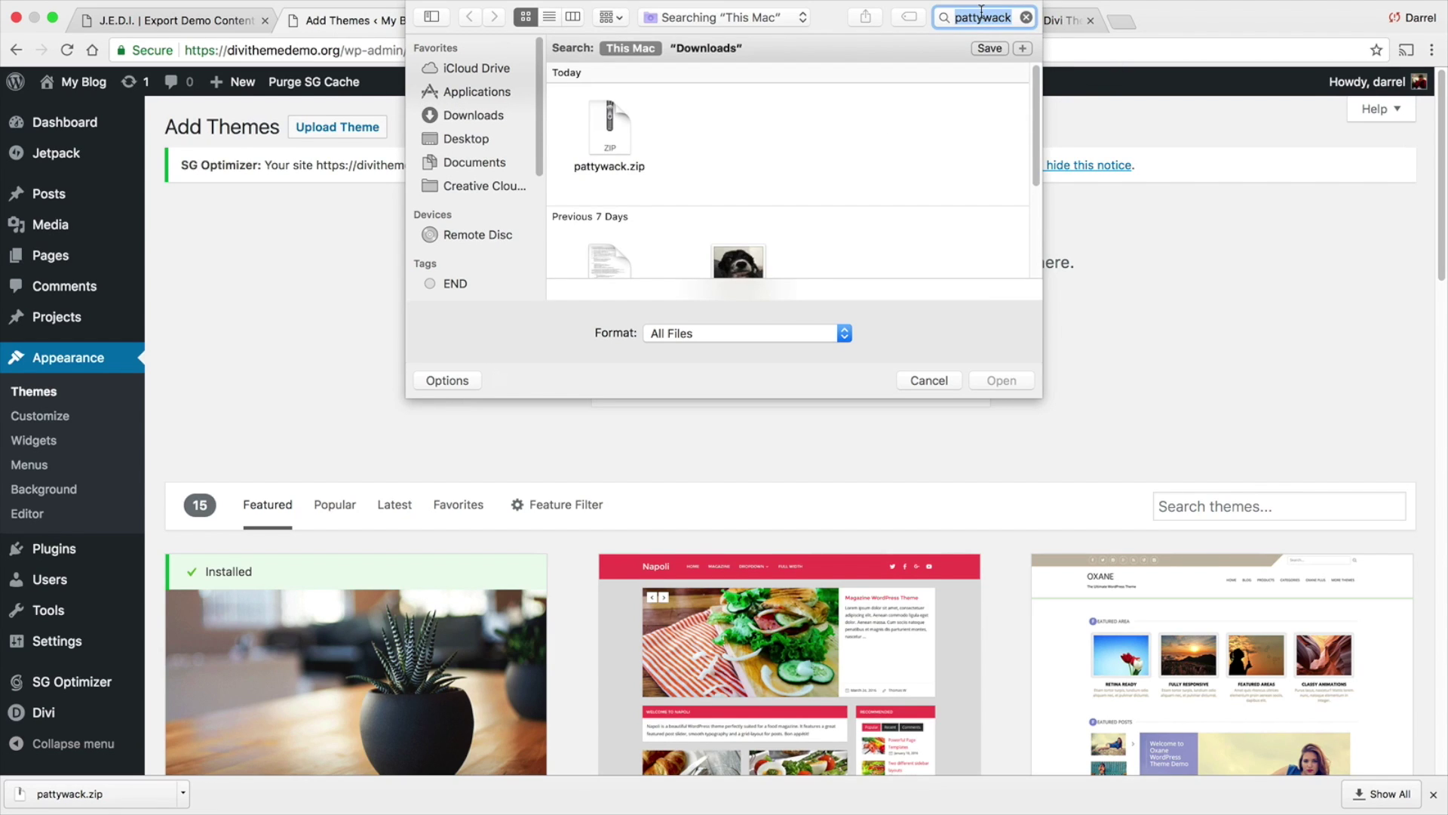
double_click(611, 135)
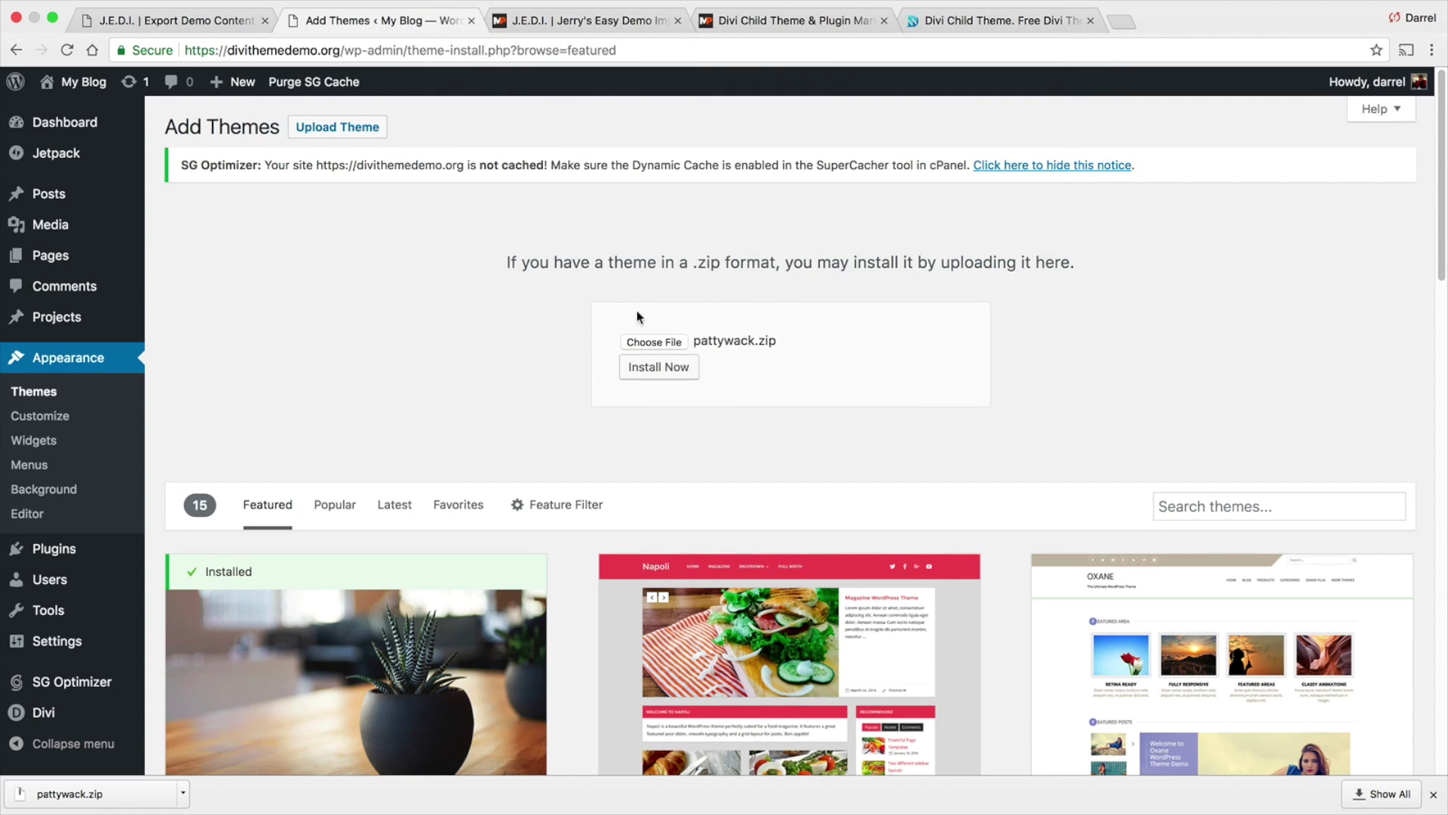
left_click(660, 369)
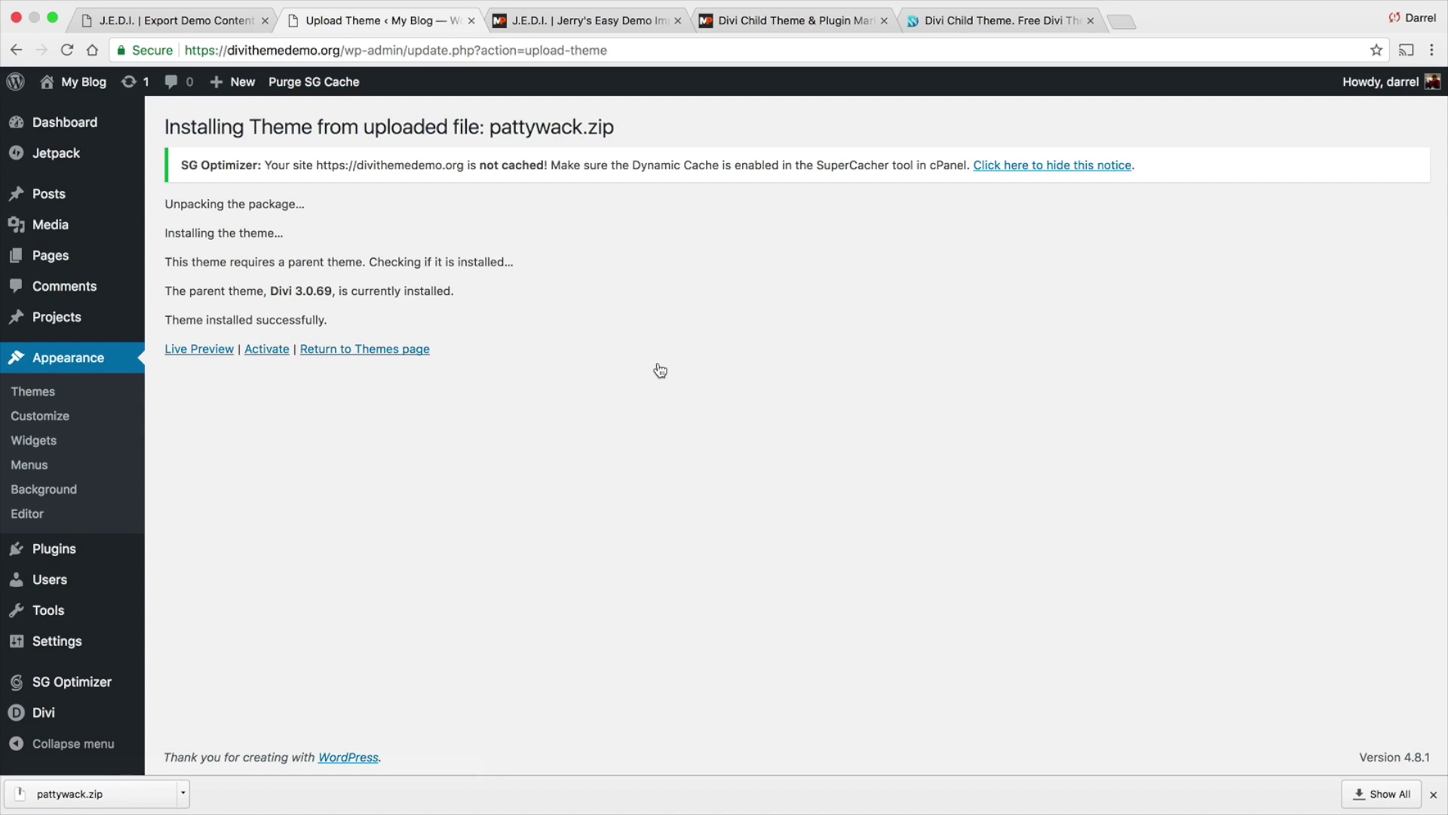
Activate the Divi Child theme and open PattyWack's Easy Demo Import page.
left_click(276, 353)
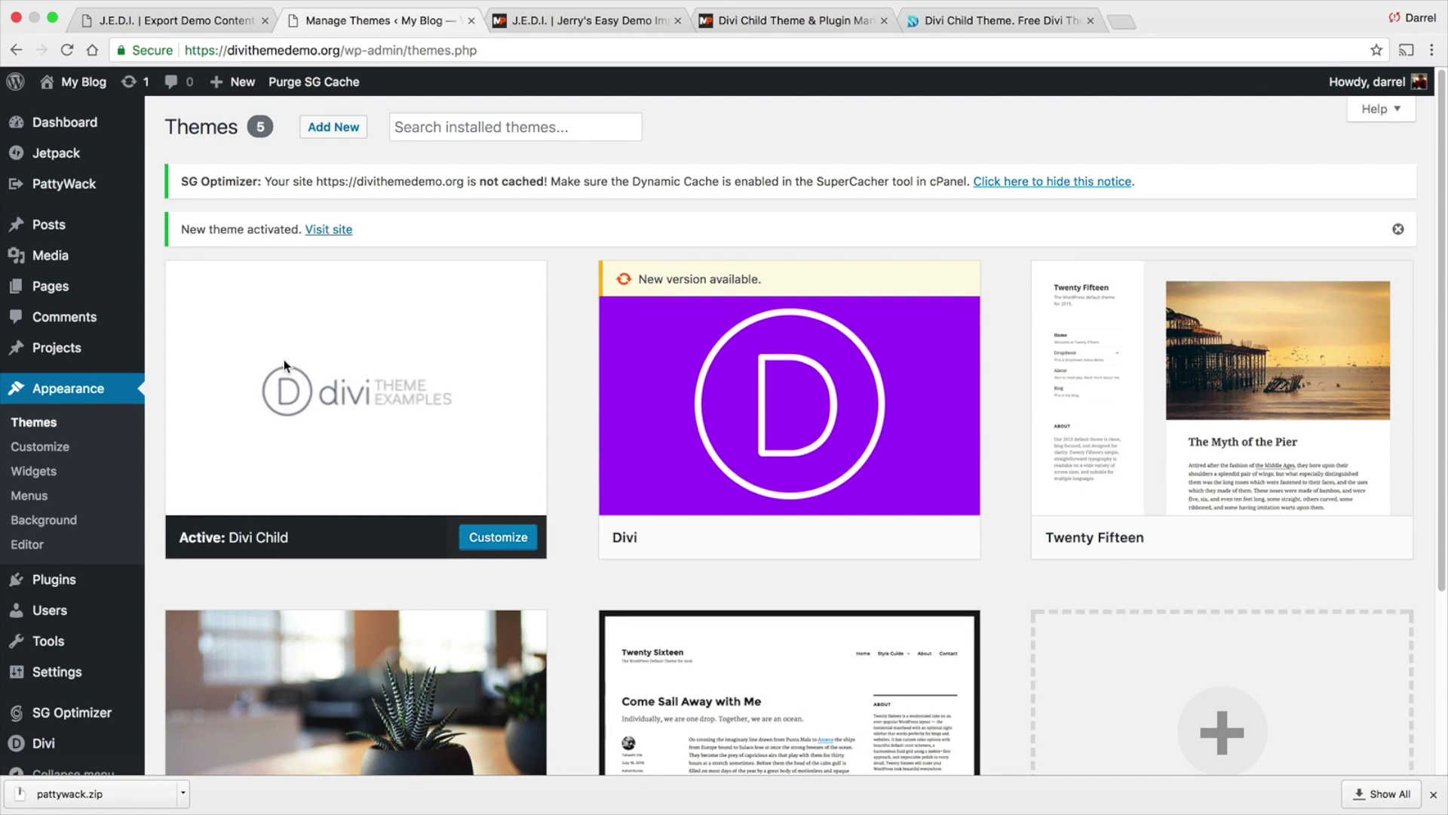
mouse_move(140, 344)
mouse_move(82, 192)
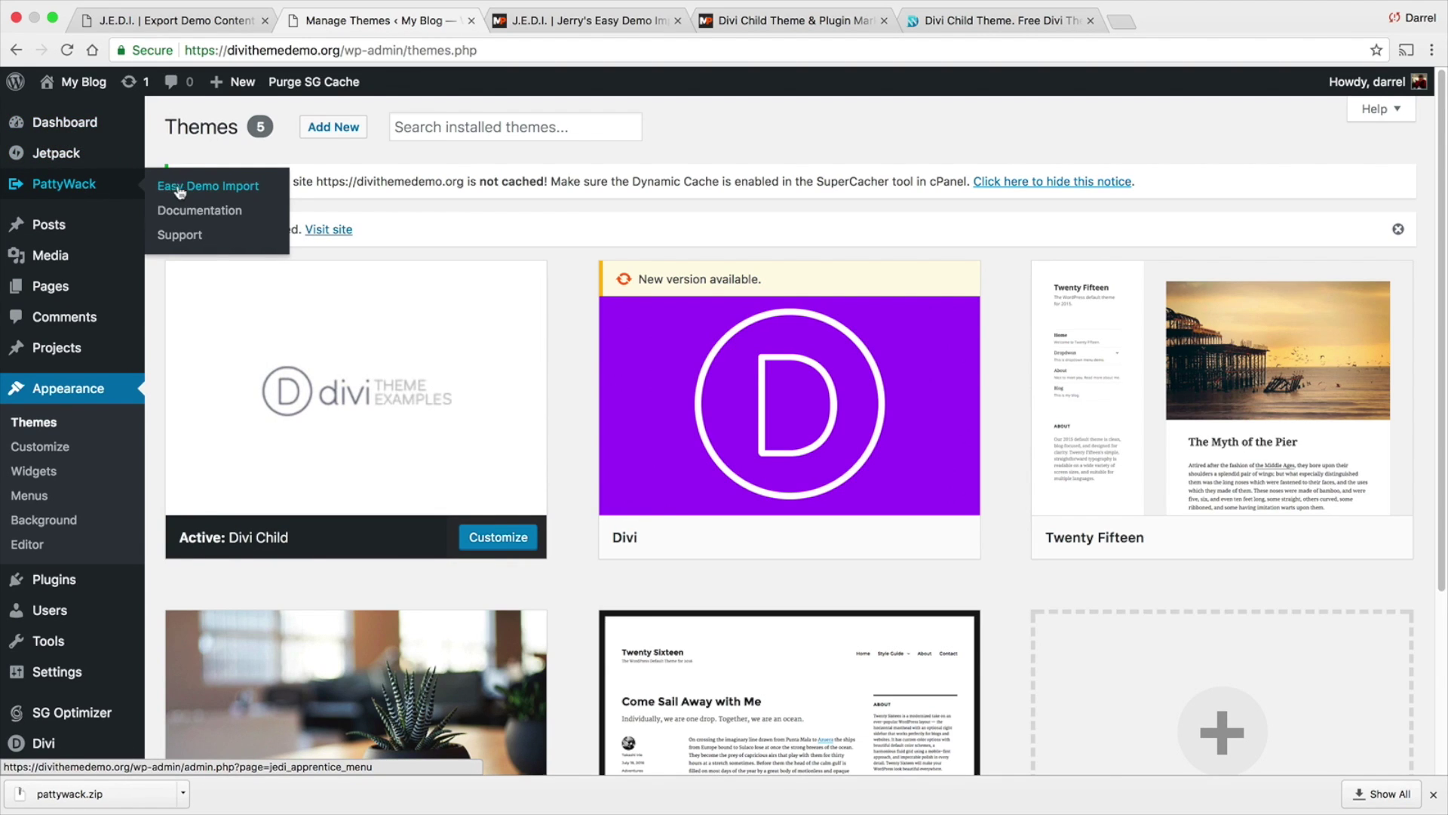
left_click(205, 189)
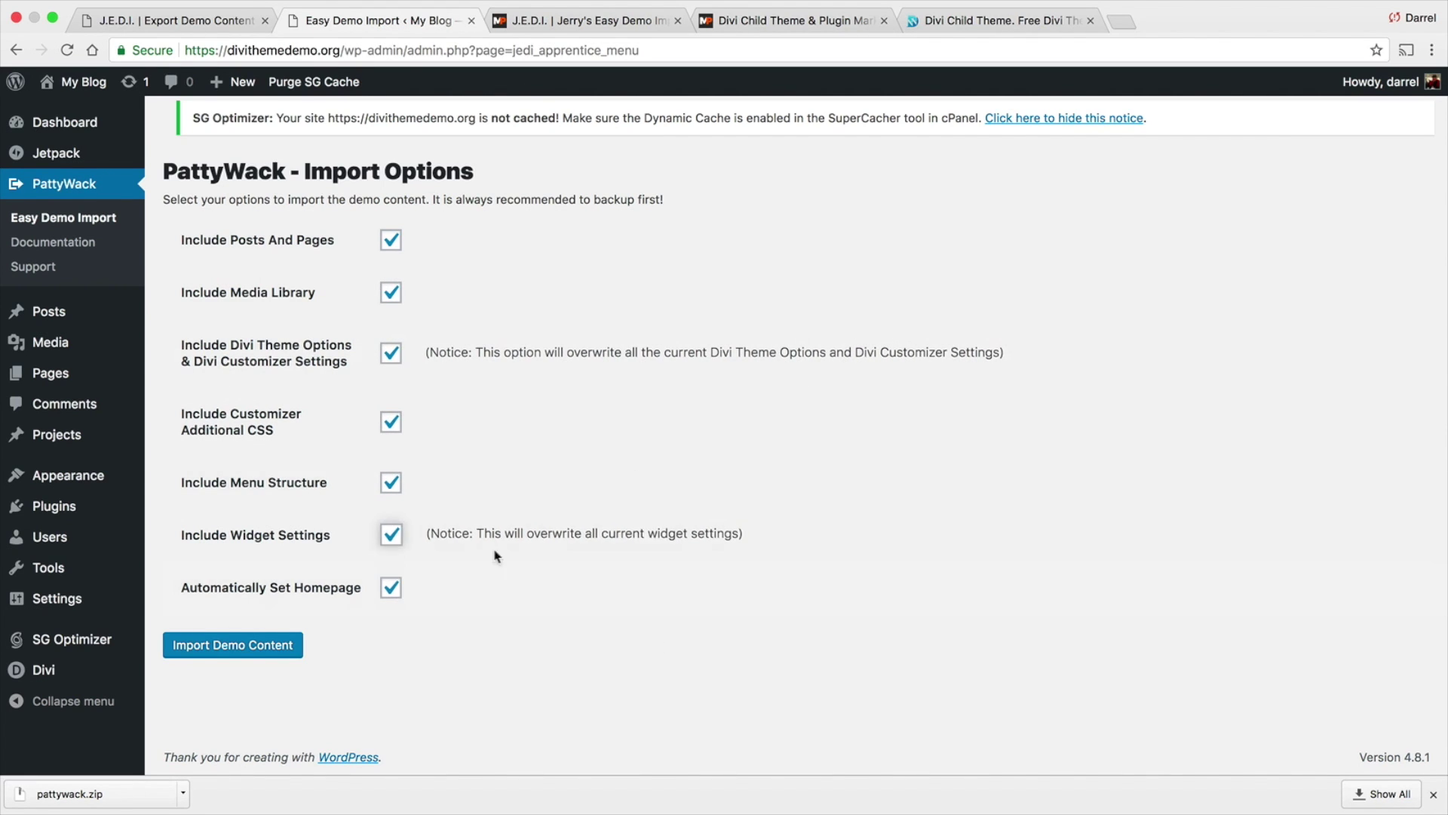
Run the PattyWack demo import, review the imported CSS and menus, then close the downloads bar.
left_click(276, 652)
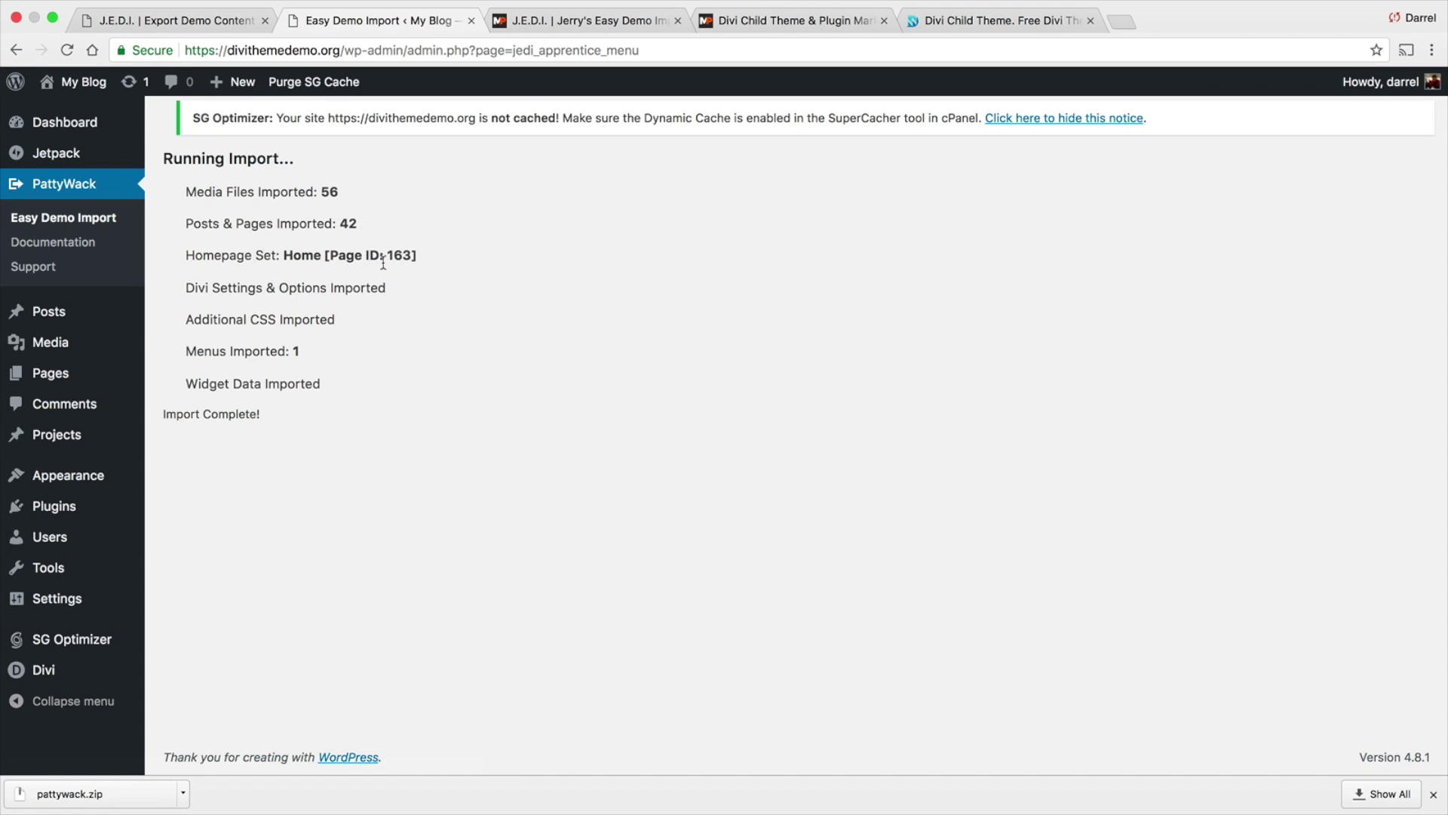
left_click_drag(353, 322, 213, 323)
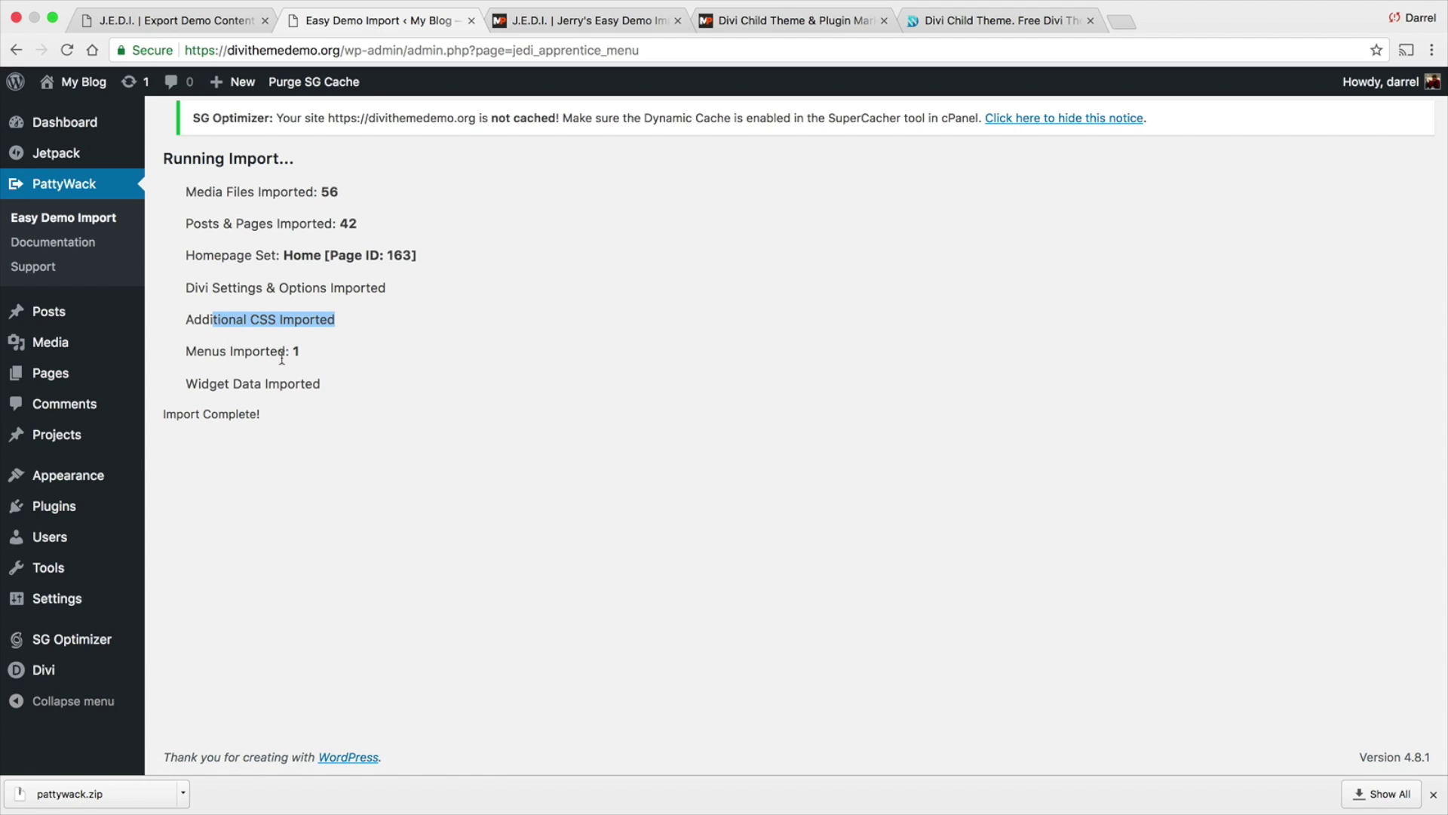
left_click_drag(304, 352, 266, 353)
left_click_drag(263, 413, 159, 415)
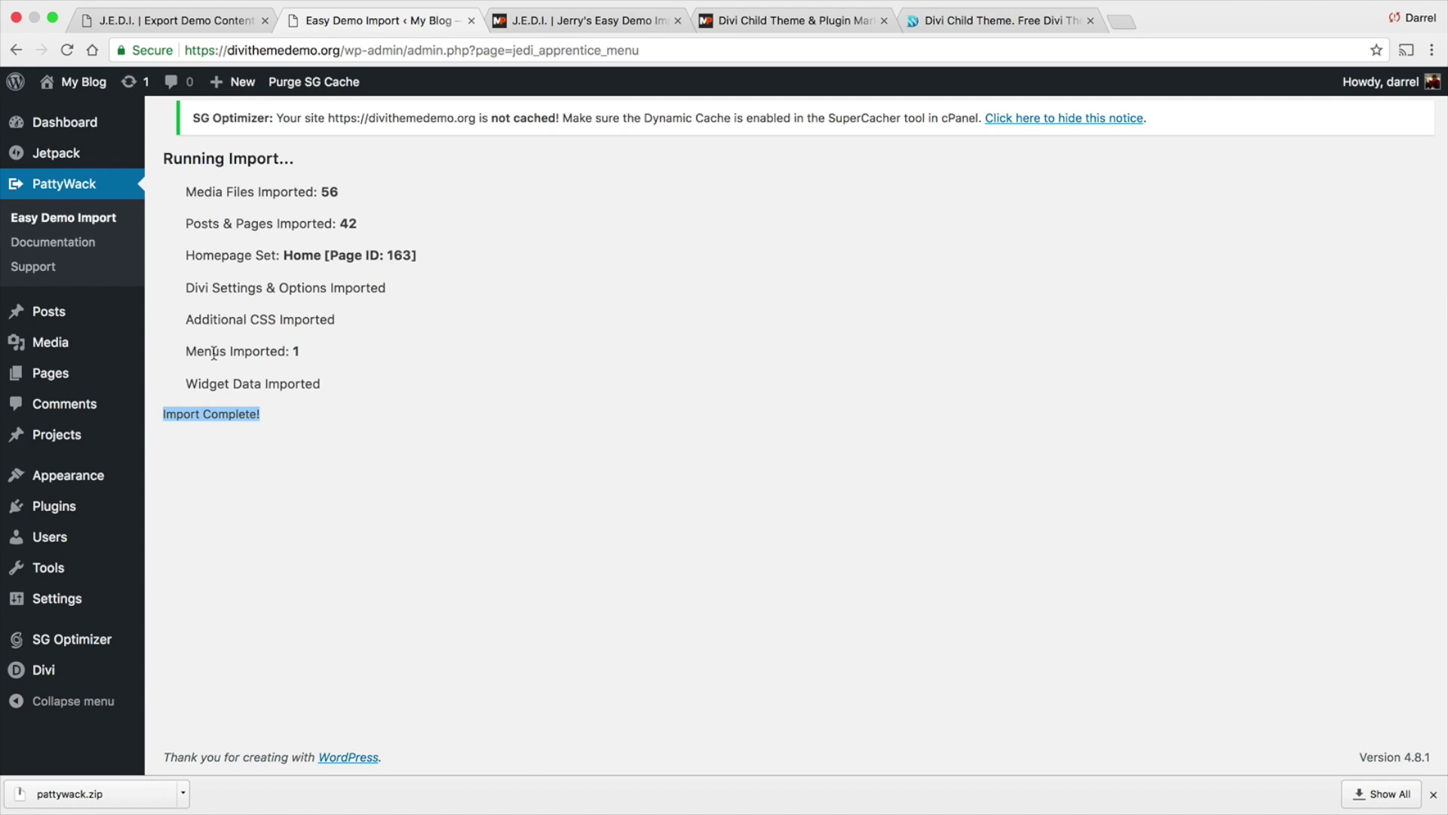
left_click(1434, 795)
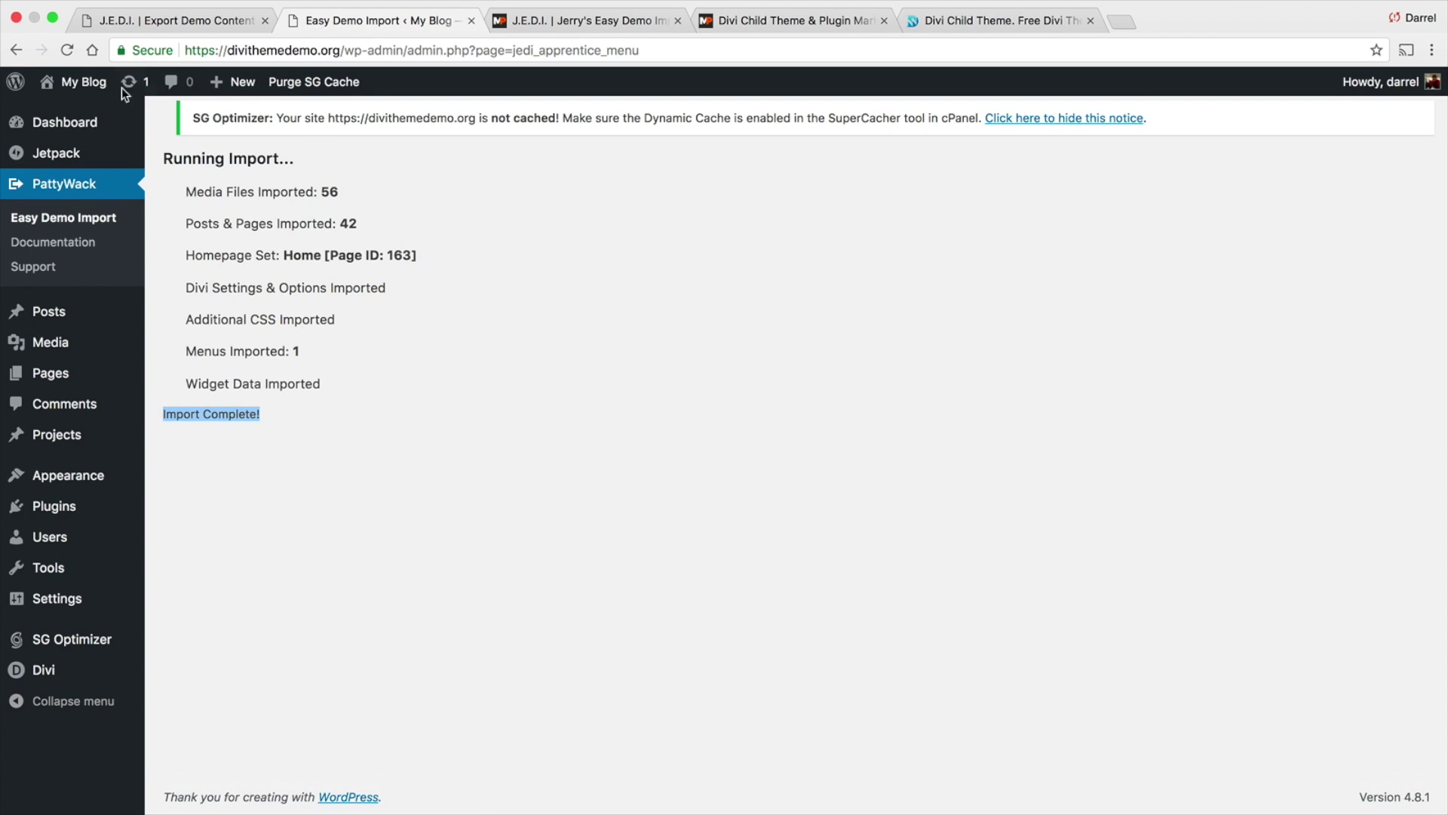
Visit the live site, then open Appearance > Themes and select the divitheme.boz.zip archive.
mouse_move(65, 85)
left_click(66, 115)
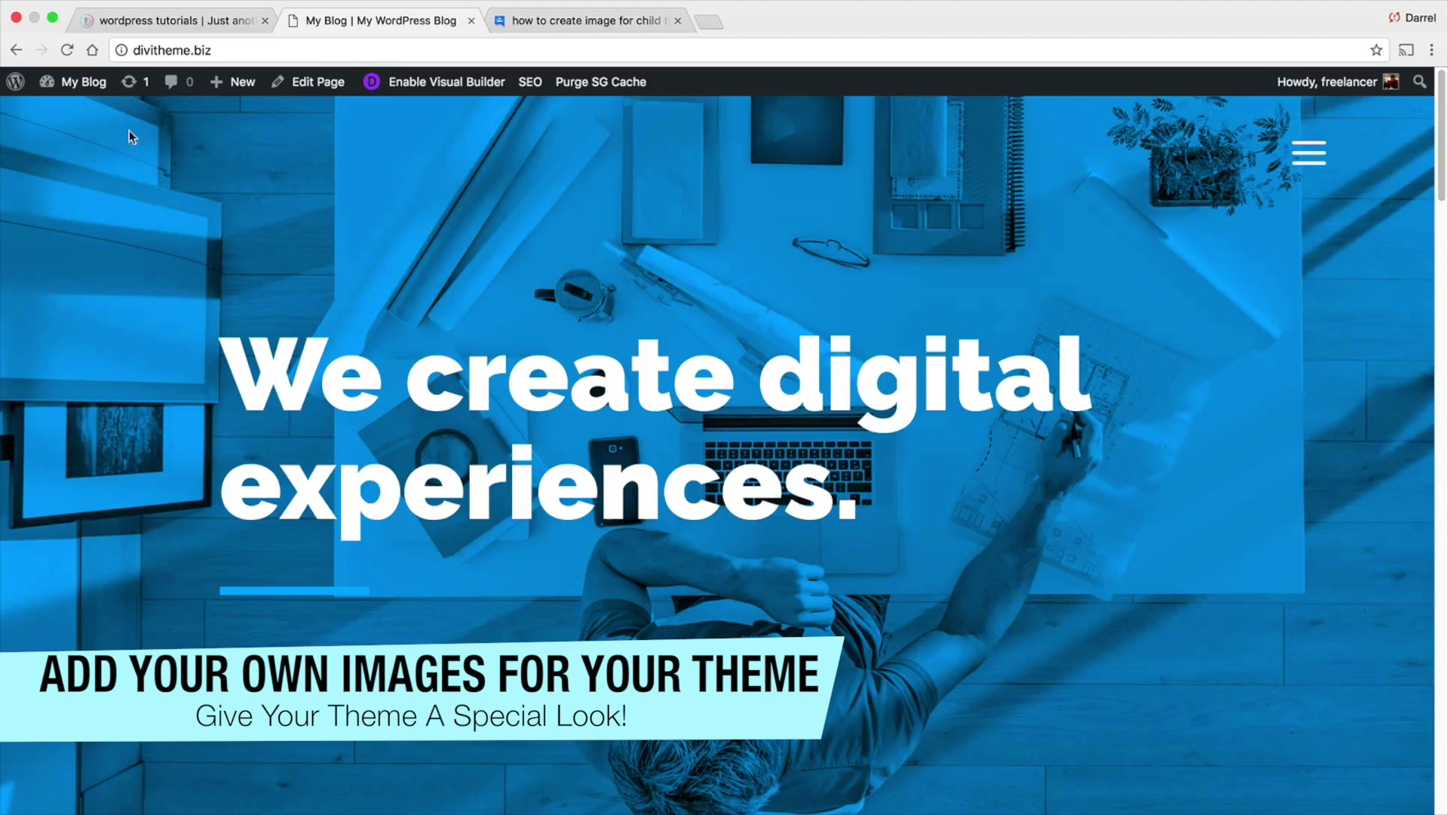
left_click(84, 89)
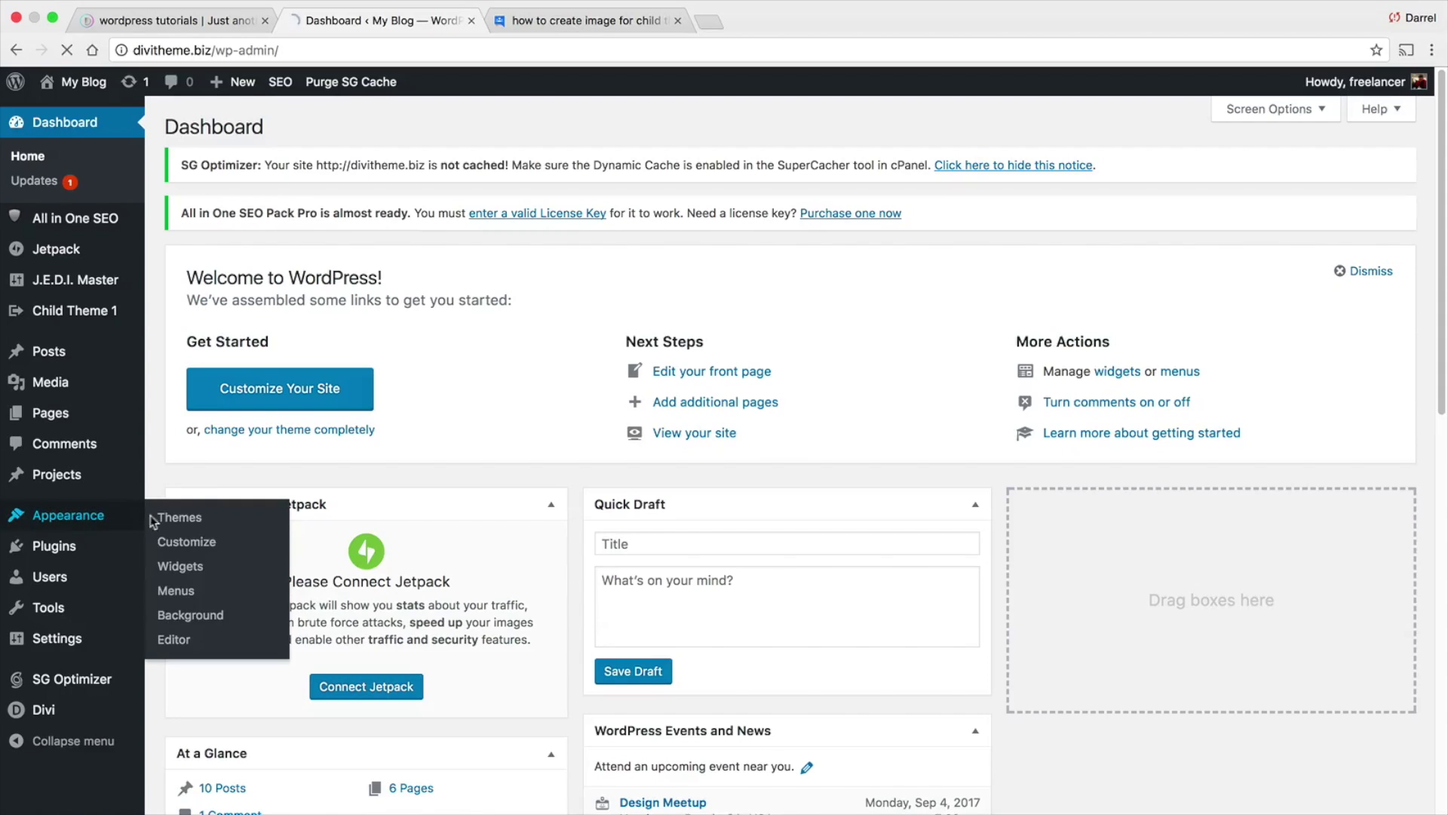
left_click(179, 518)
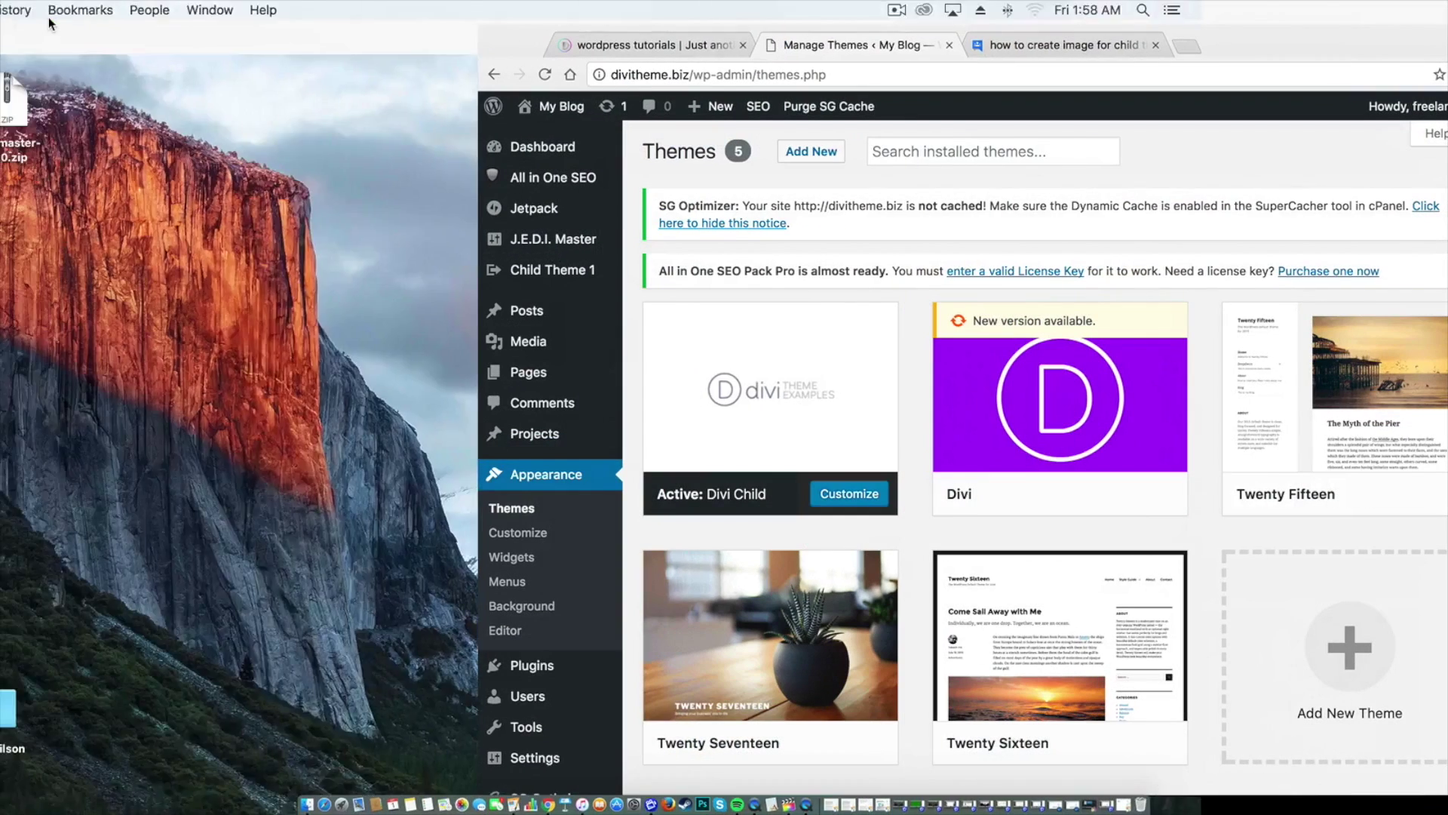
left_click(134, 249)
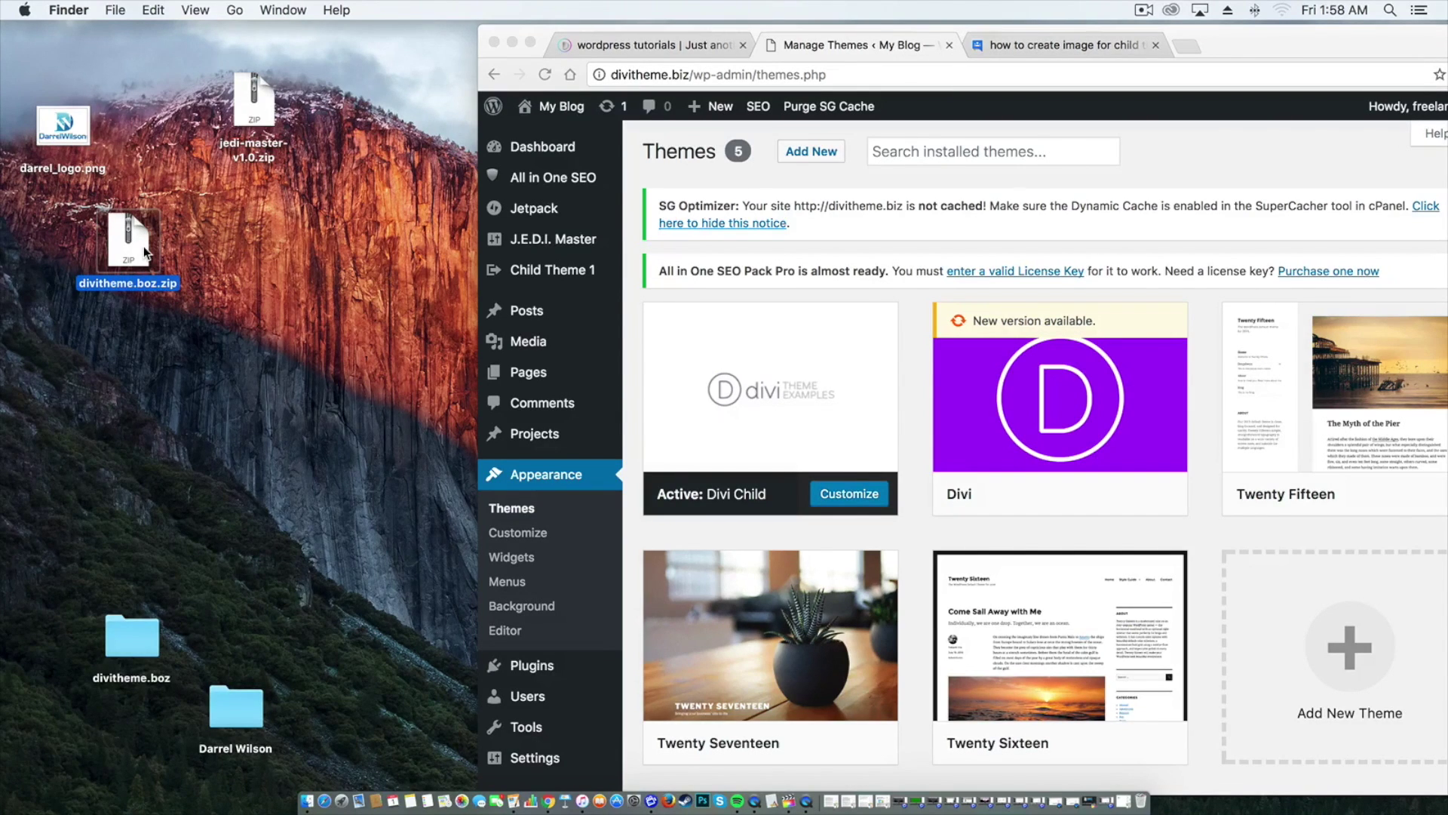
Unzip divitheme.boz.zip and open the extracted divitheme.boz 2 folder.
double_click(139, 257)
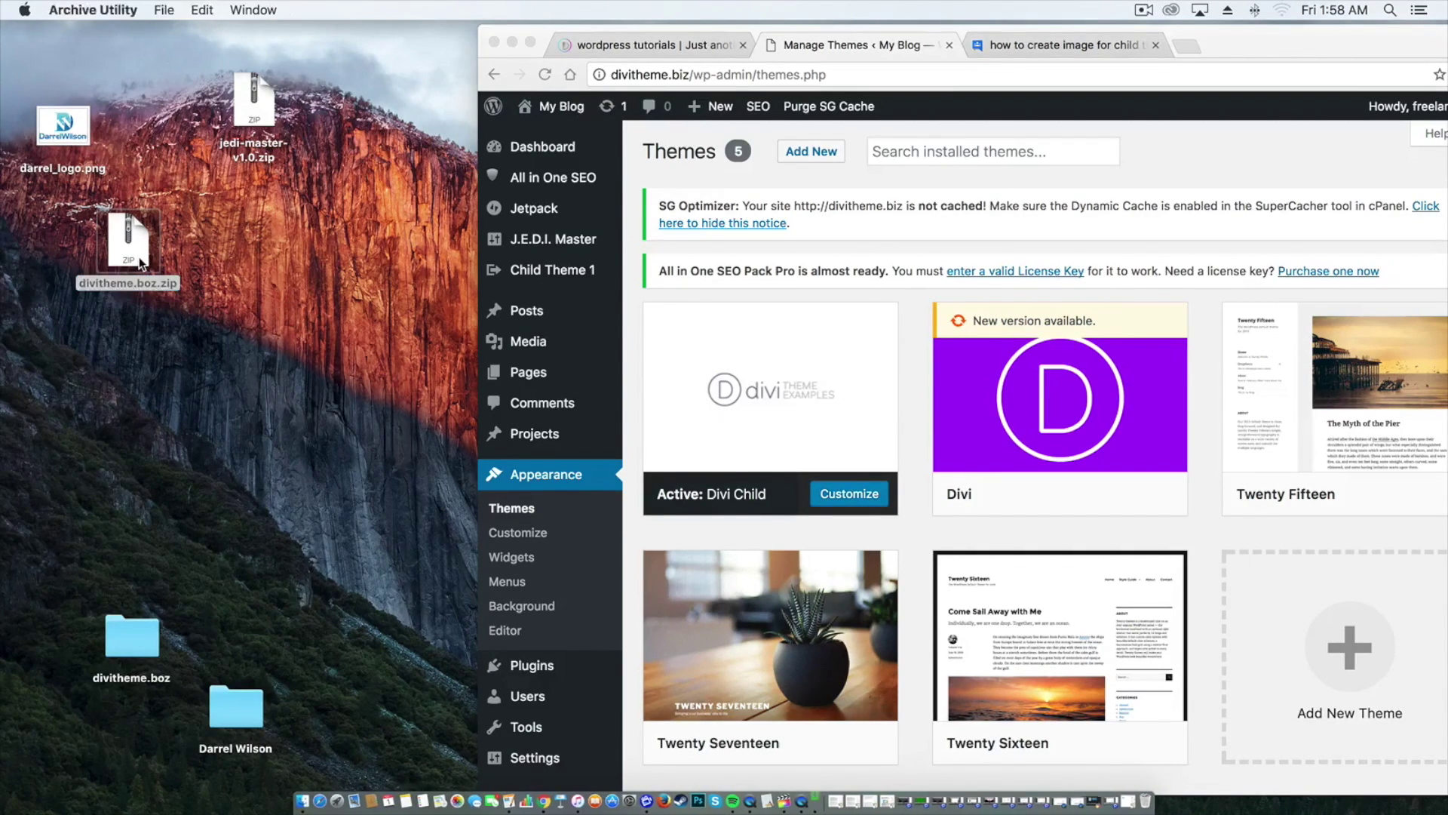
left_click_drag(150, 260, 199, 379)
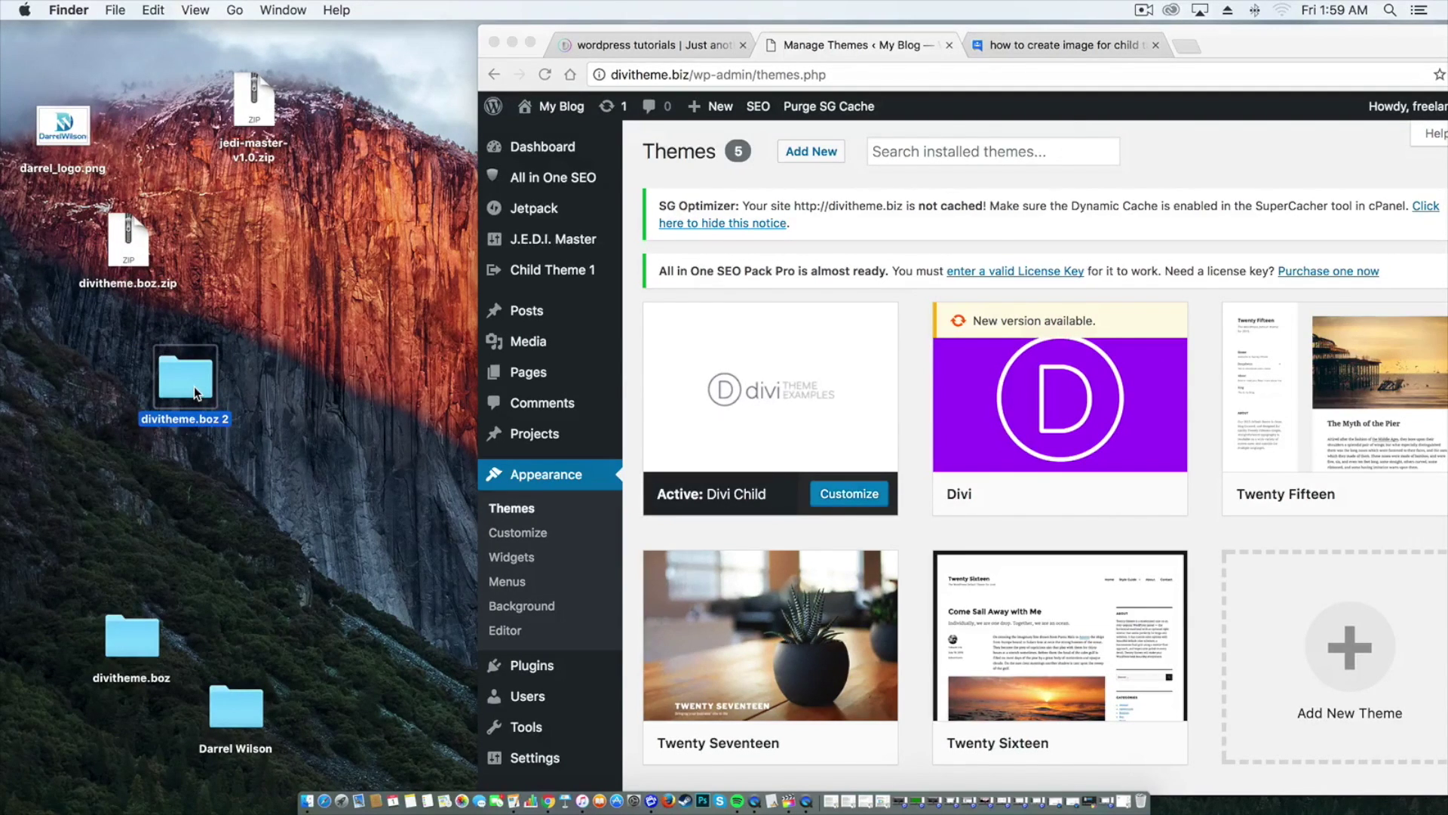
double_click(193, 386)
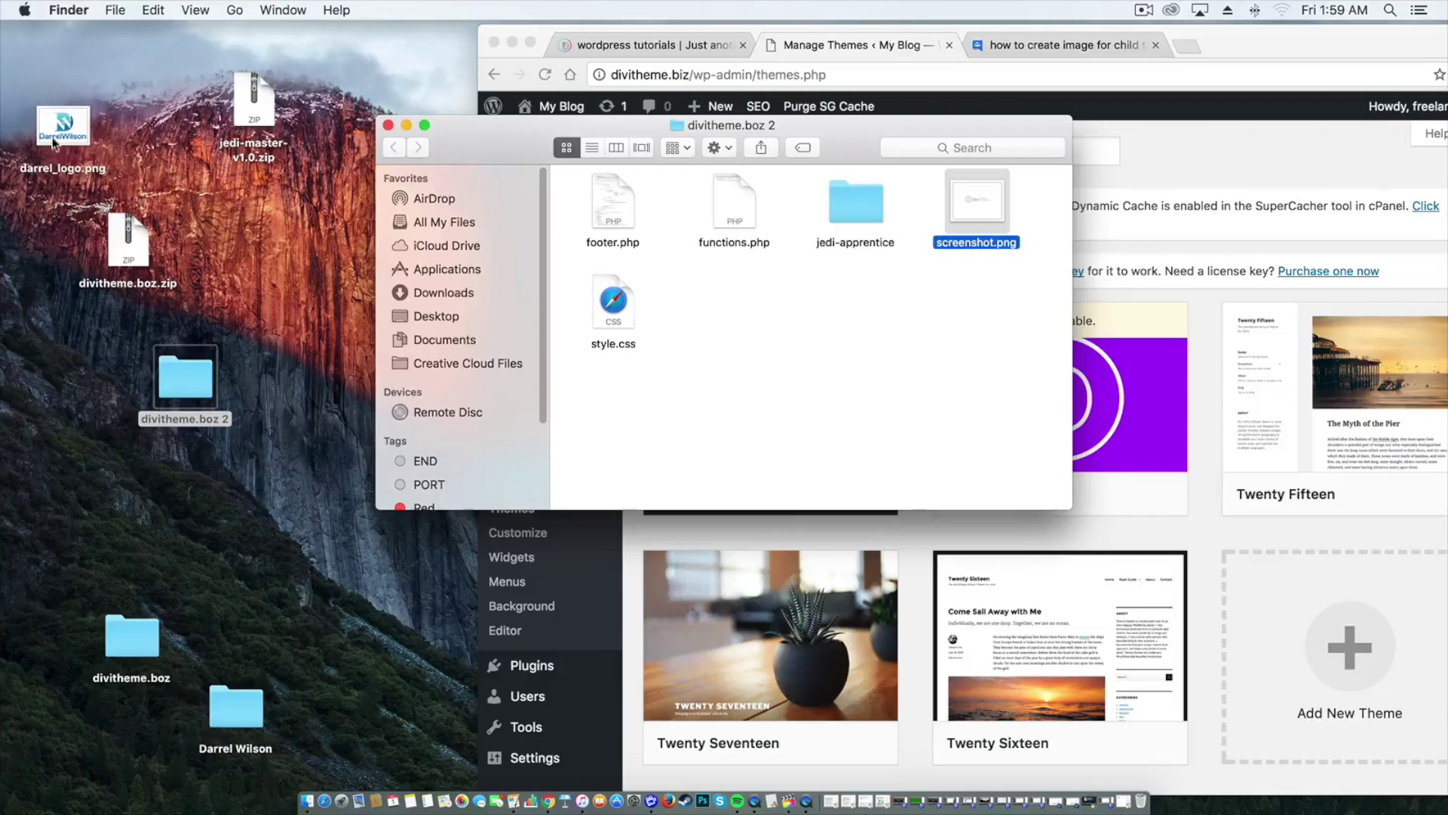
Rename darrel_logo.png to screenshot.png and replace the theme folder's existing screenshot.png with it.
left_click_drag(53, 142, 226, 549)
left_click(253, 587)
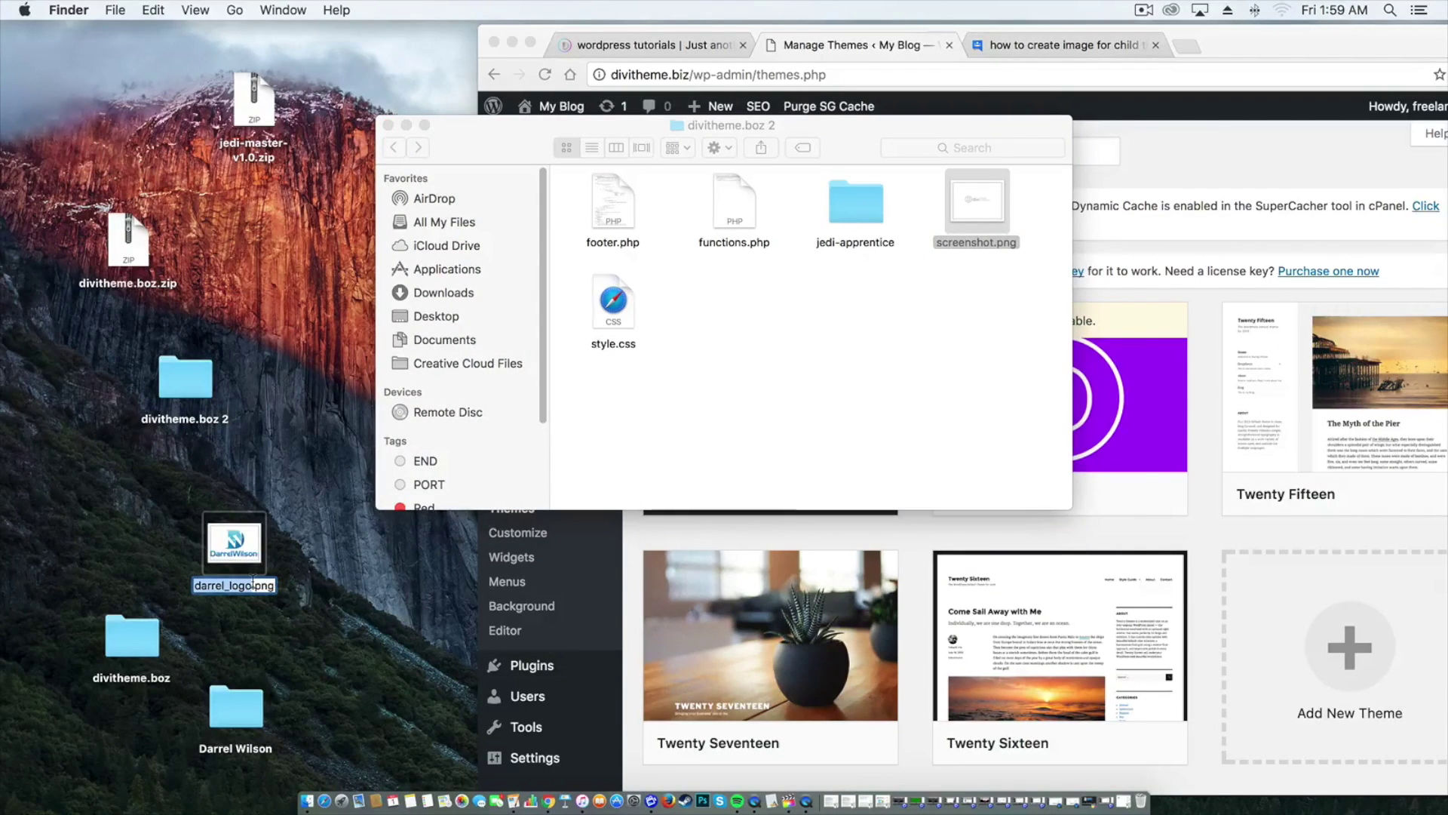
type("scre")
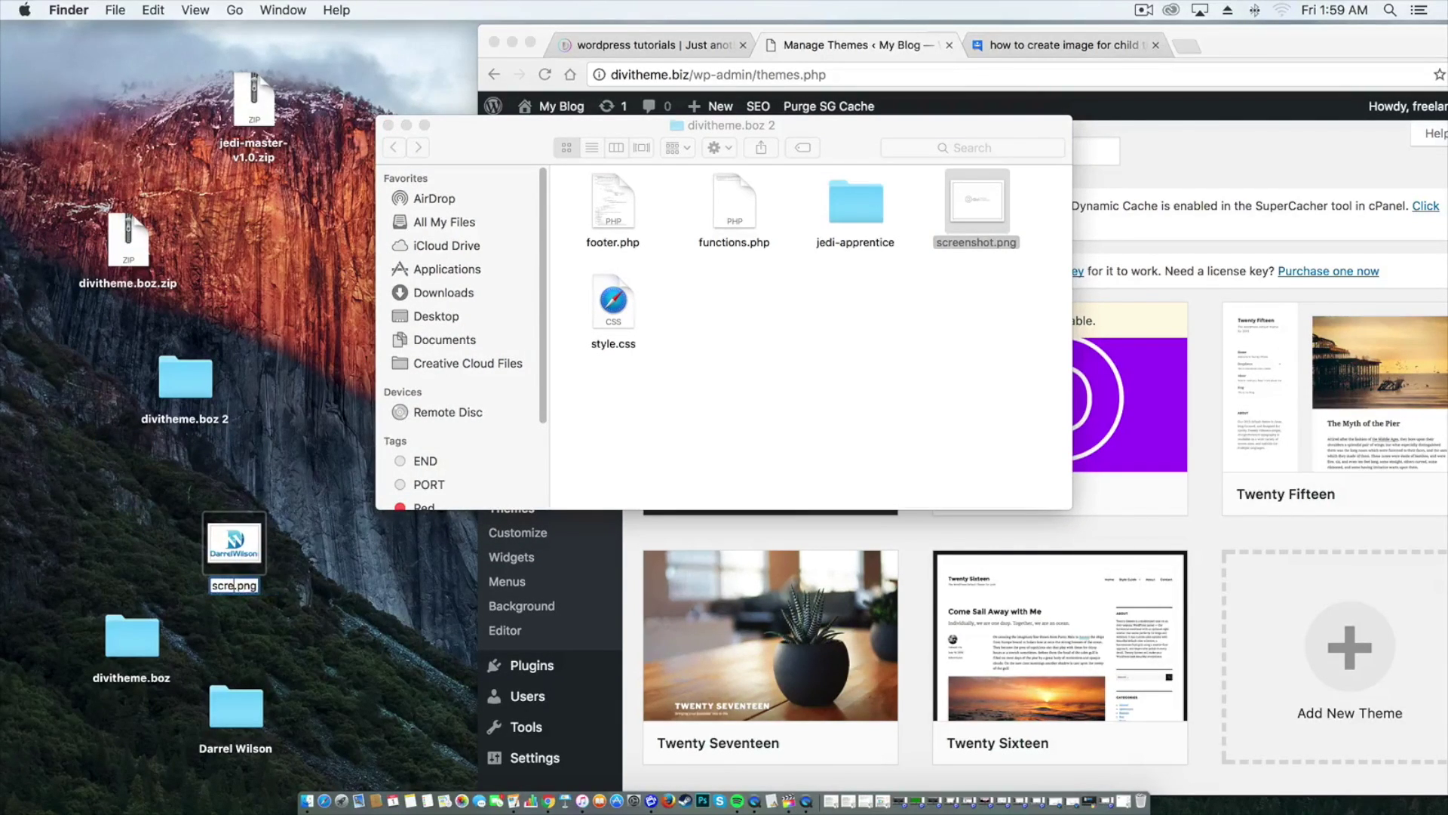
type("enshot")
key("Return")
left_click_drag(235, 542, 805, 348)
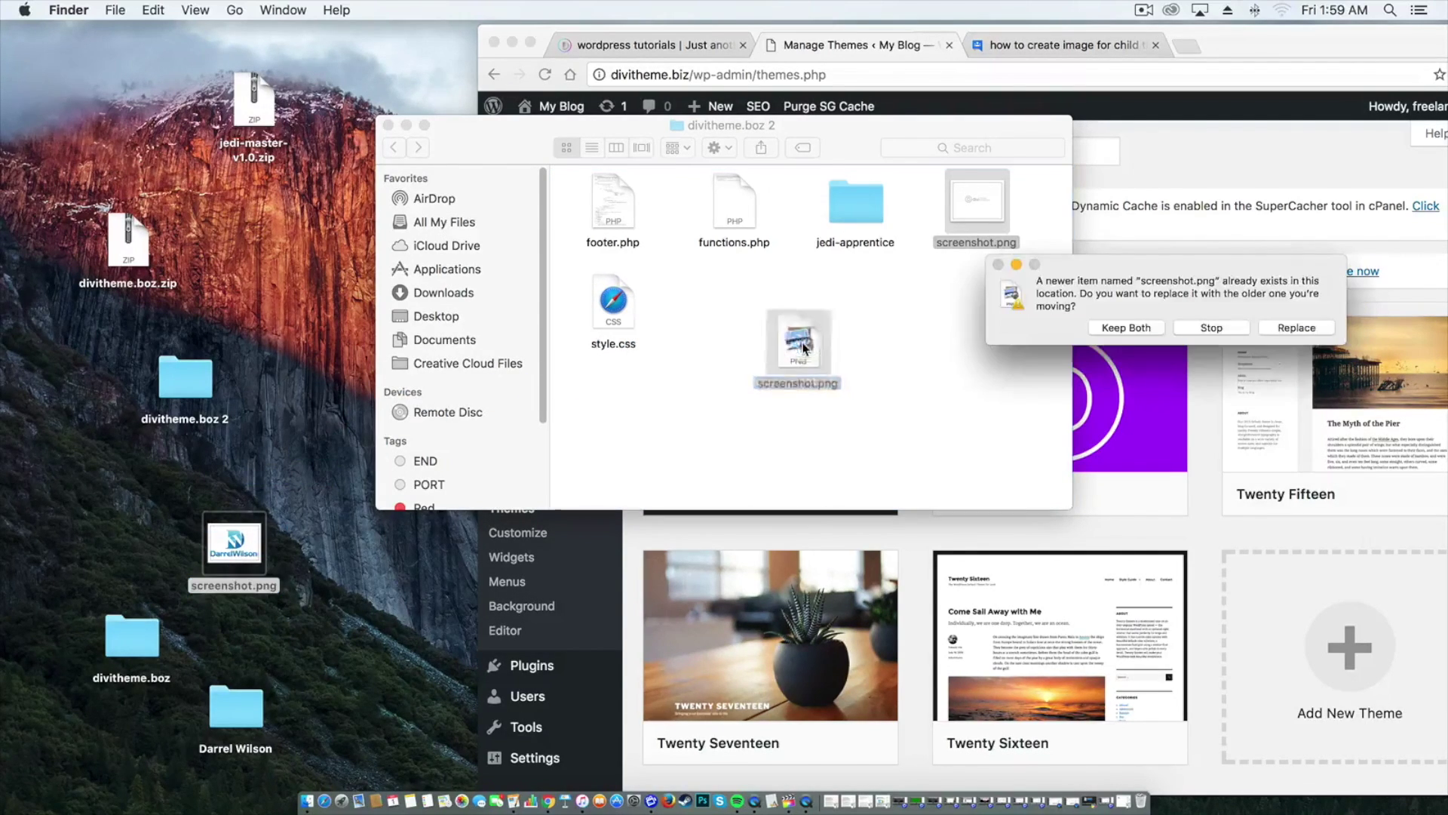
left_click(1287, 327)
left_click_drag(805, 360, 984, 220)
left_click_drag(850, 142, 579, 142)
Read the JEDI Forum answer recommending 1200px by 900px screenshots, then return to General Discussion.
left_click(1041, 45)
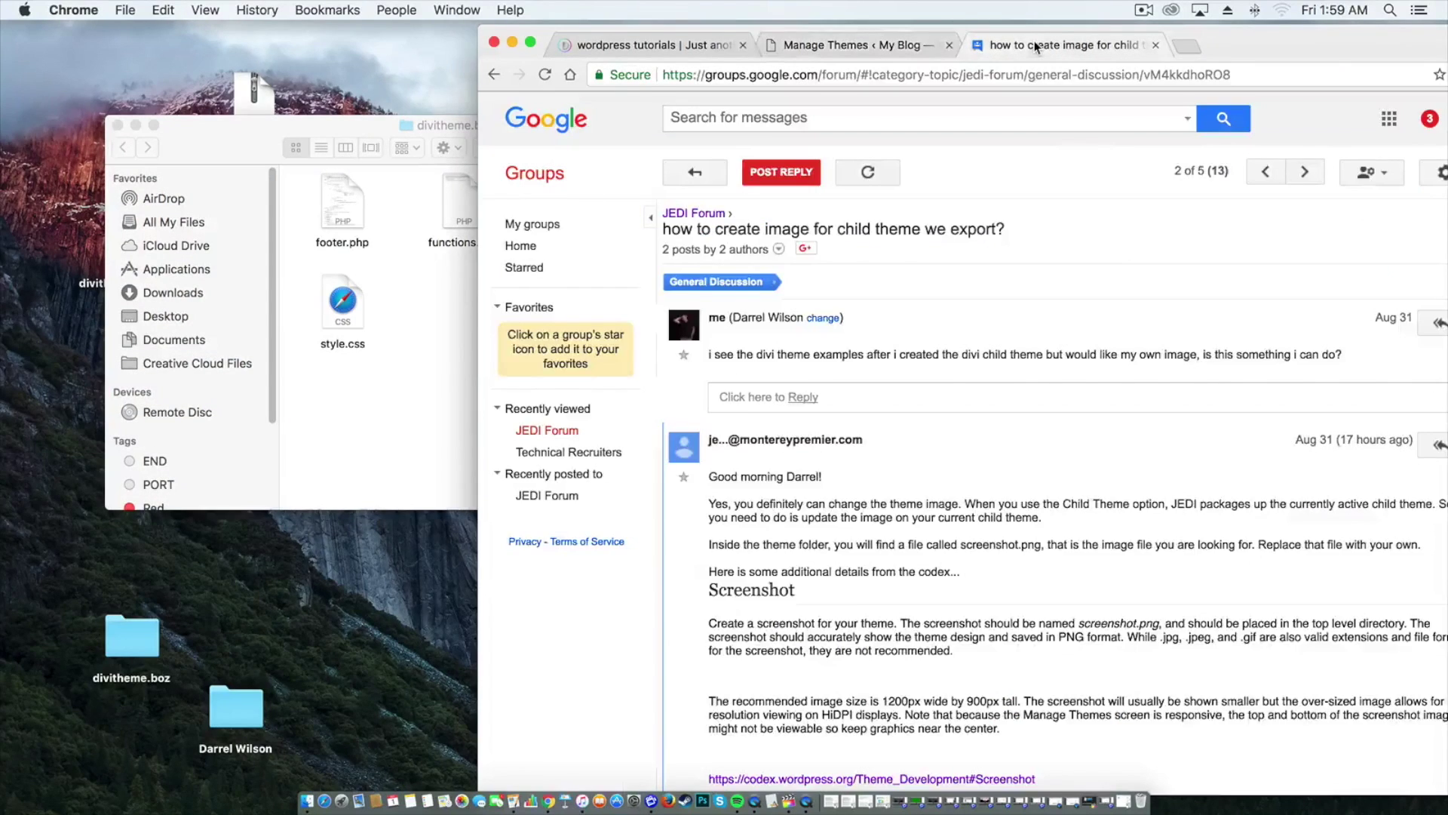
left_click(532, 42)
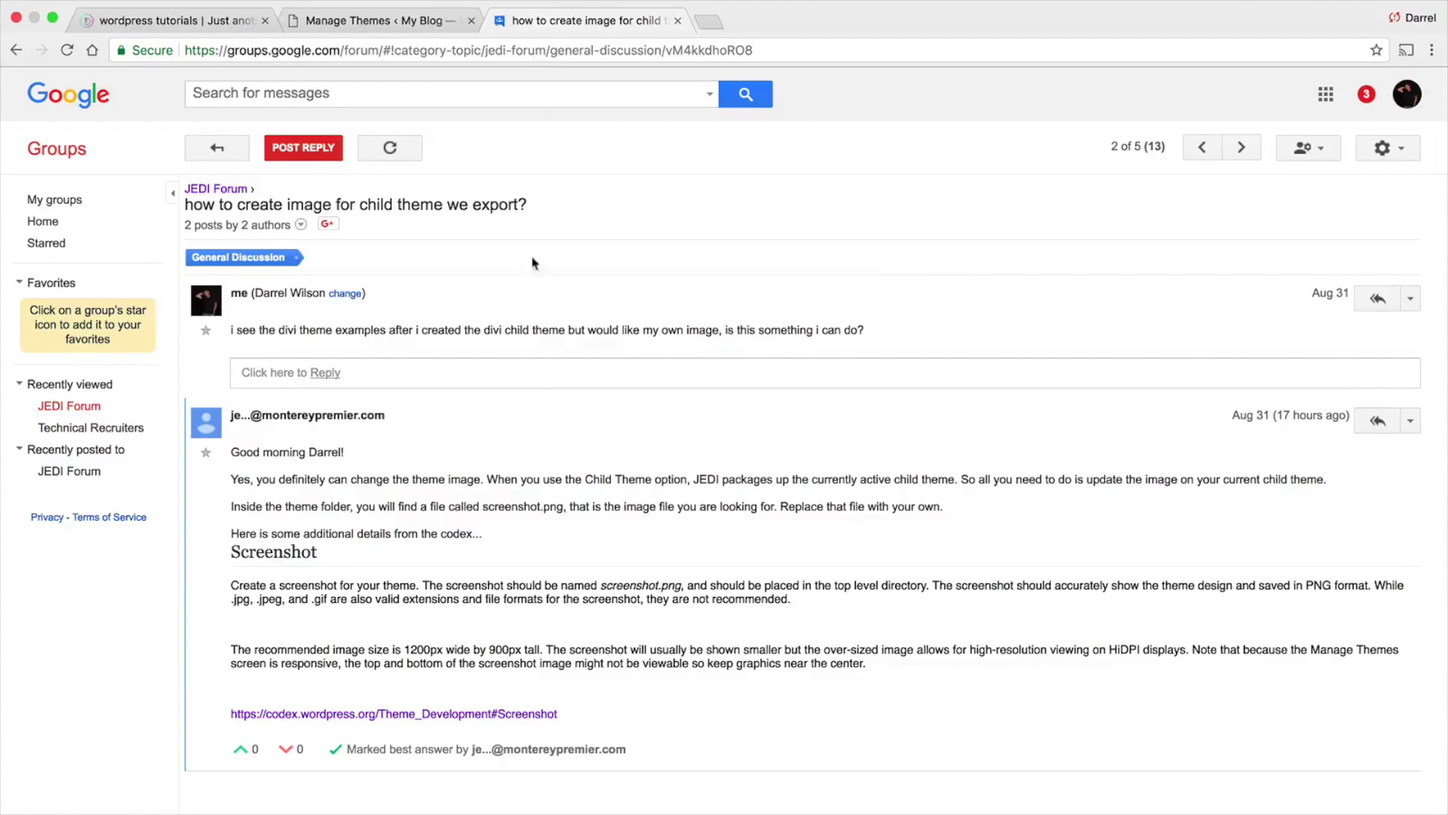
left_click_drag(408, 647, 525, 638)
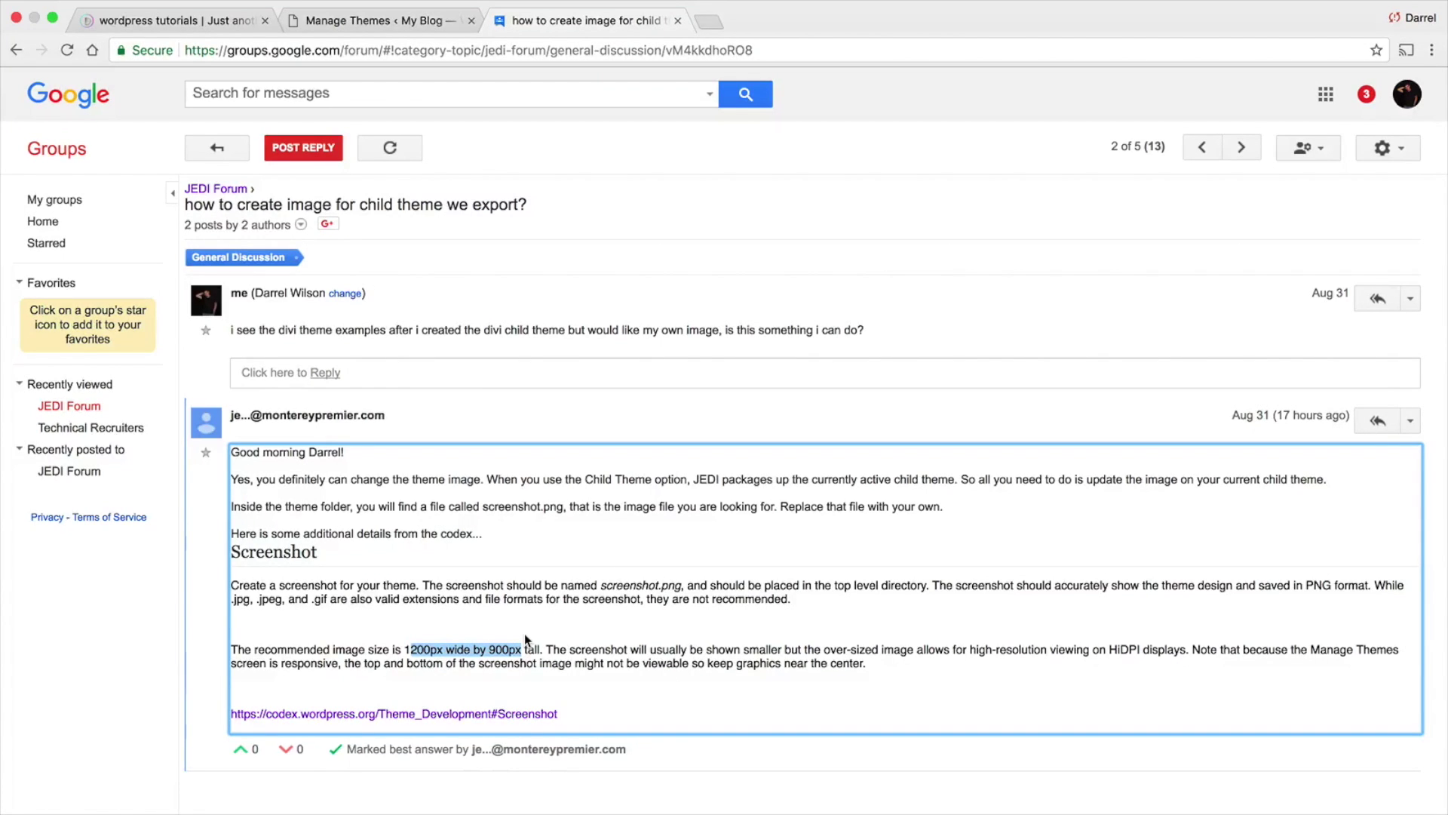
left_click(220, 153)
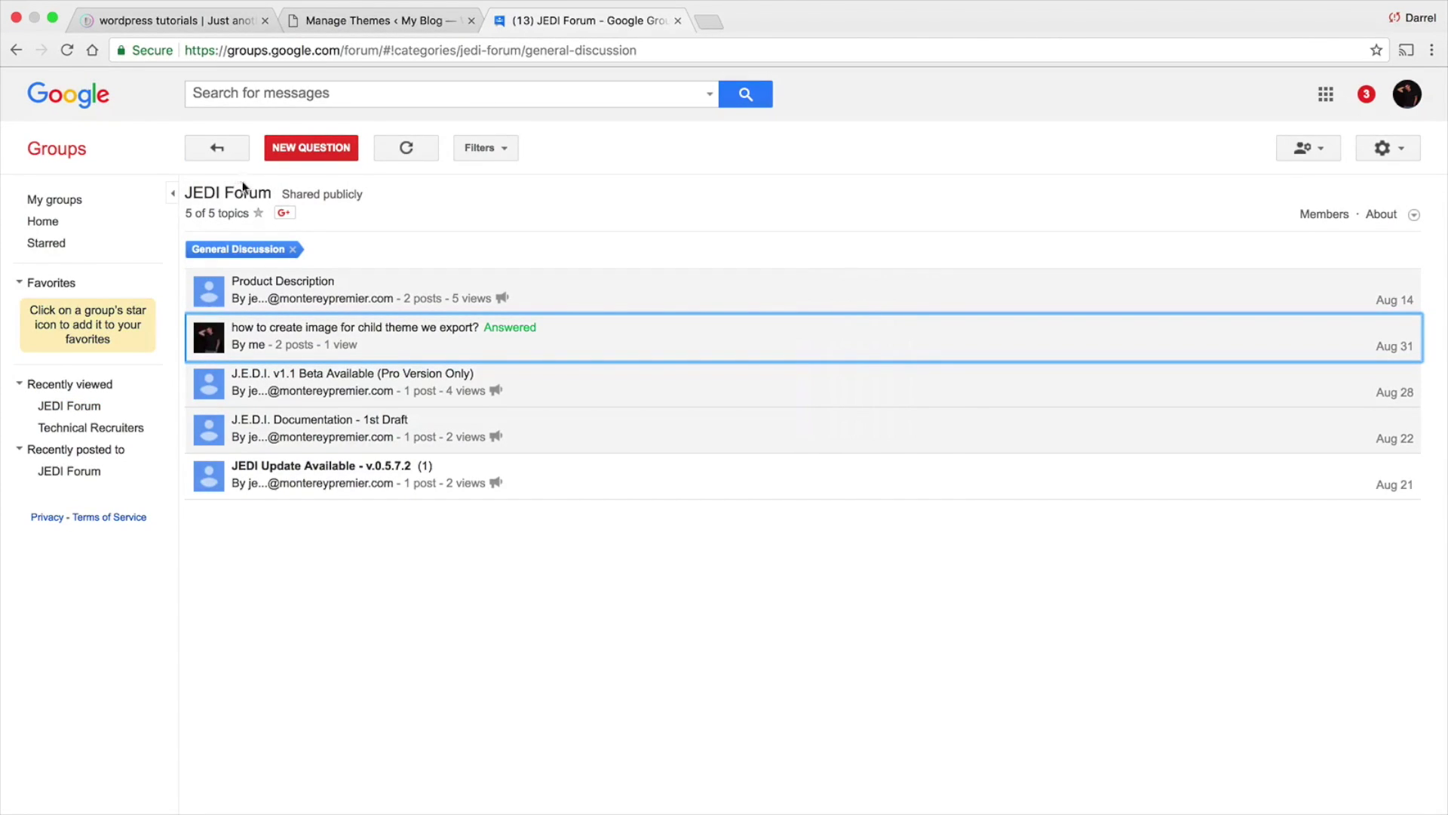
left_click(405, 345)
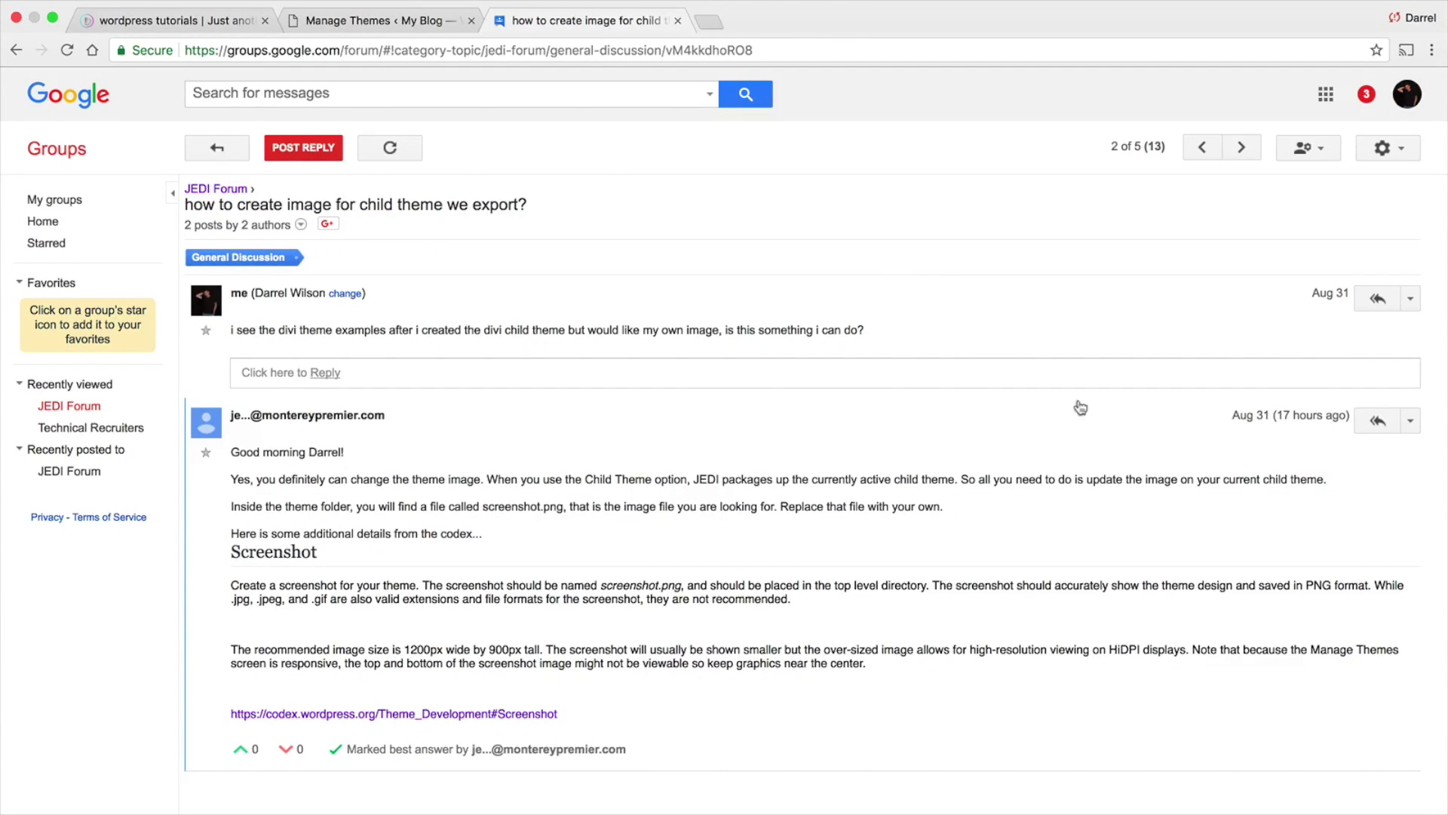
left_click(234, 158)
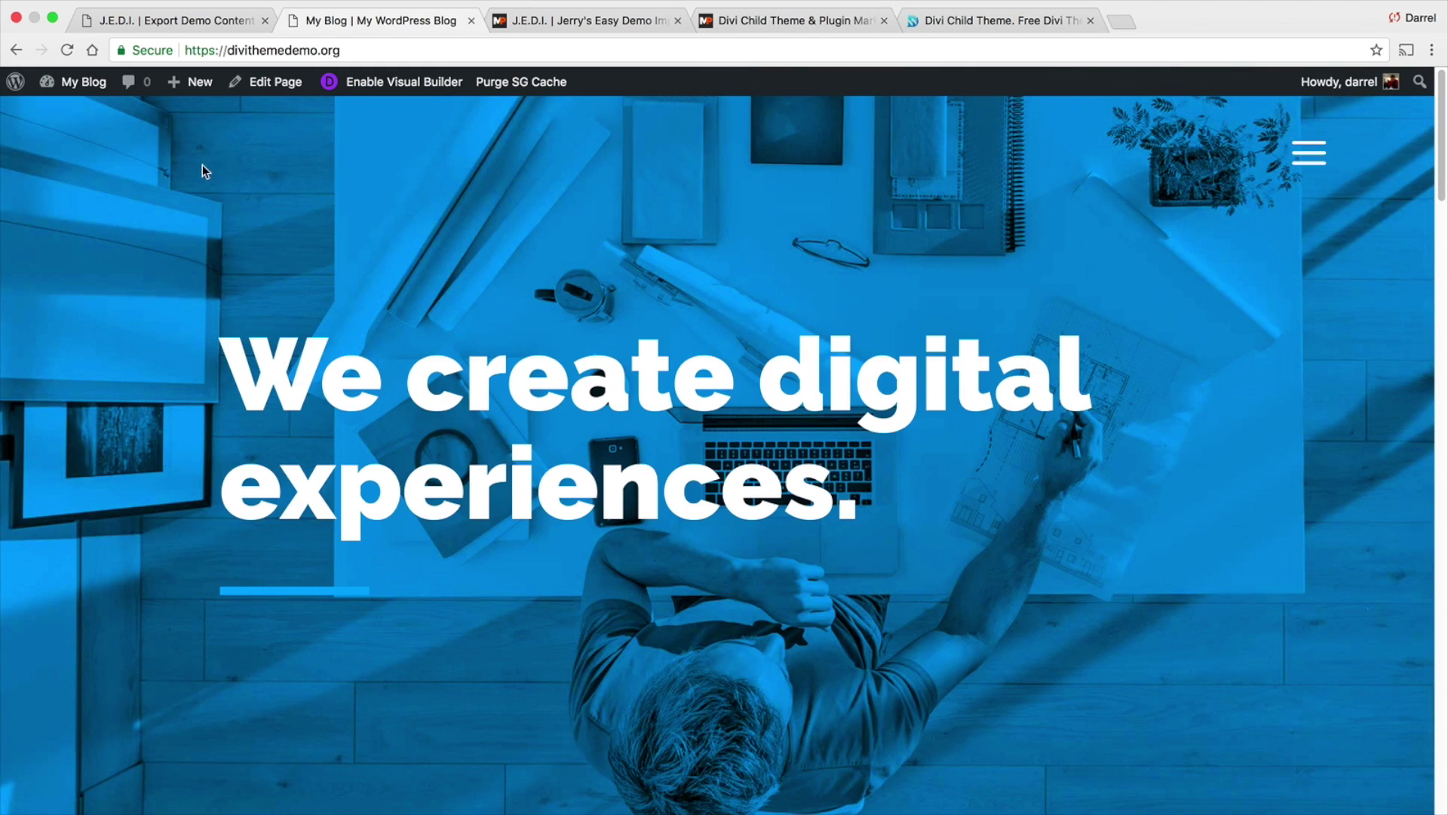
Scroll down through the imported site's home page and back up.
scroll(206, 172, "down", 2)
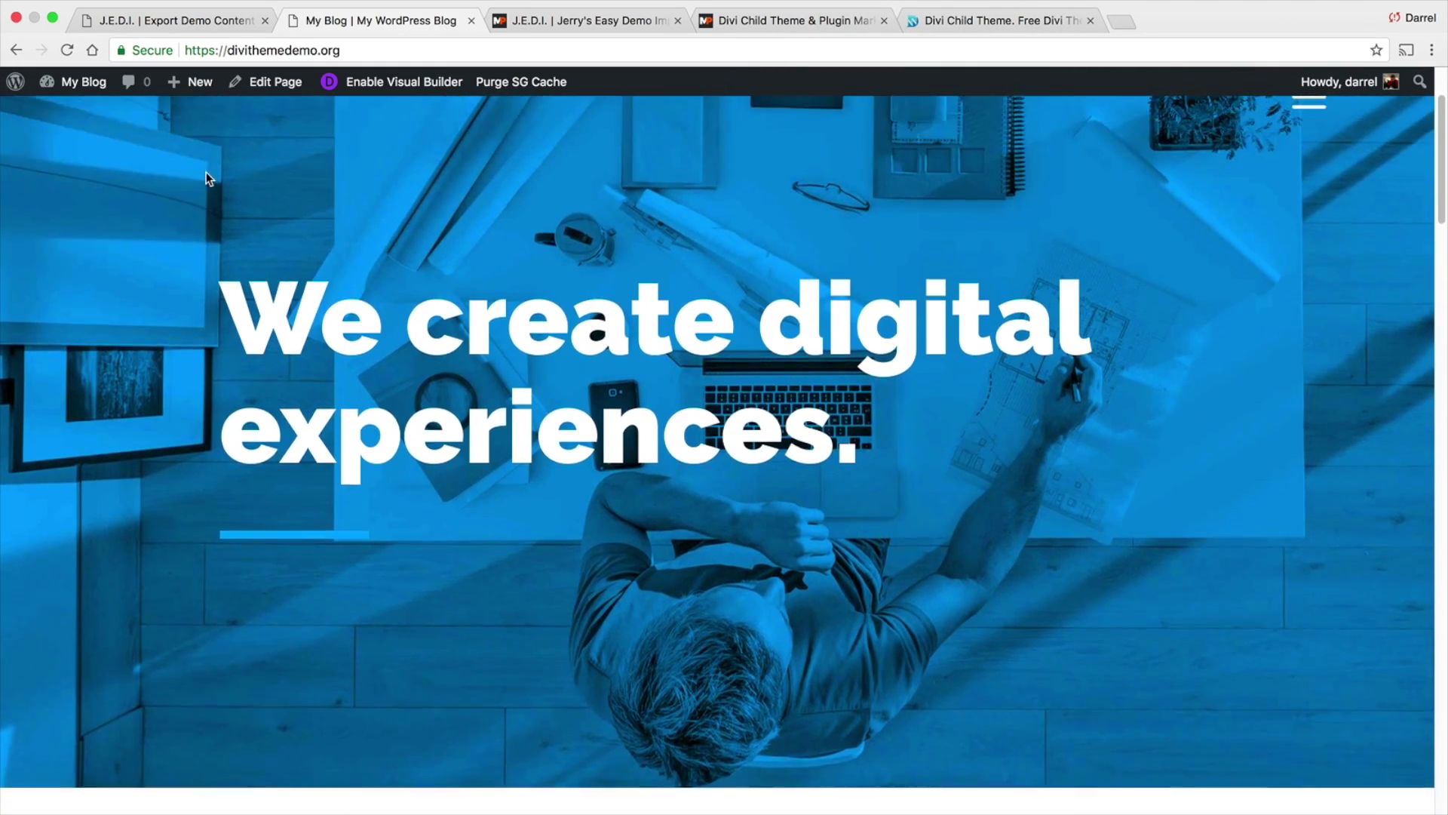
scroll(206, 172, "down", 1)
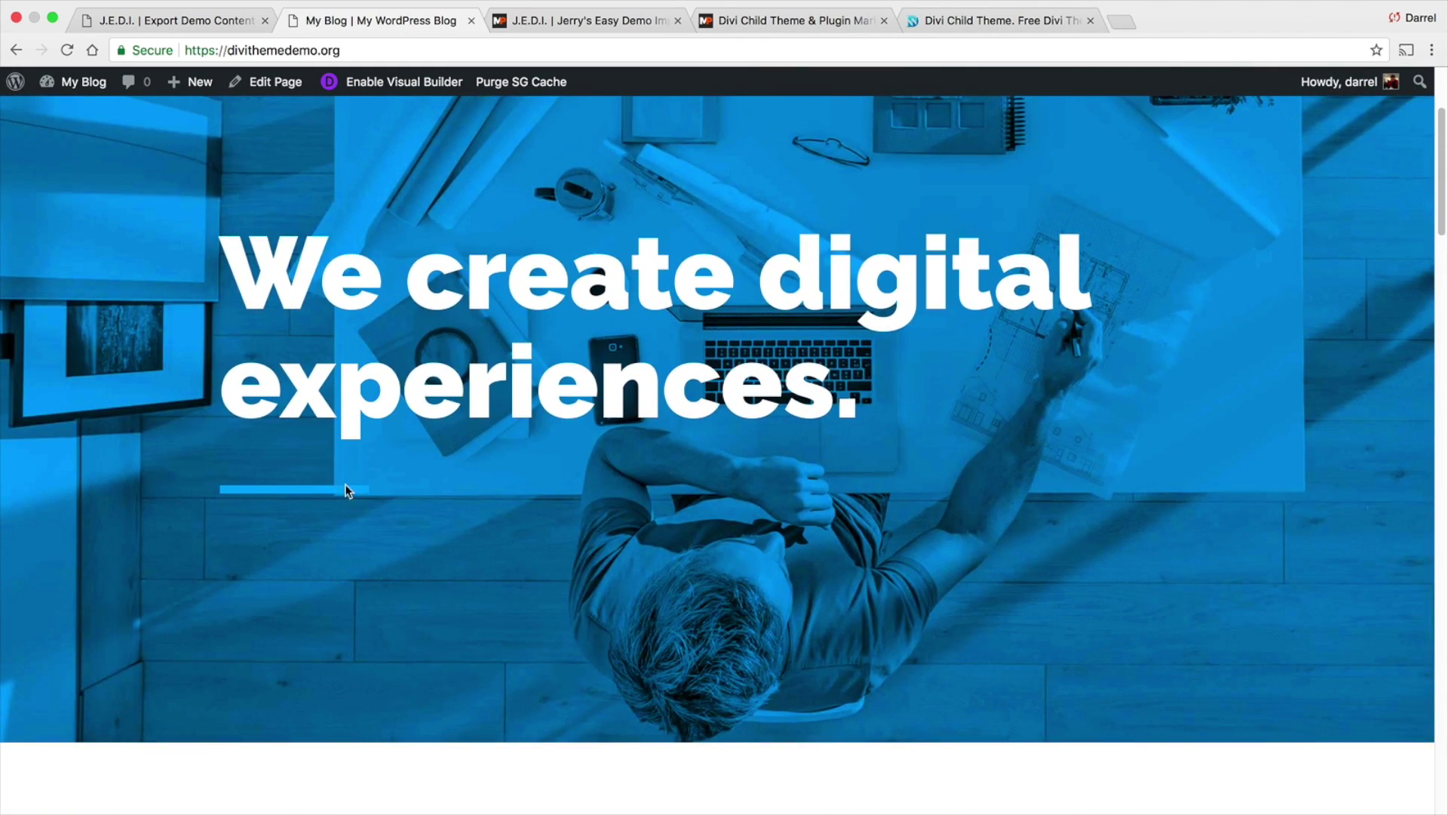
scroll(347, 491, "down", 15)
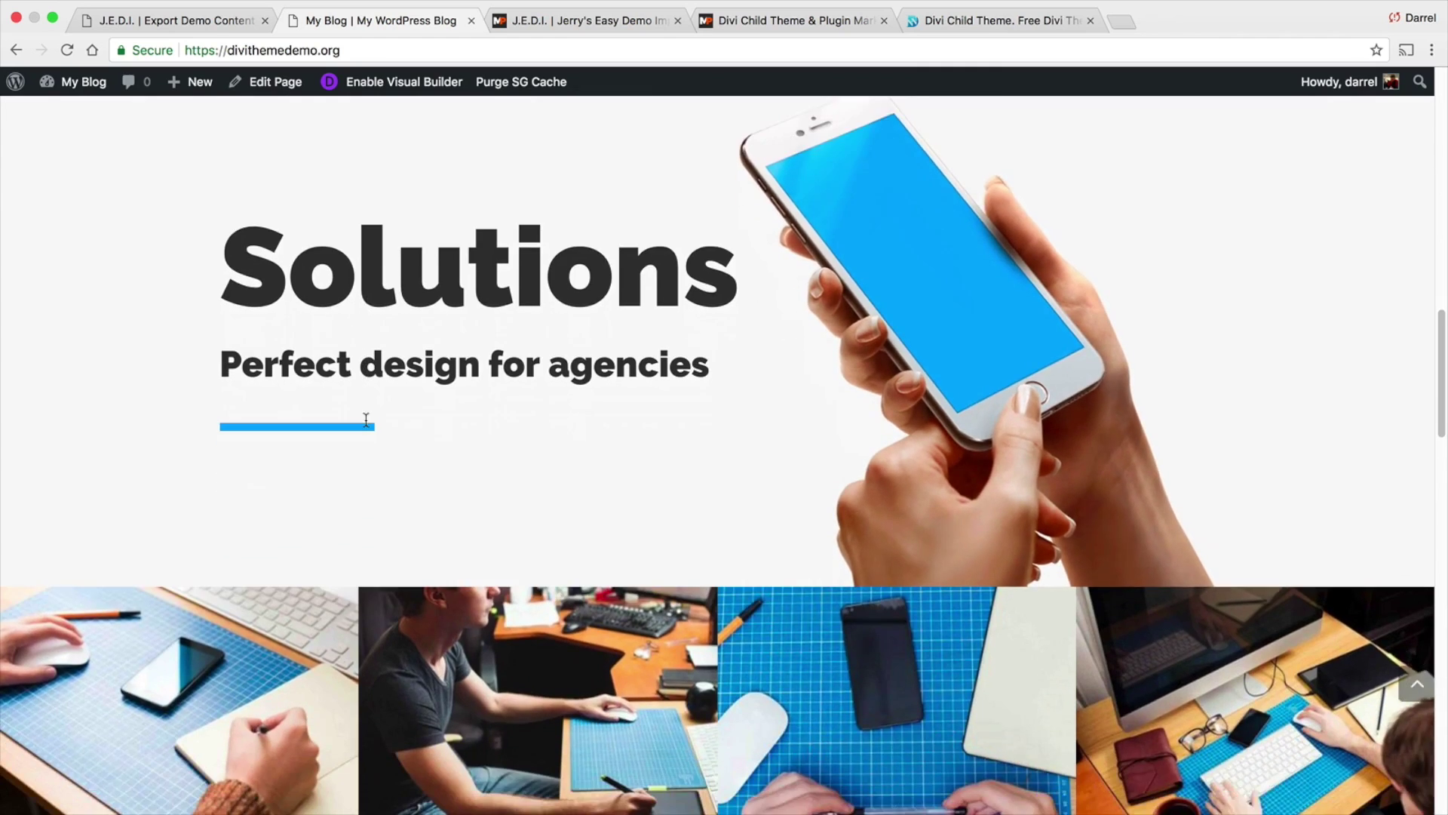
scroll(366, 420, "down", 10)
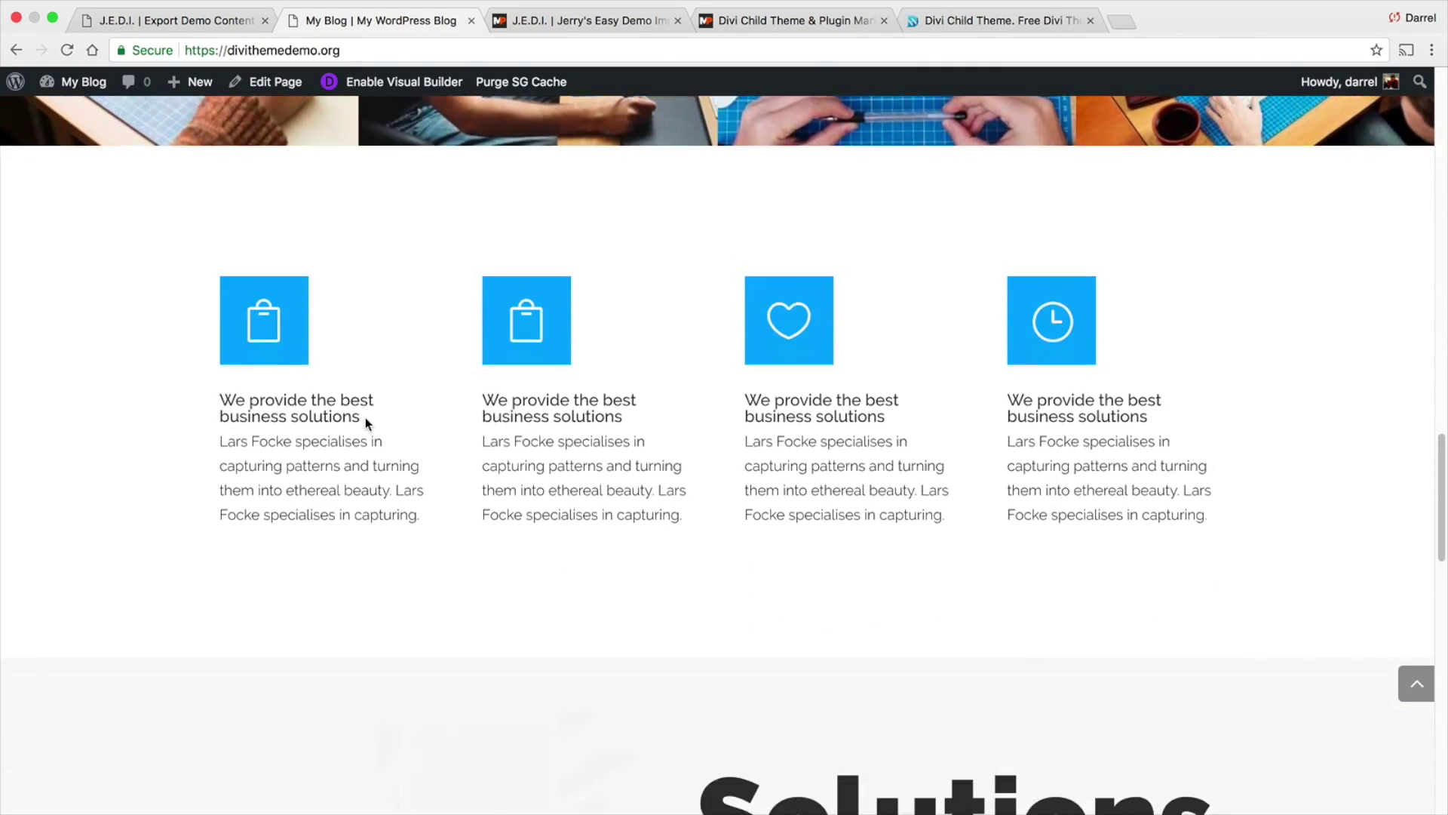
scroll(366, 420, "down", 10)
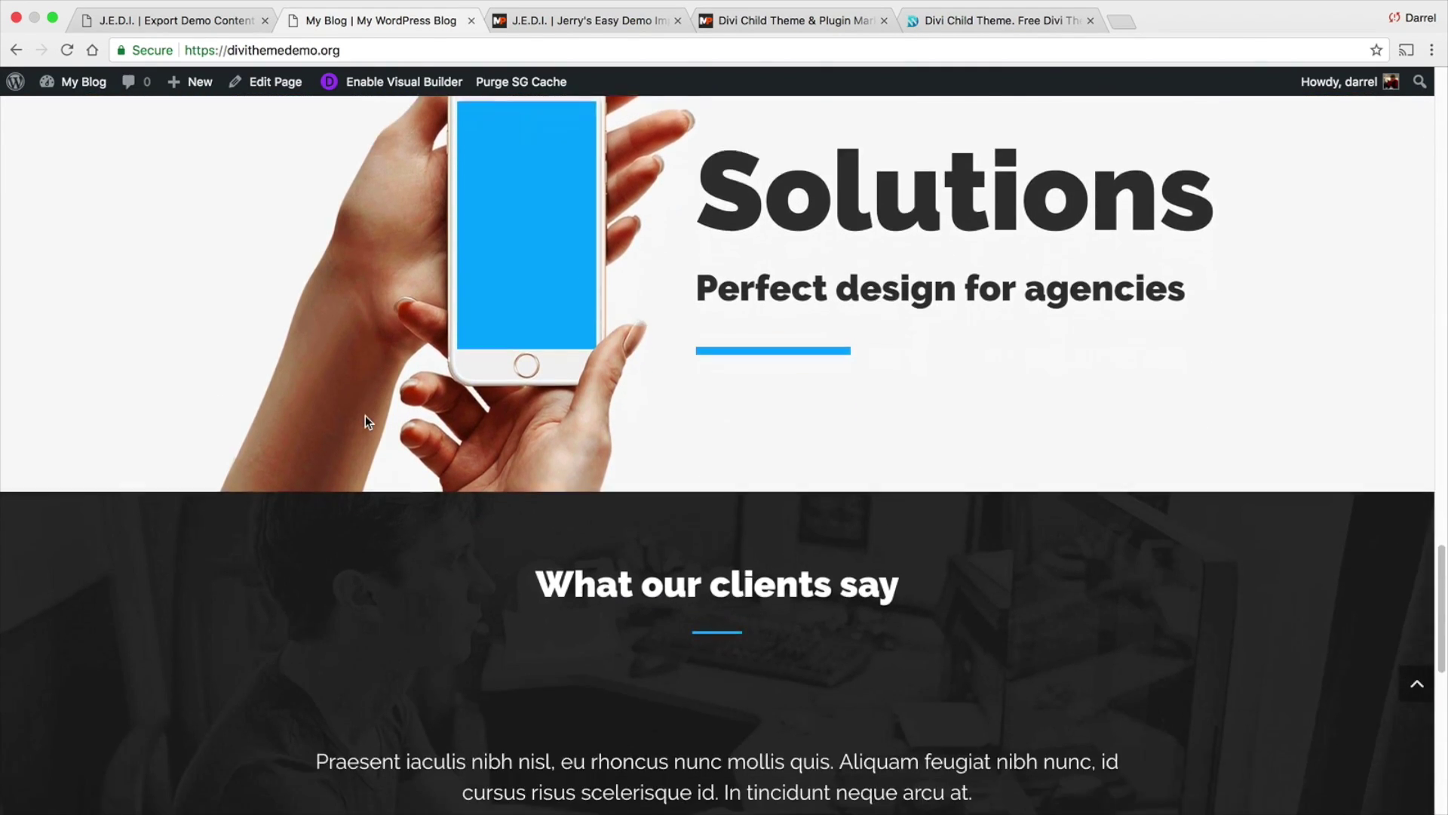
scroll(365, 415, "down", 10)
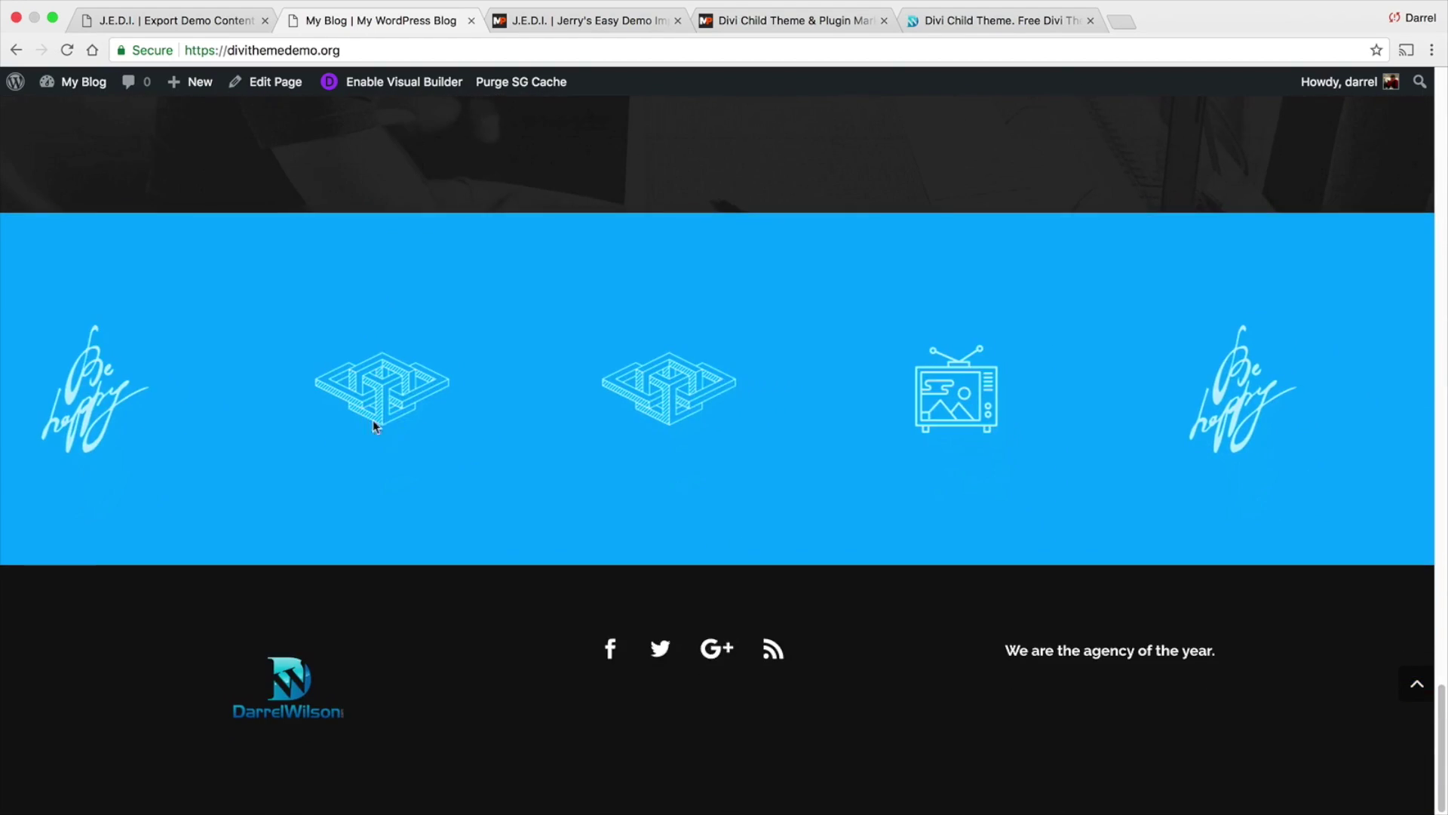
scroll(411, 441, "up", 20)
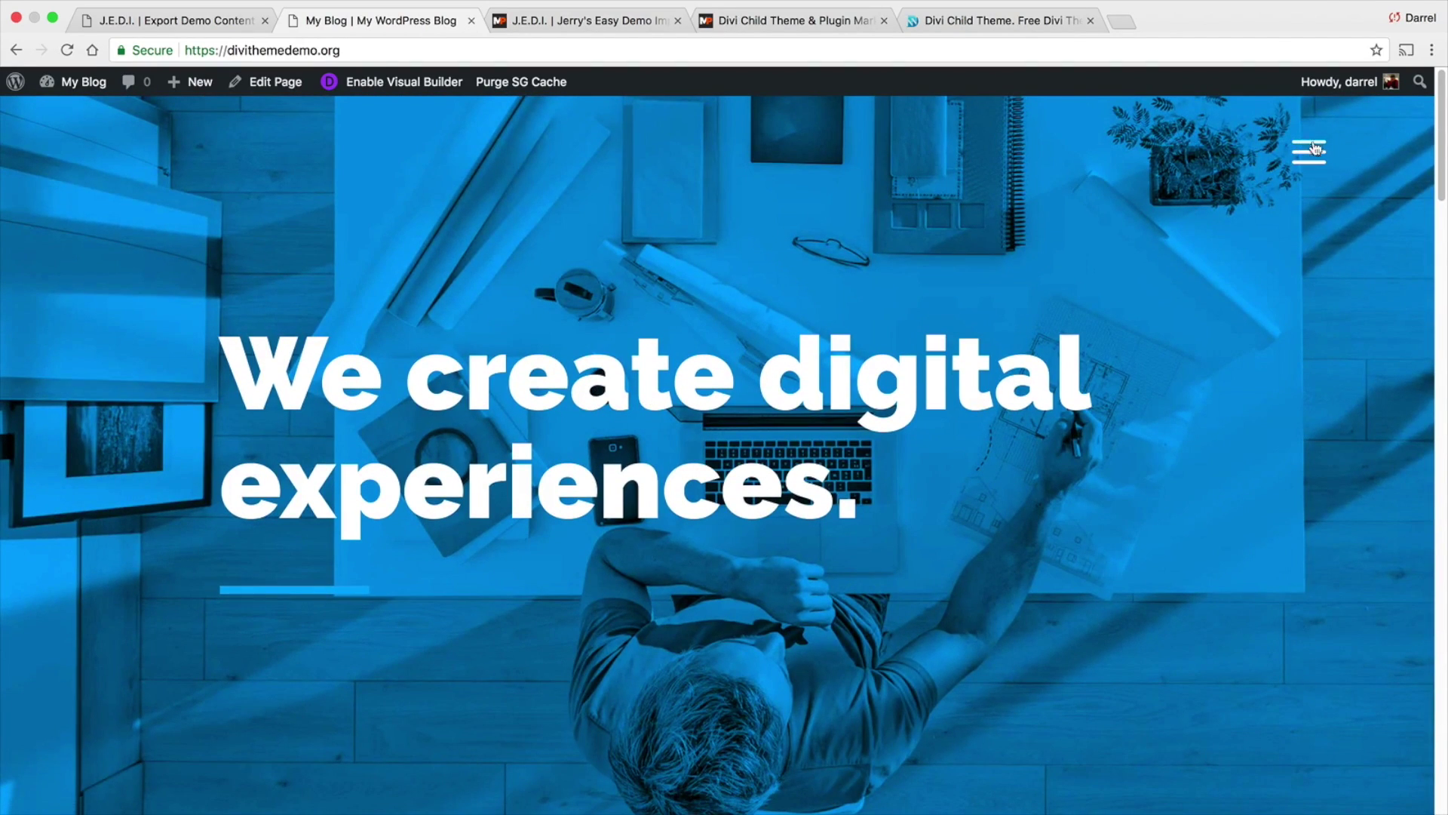
Open About us from the full-screen menu and scroll through its service grid and footer.
left_click(1313, 149)
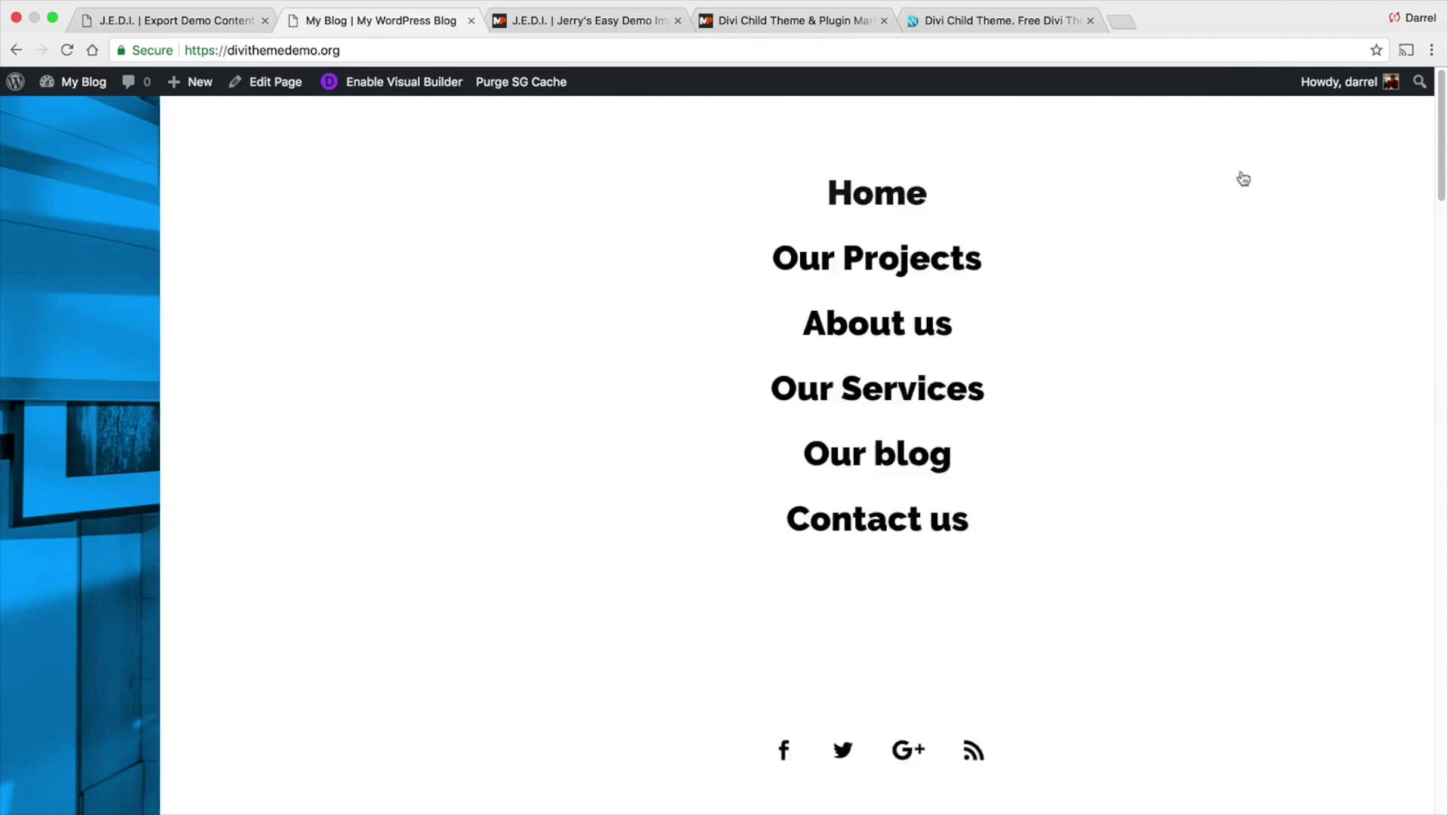
left_click(751, 321)
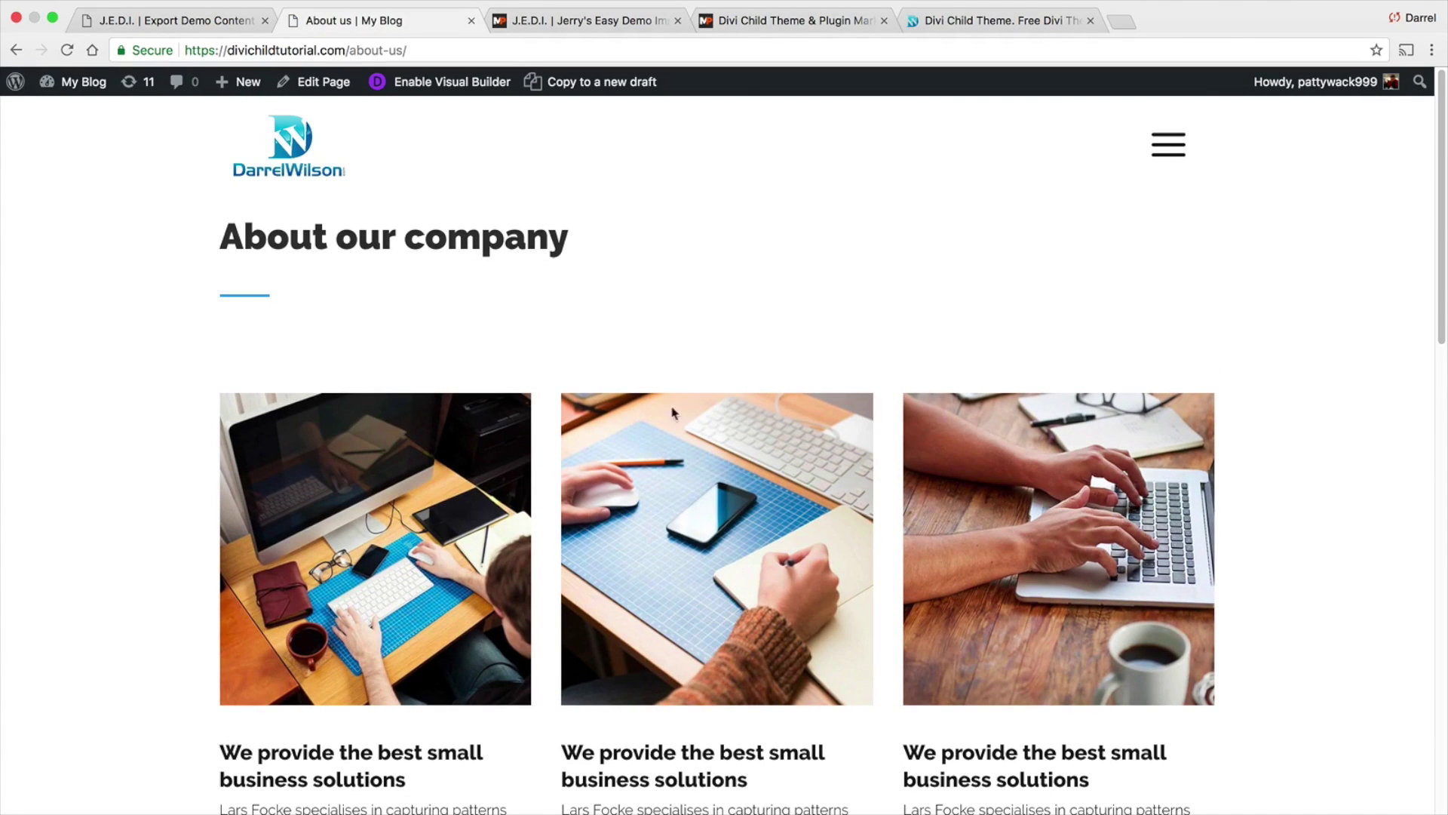
scroll(492, 241, "down", 2)
scroll(488, 226, "down", 5)
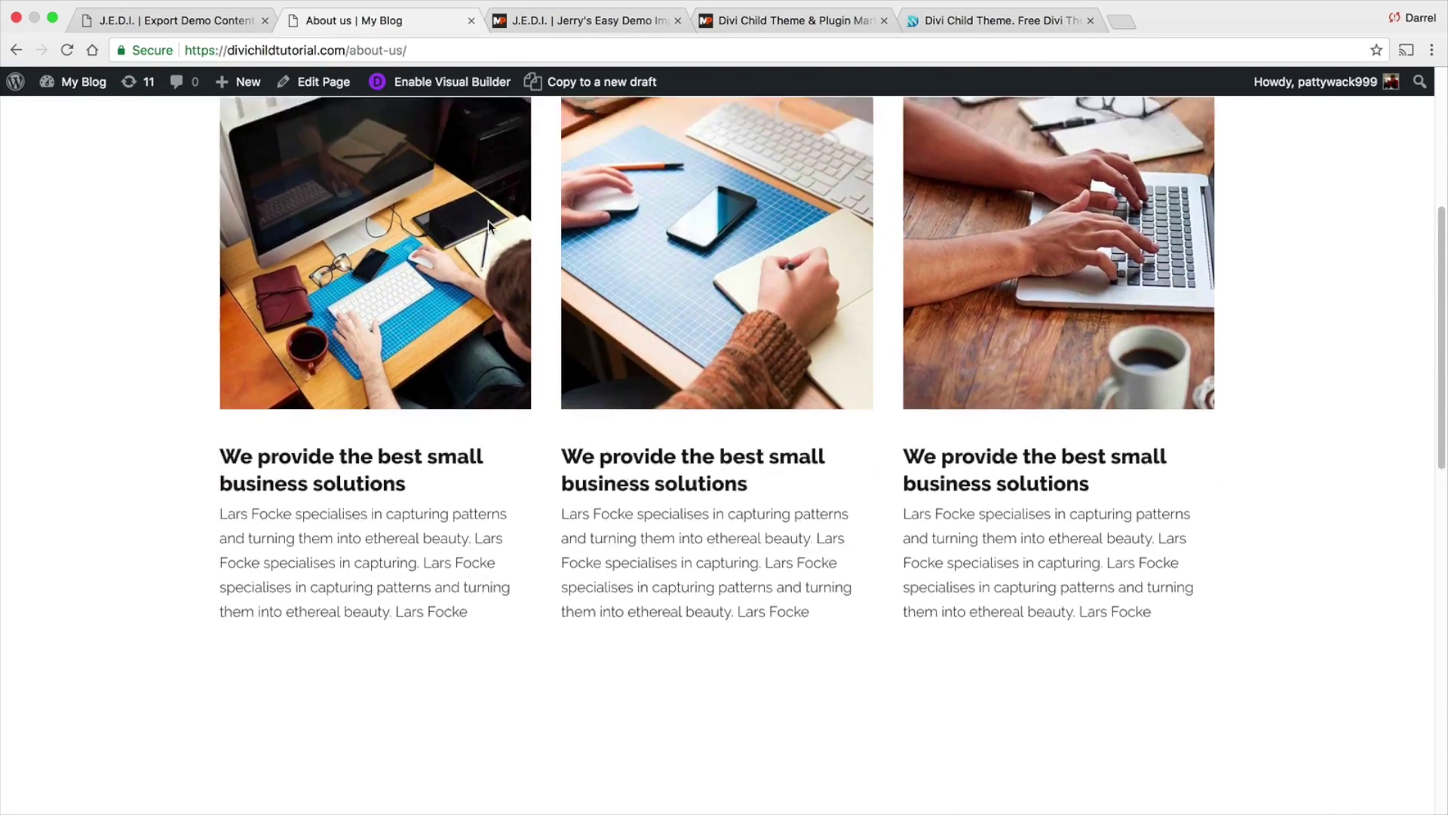
scroll(487, 224, "down", 5)
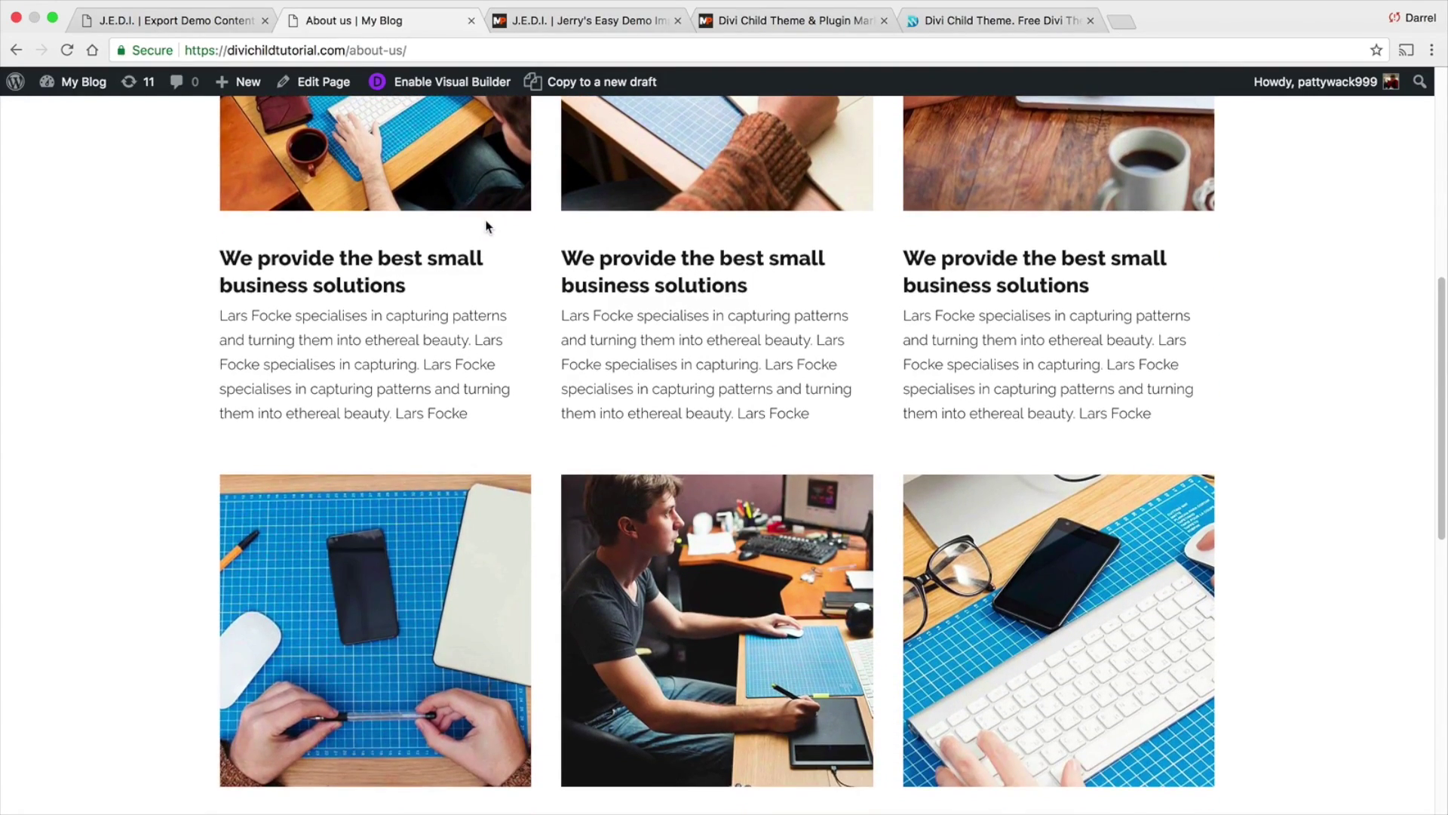
scroll(487, 226, "down", 7)
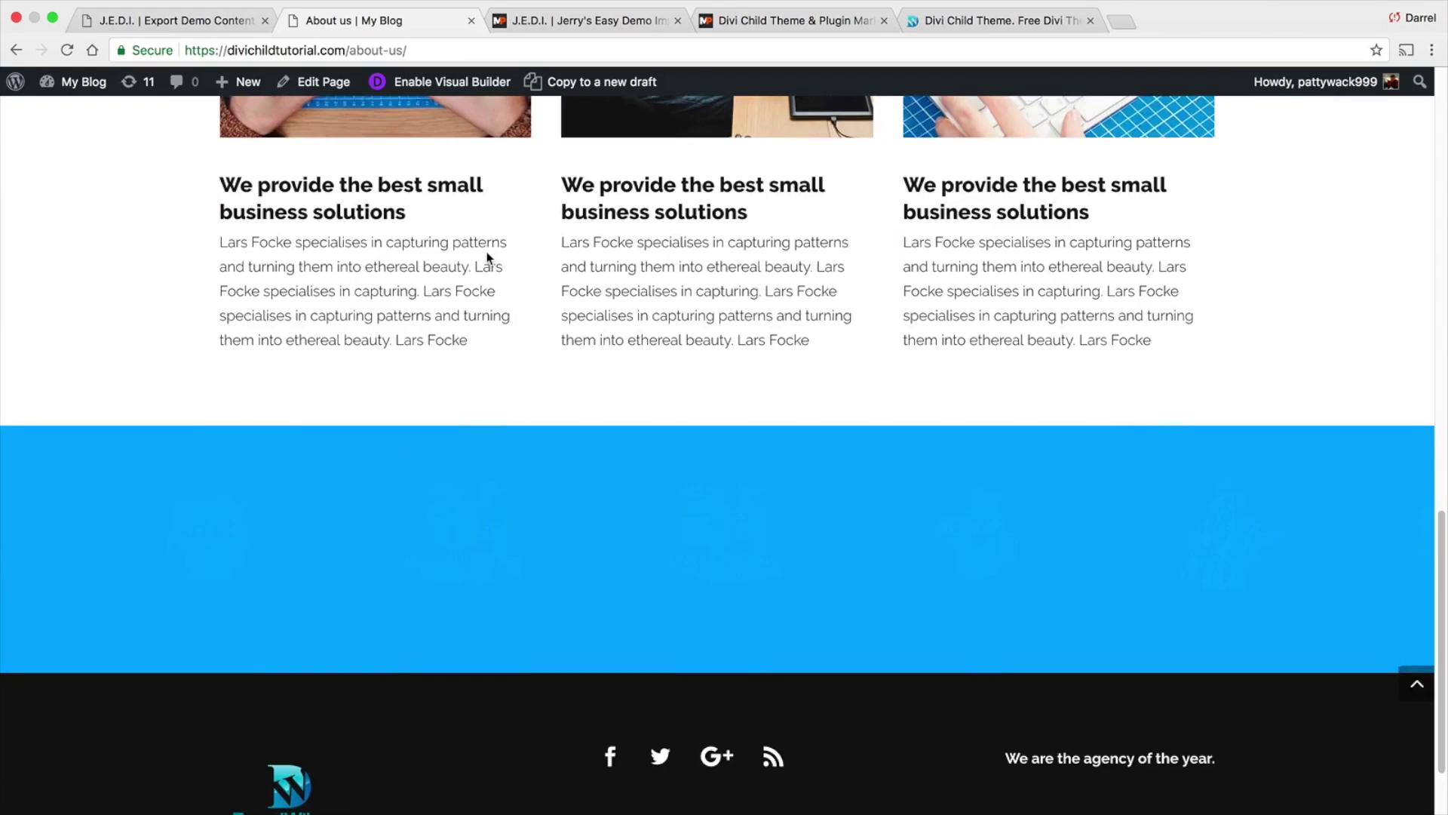
scroll(501, 272, "up", 8)
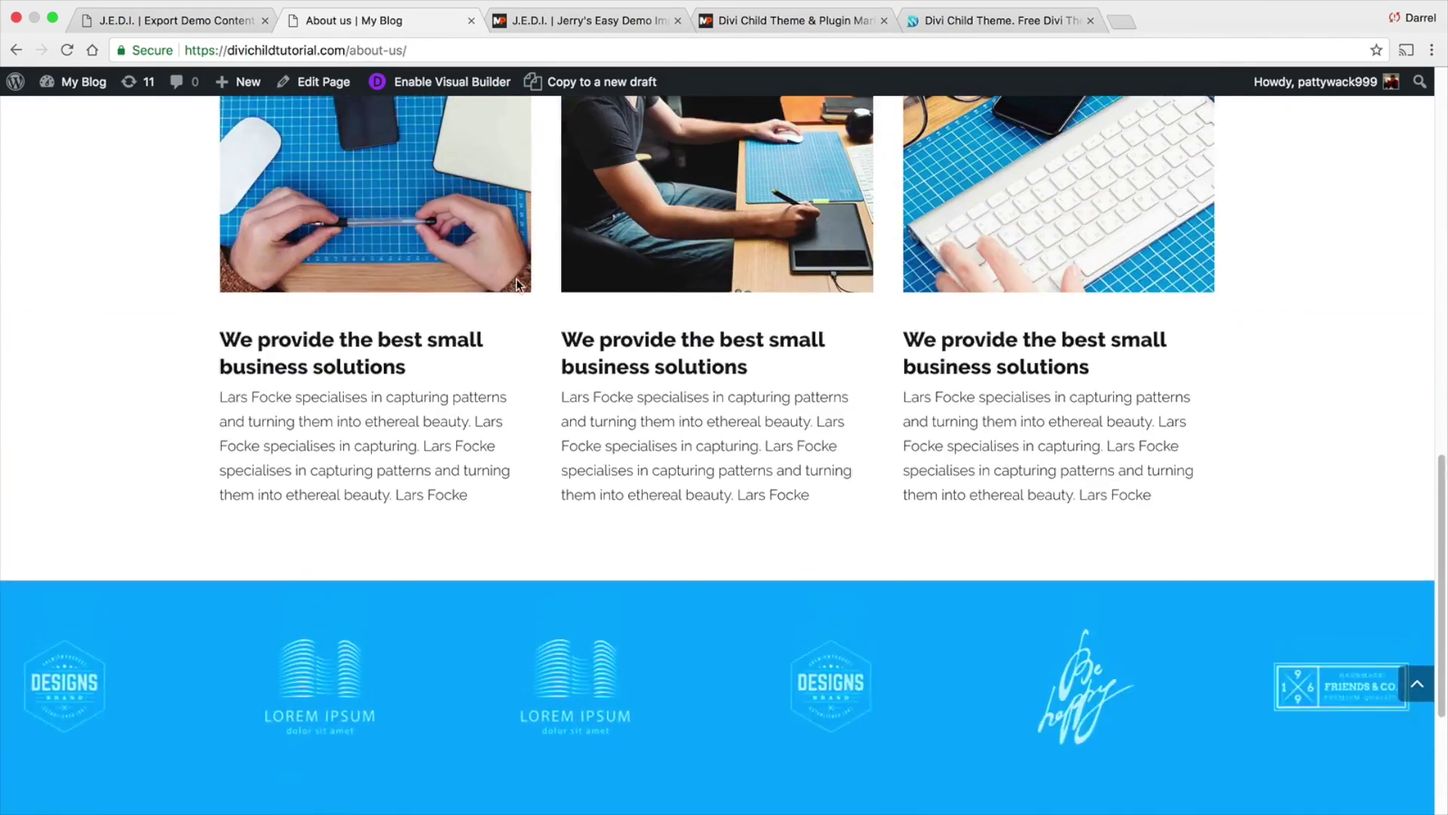
scroll(526, 291, "up", 6)
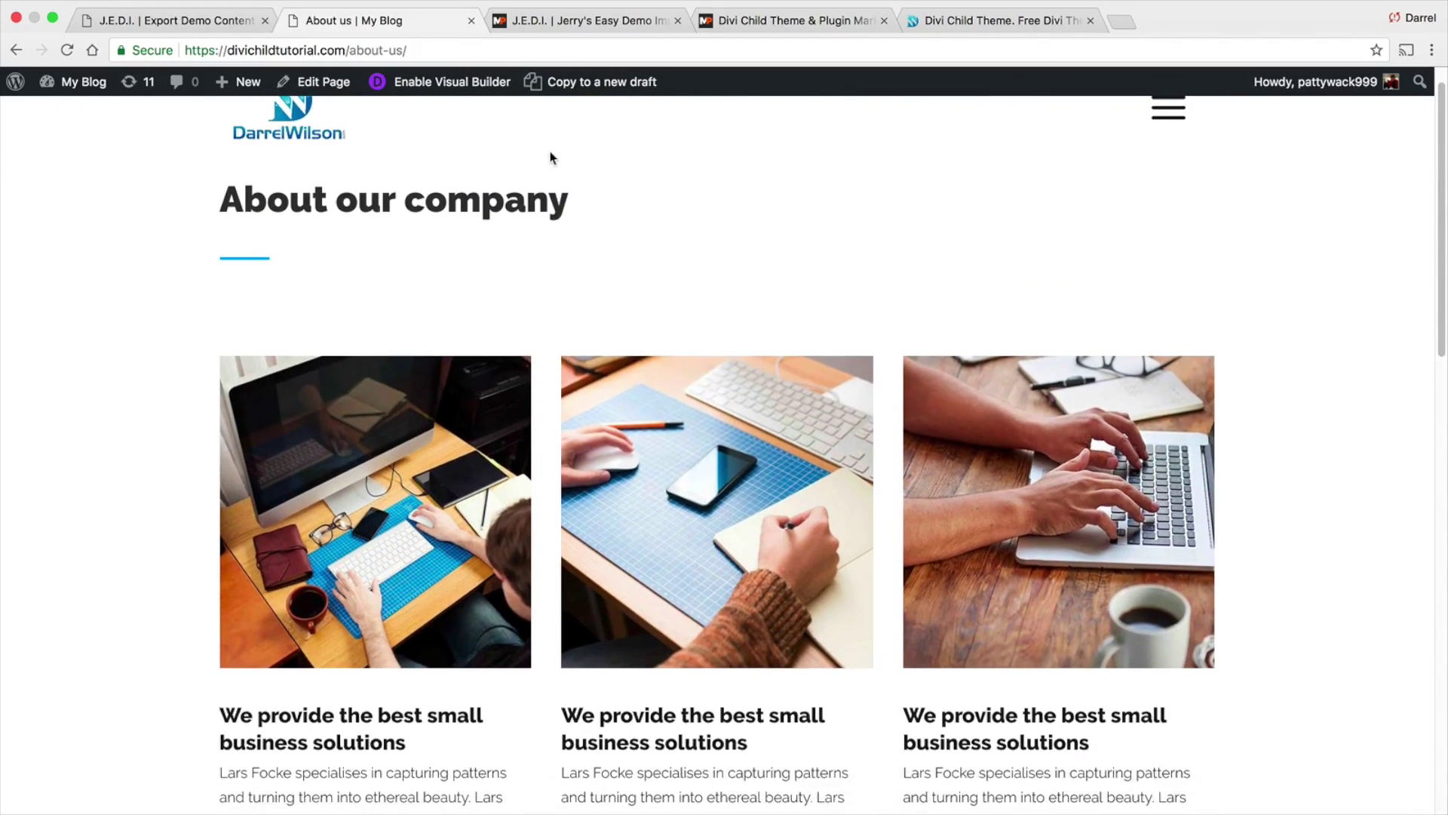
Switch to the J.E.D.I. product page and scroll to the 'Which version is right for you?' table.
left_click(570, 25)
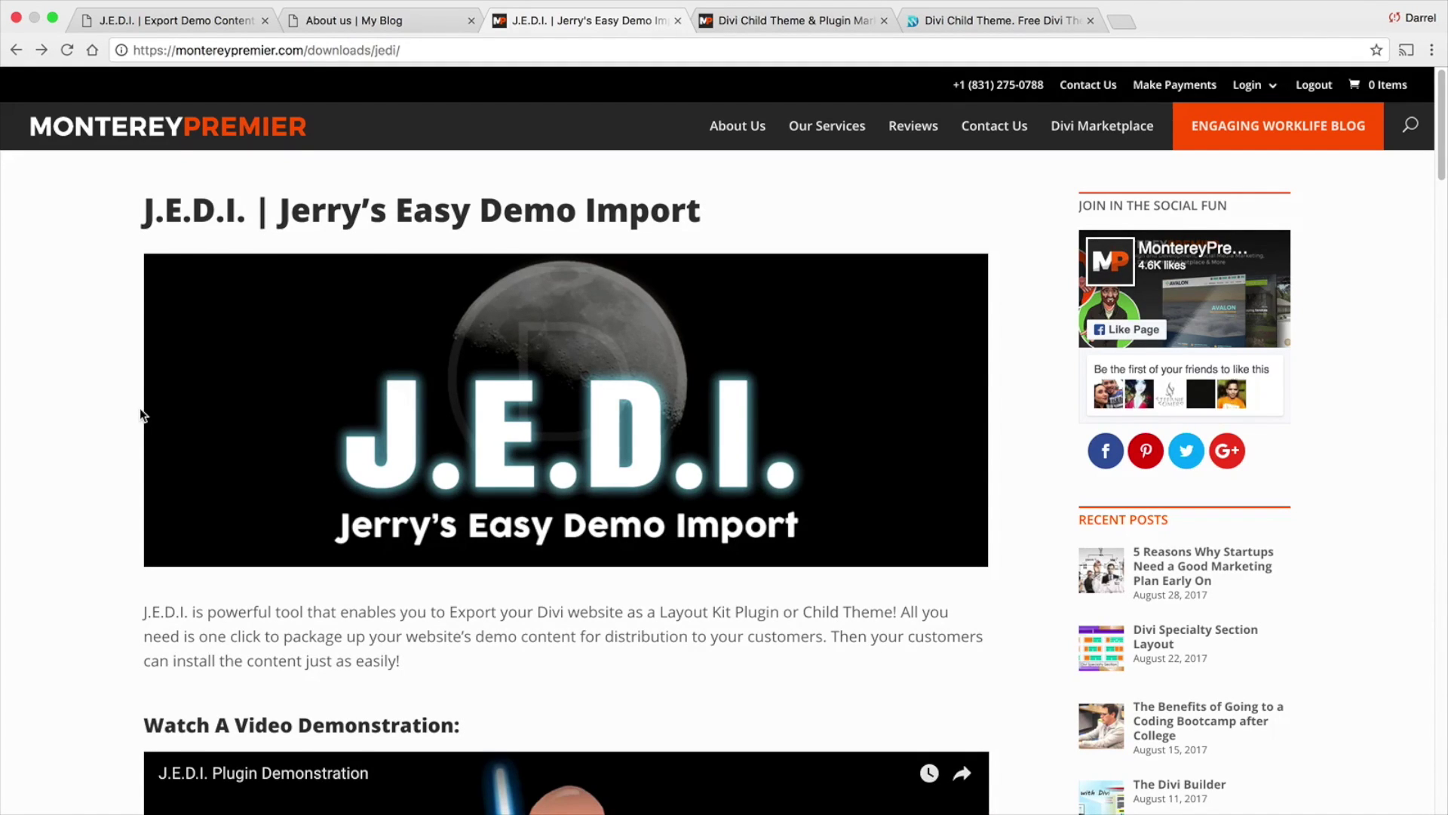
scroll(80, 510, "down", 5)
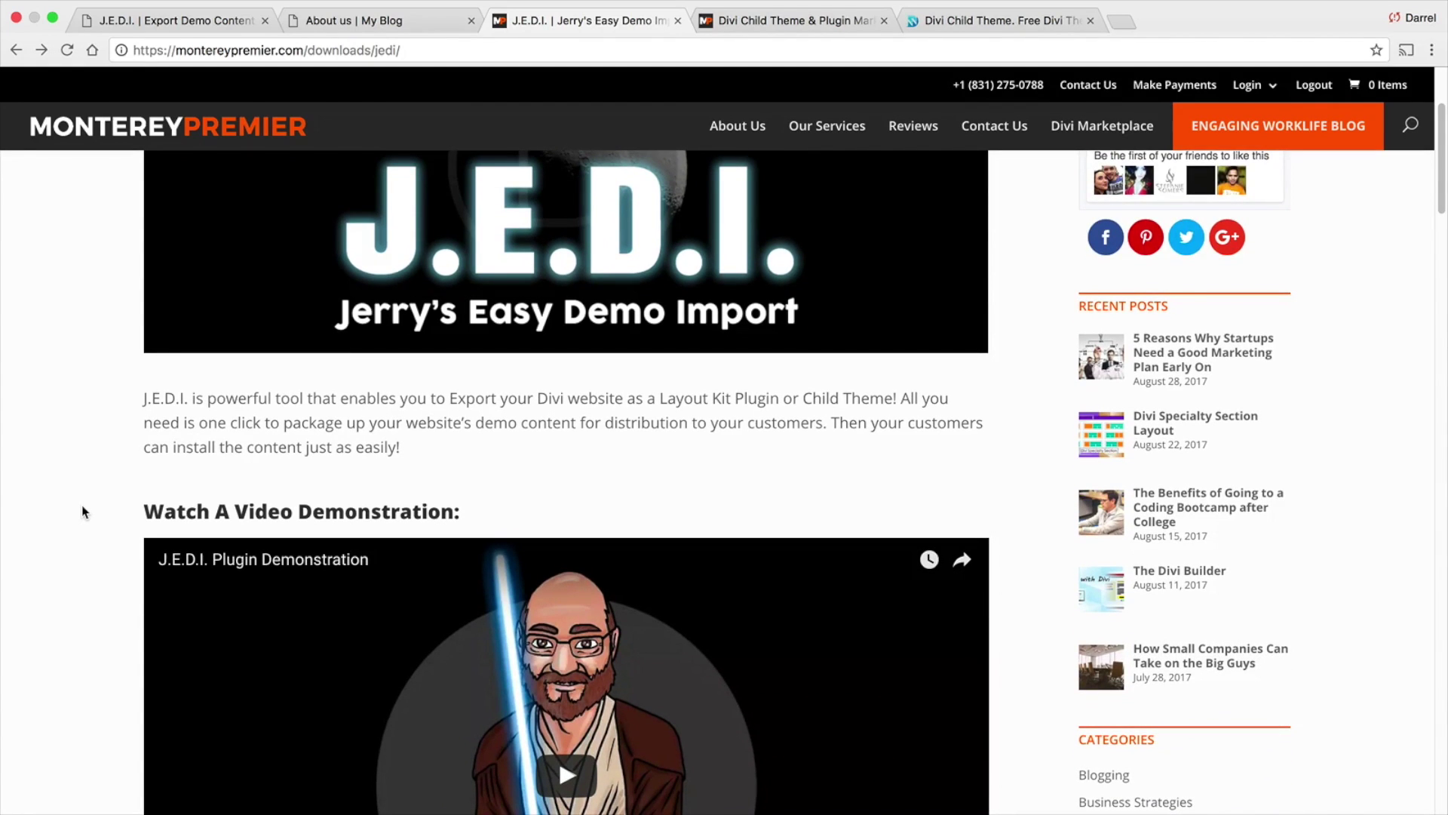
scroll(82, 491, "down", 2)
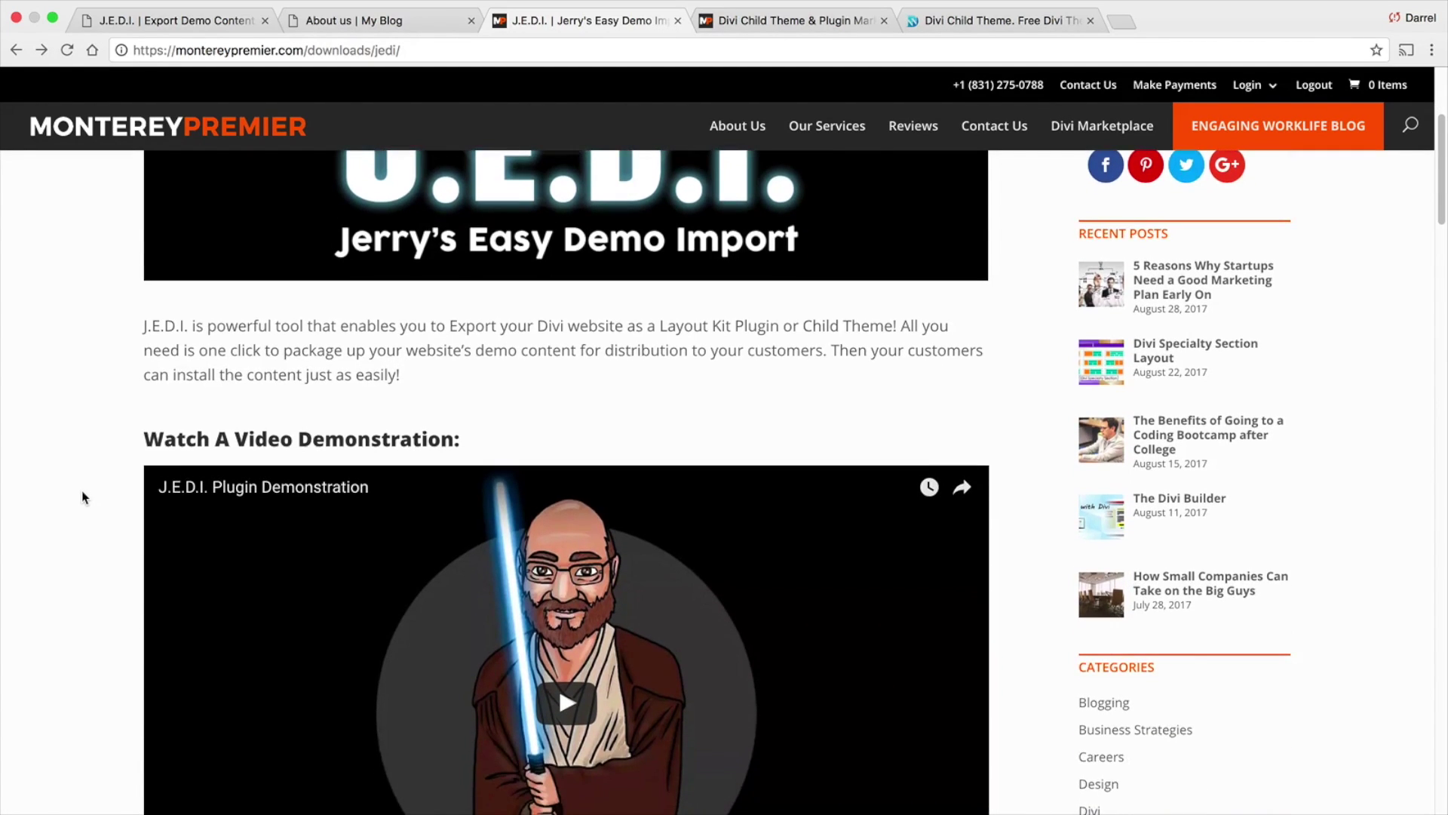
scroll(82, 487, "down", 2)
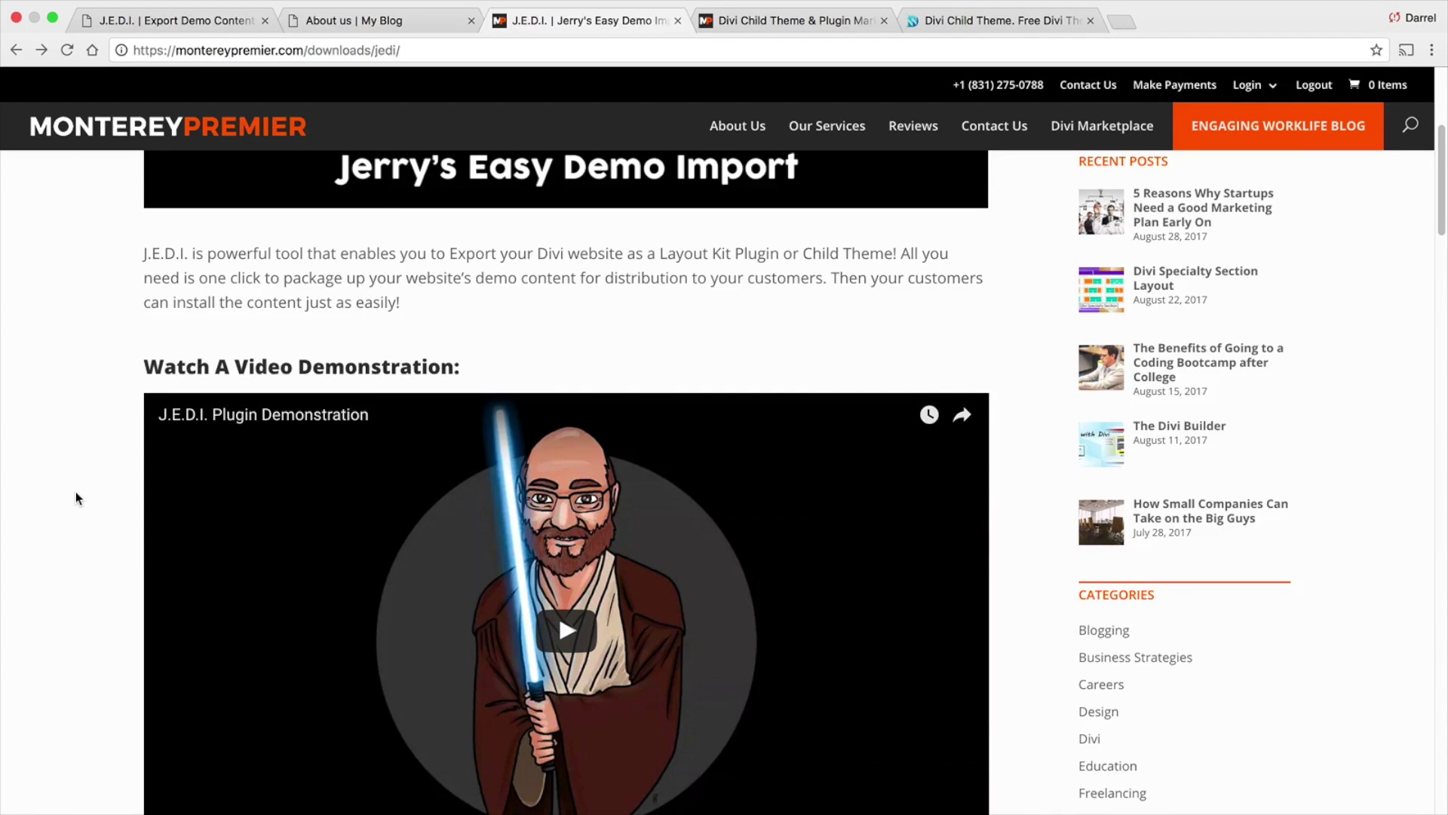
scroll(75, 491, "down", 8)
scroll(75, 491, "down", 5)
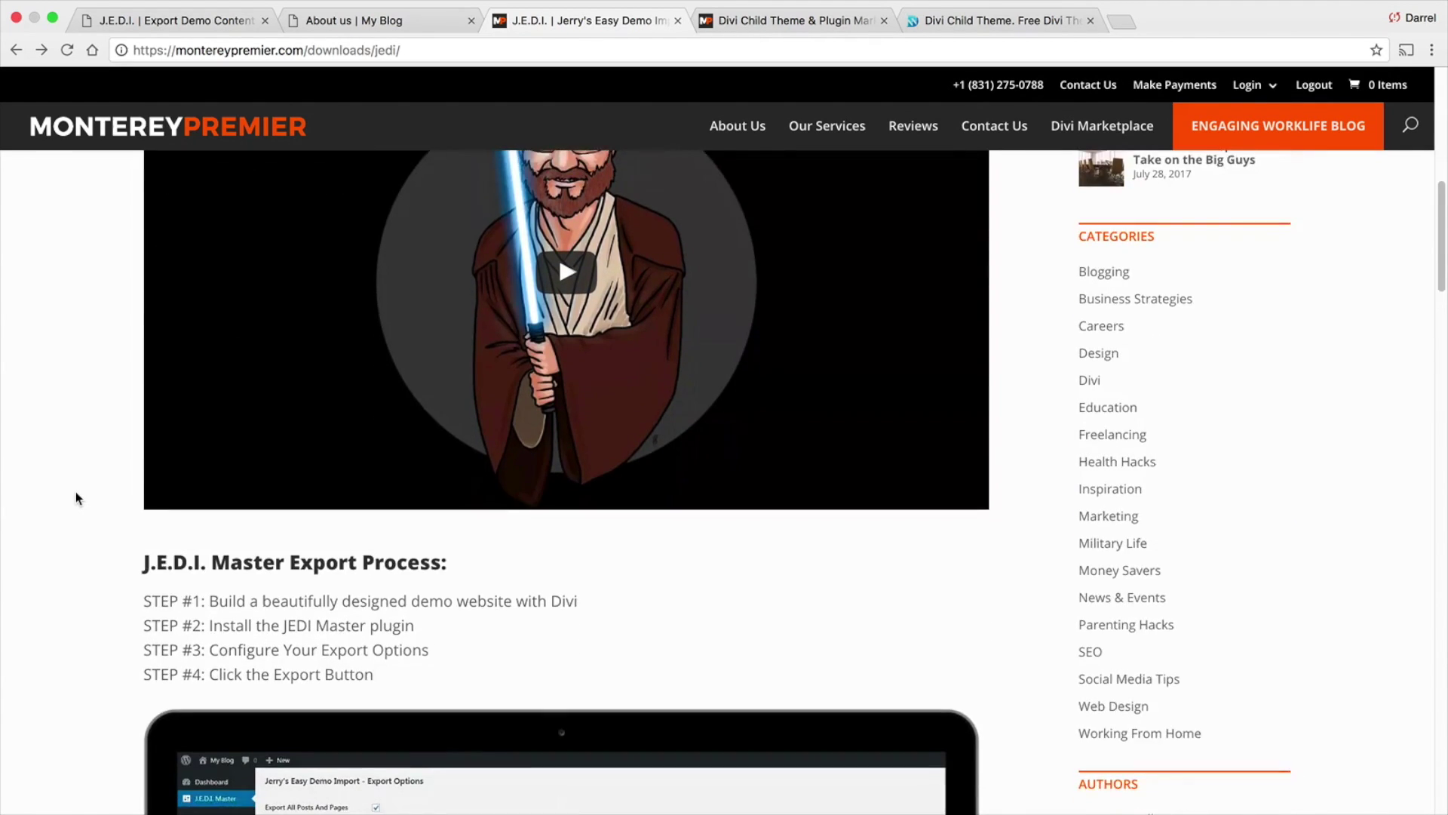
scroll(76, 491, "down", 7)
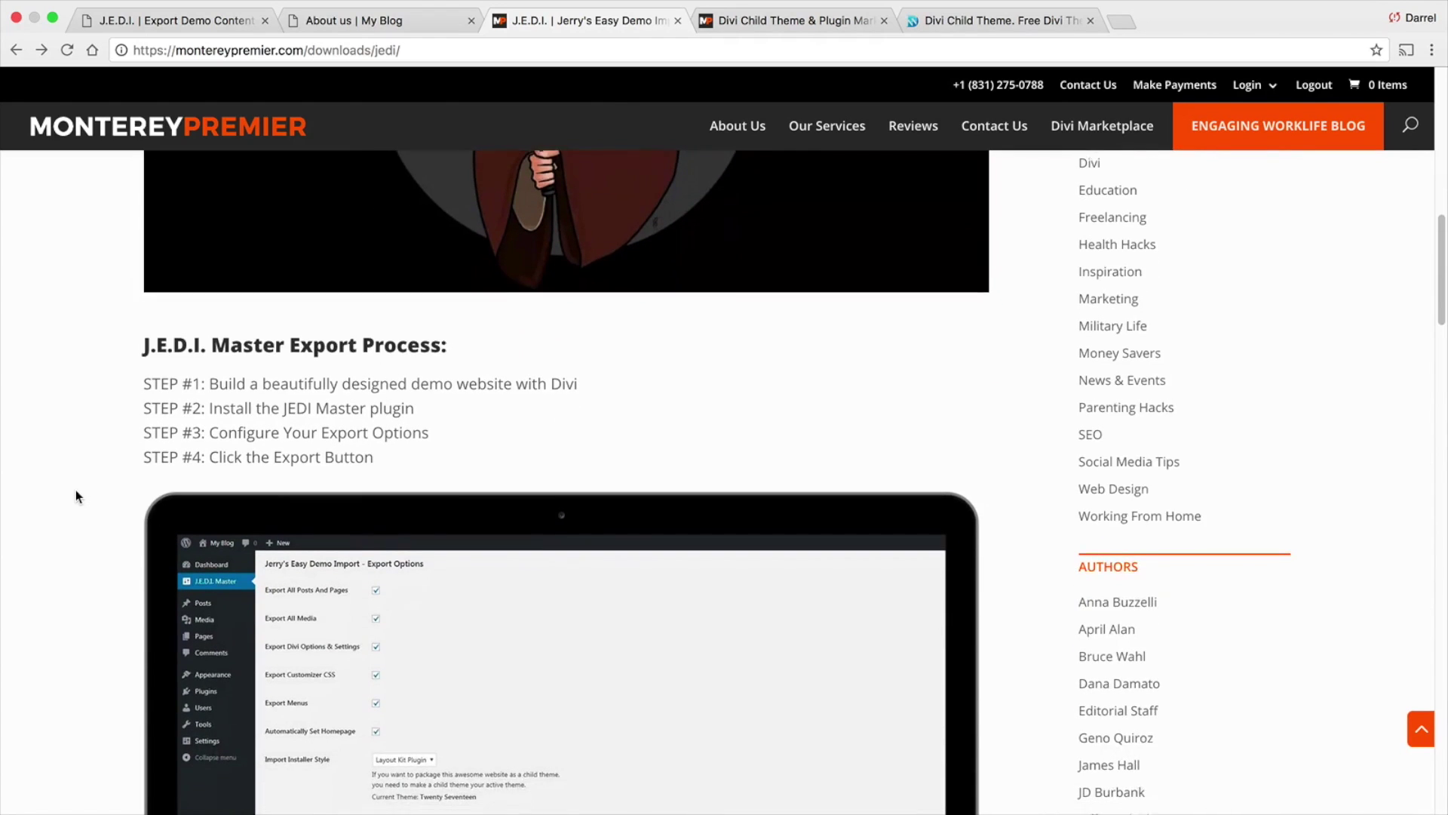
scroll(75, 490, "down", 8)
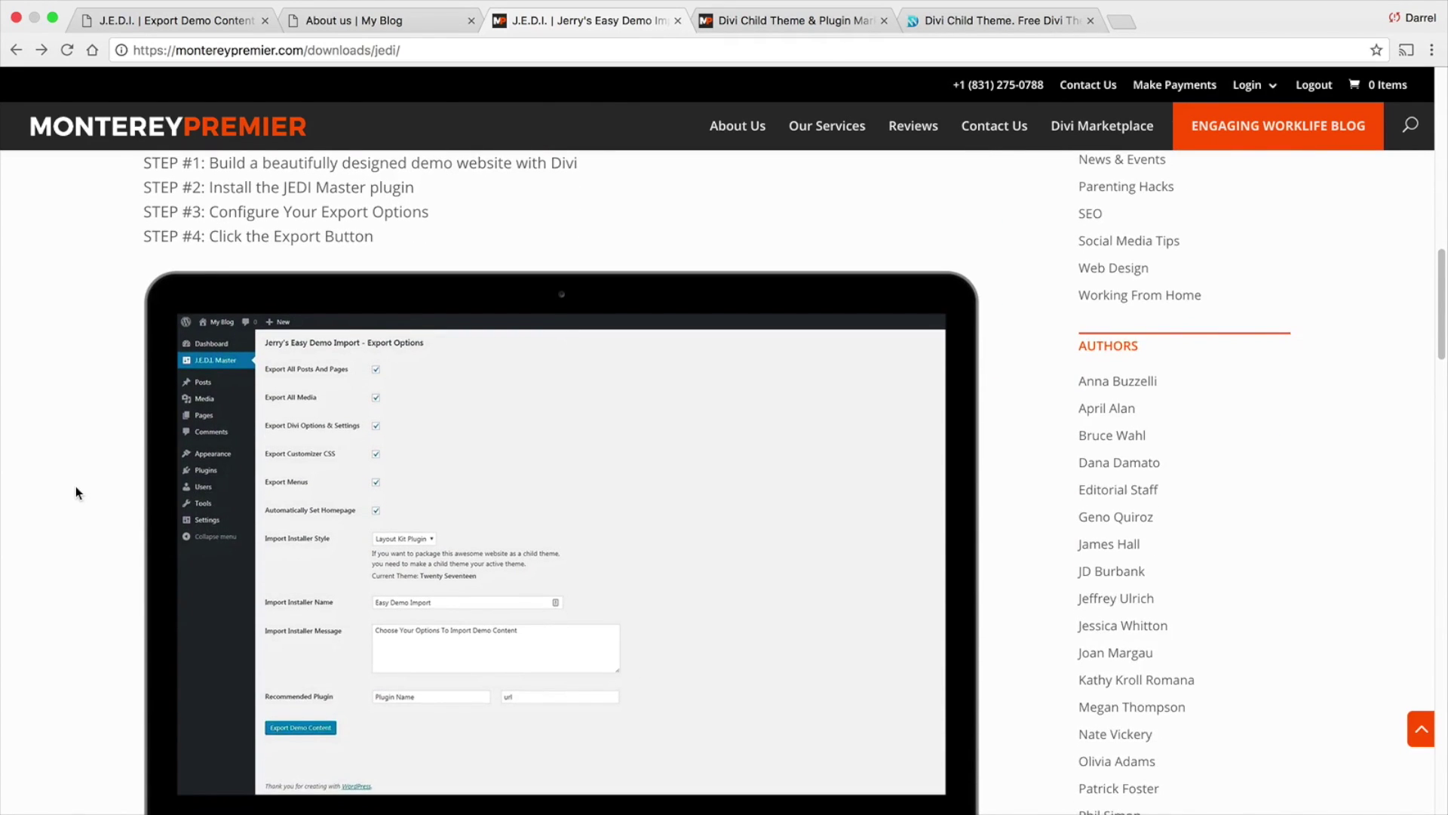
scroll(75, 497, "down", 1)
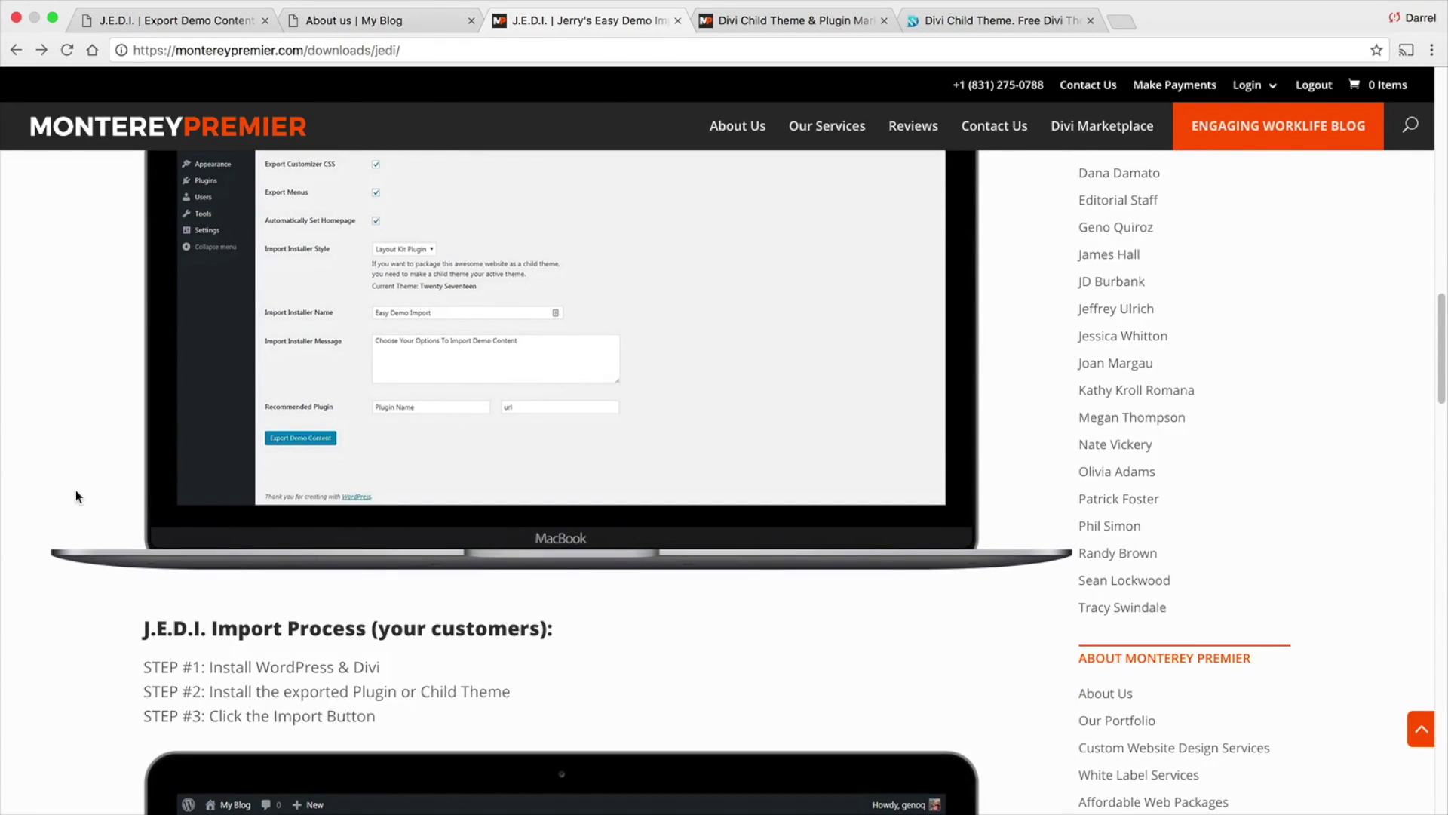
scroll(74, 479, "down", 20)
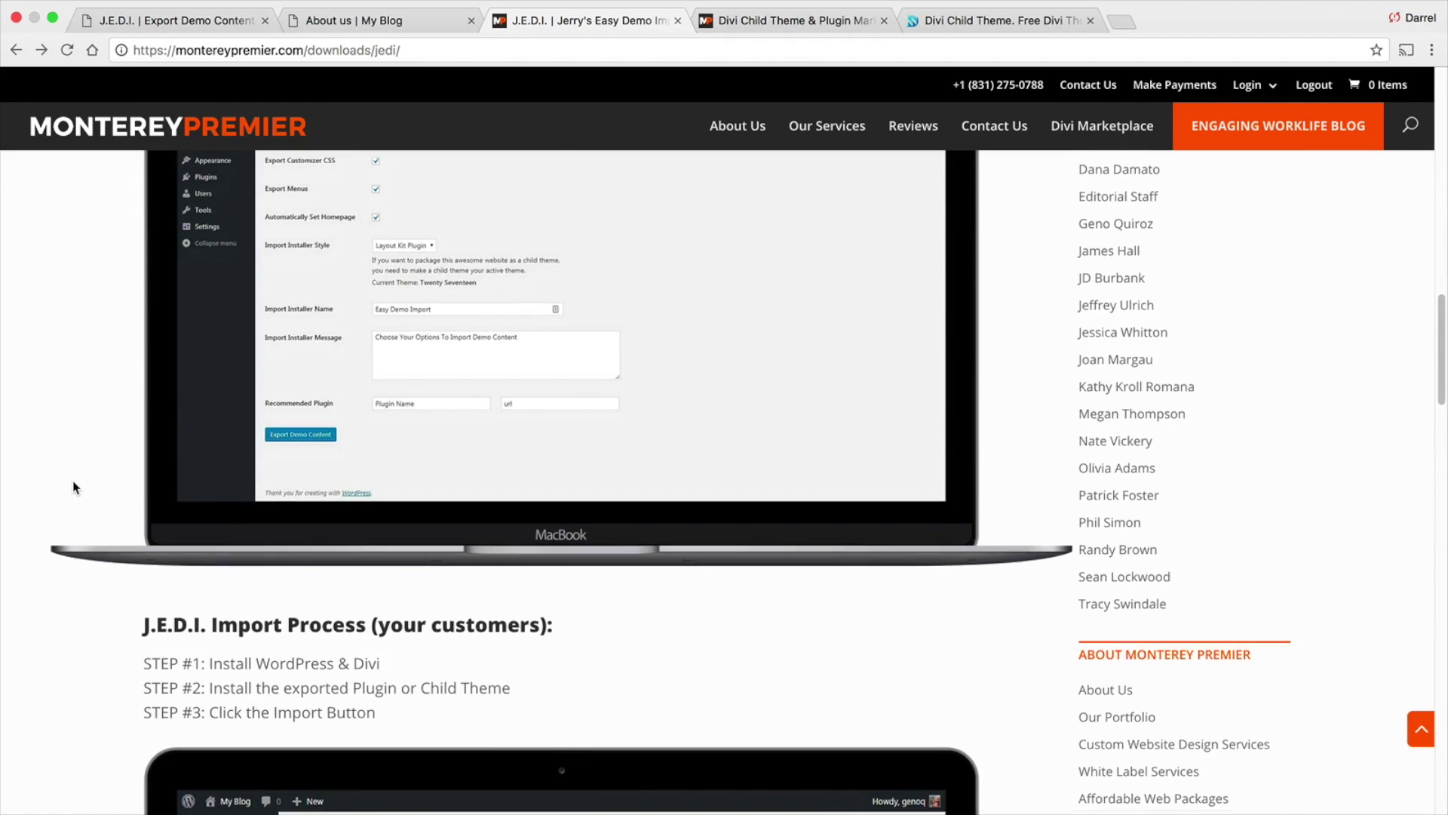
scroll(73, 486, "down", 7)
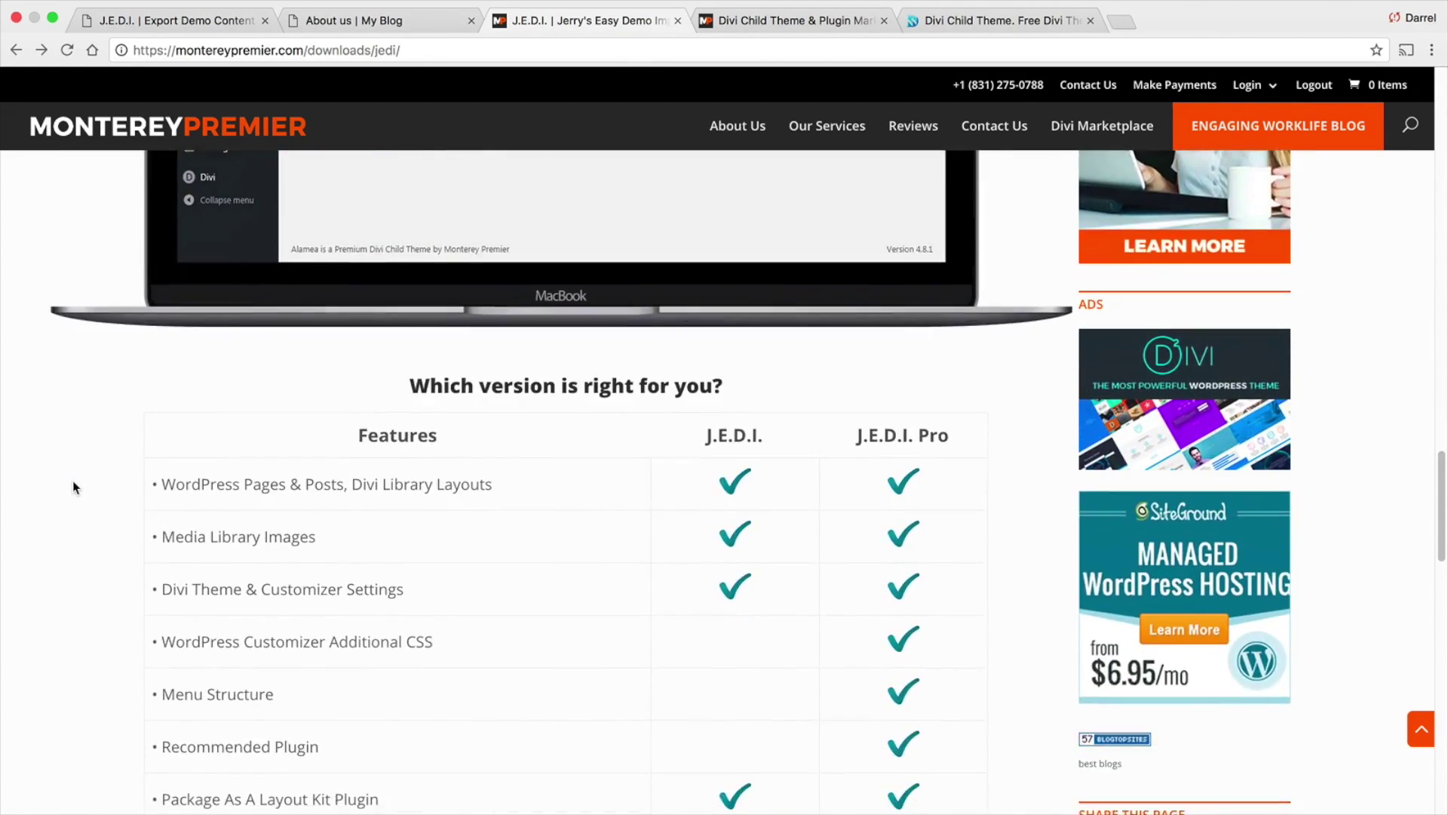
scroll(73, 486, "up", 2)
scroll(73, 486, "down", 2)
scroll(73, 487, "down", 7)
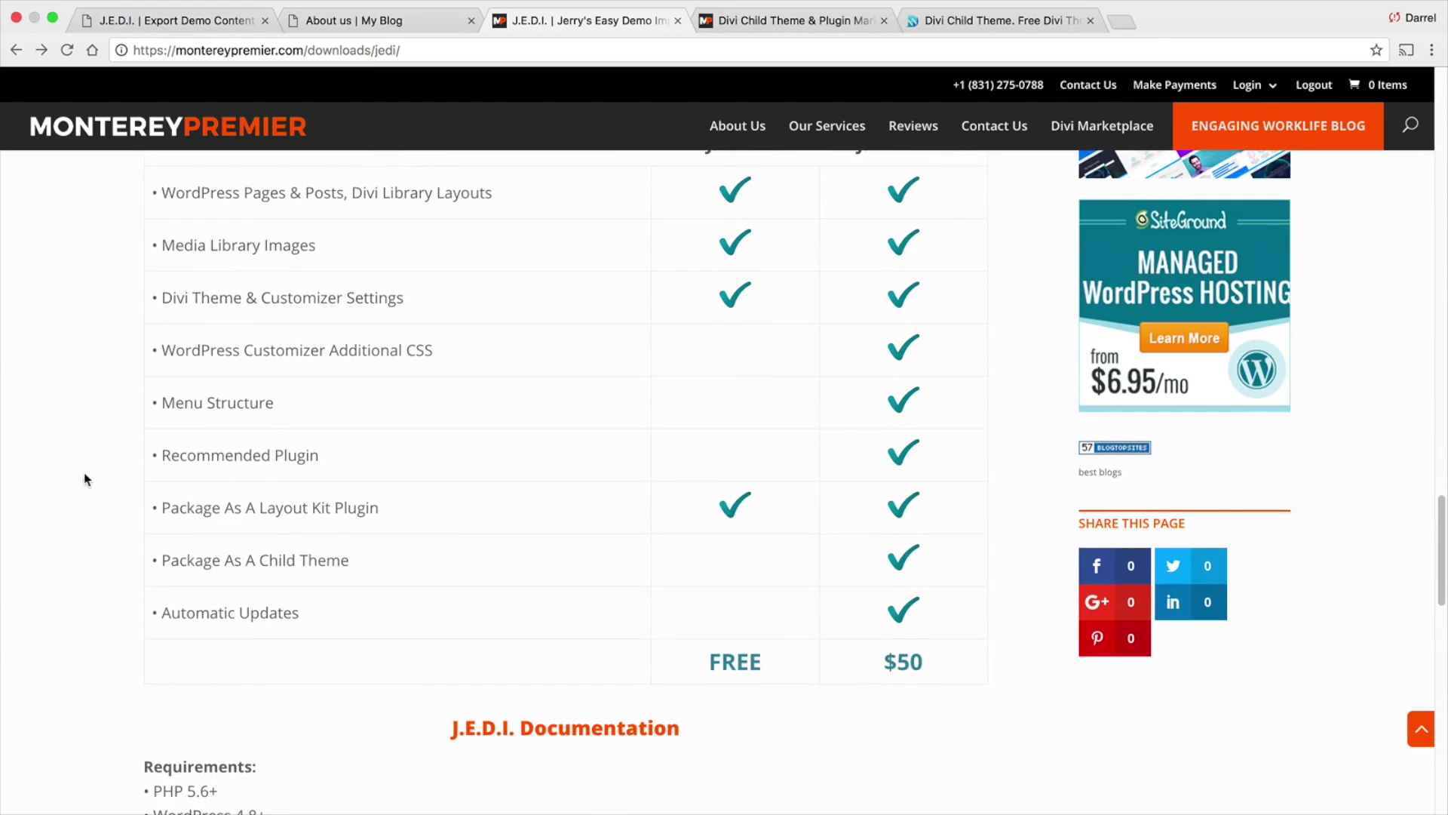
scroll(84, 478, "up", 2)
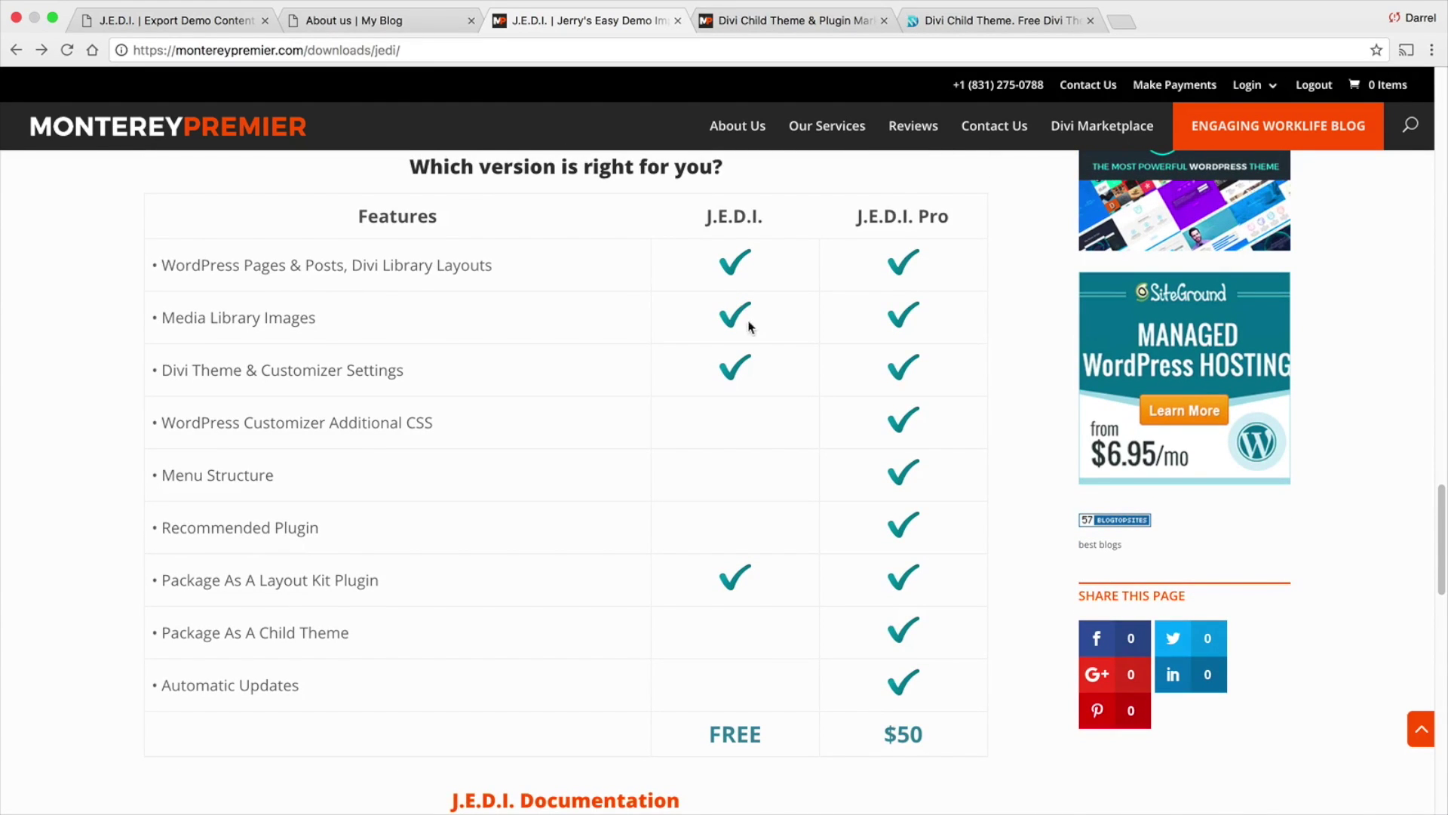
Highlight the Media Library Images, Divi Theme & Customizer Settings and Layout Kit Plugin rows.
left_click_drag(319, 321, 195, 322)
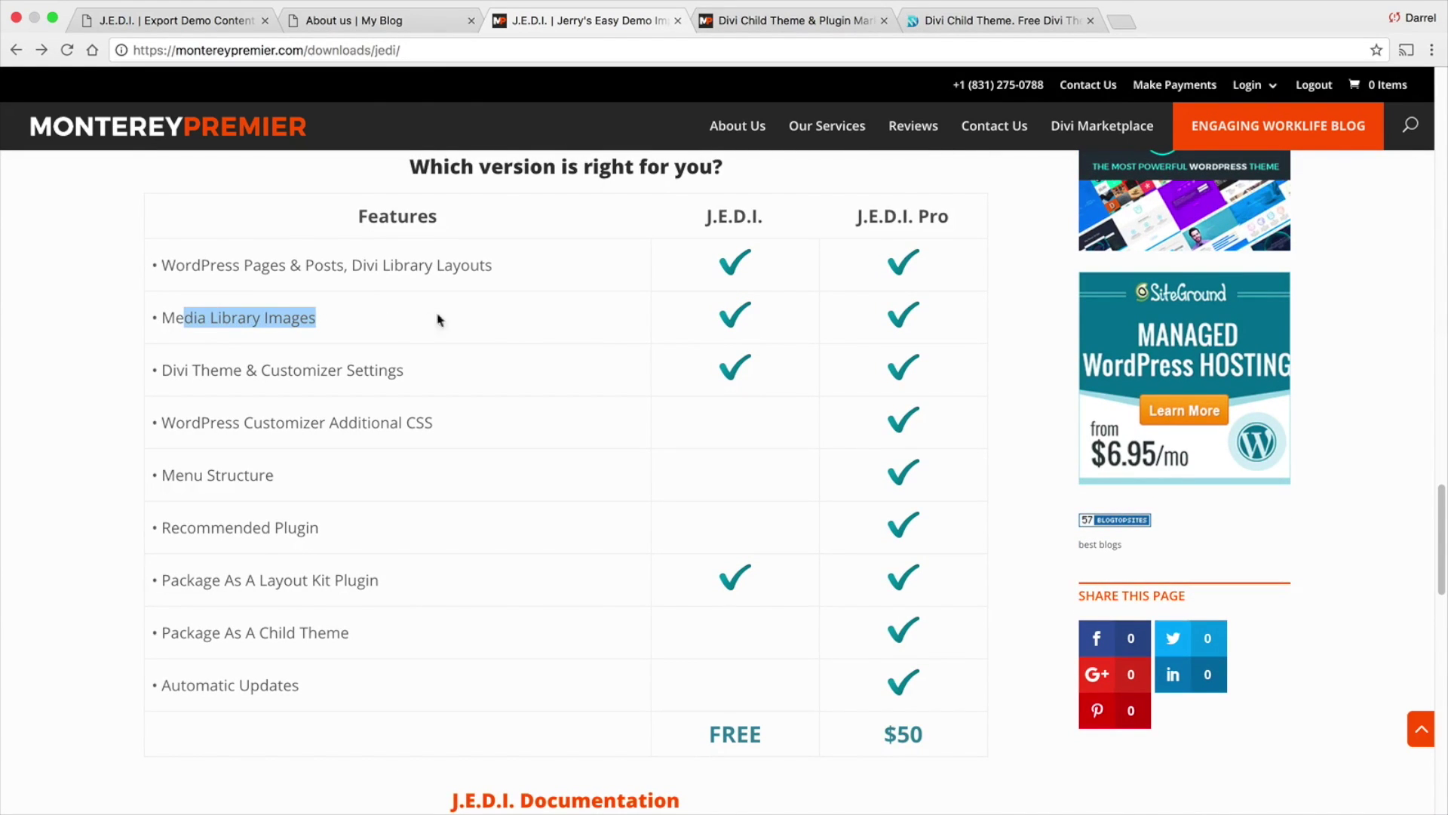
left_click_drag(405, 371, 208, 375)
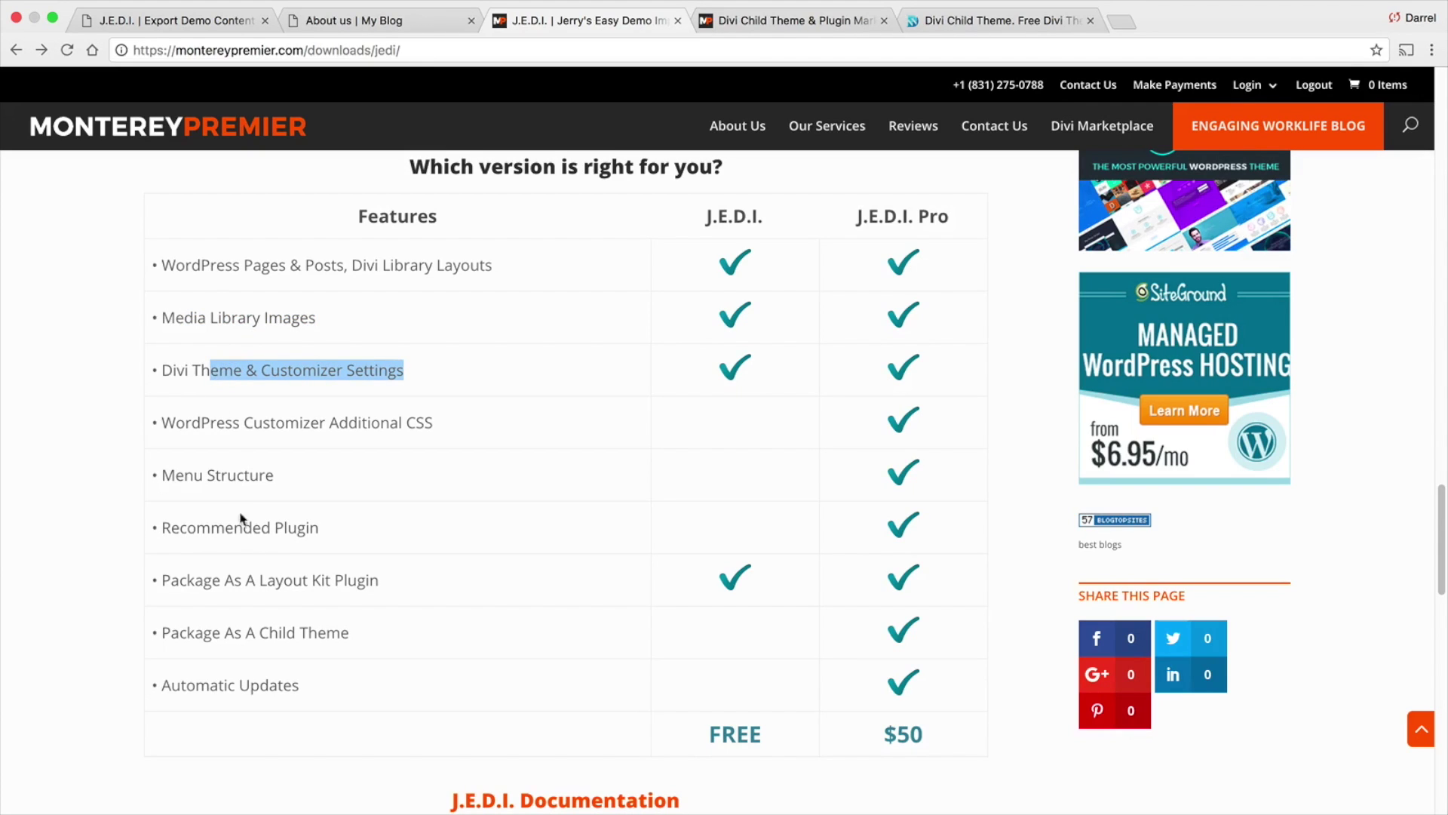
left_click_drag(380, 582, 180, 591)
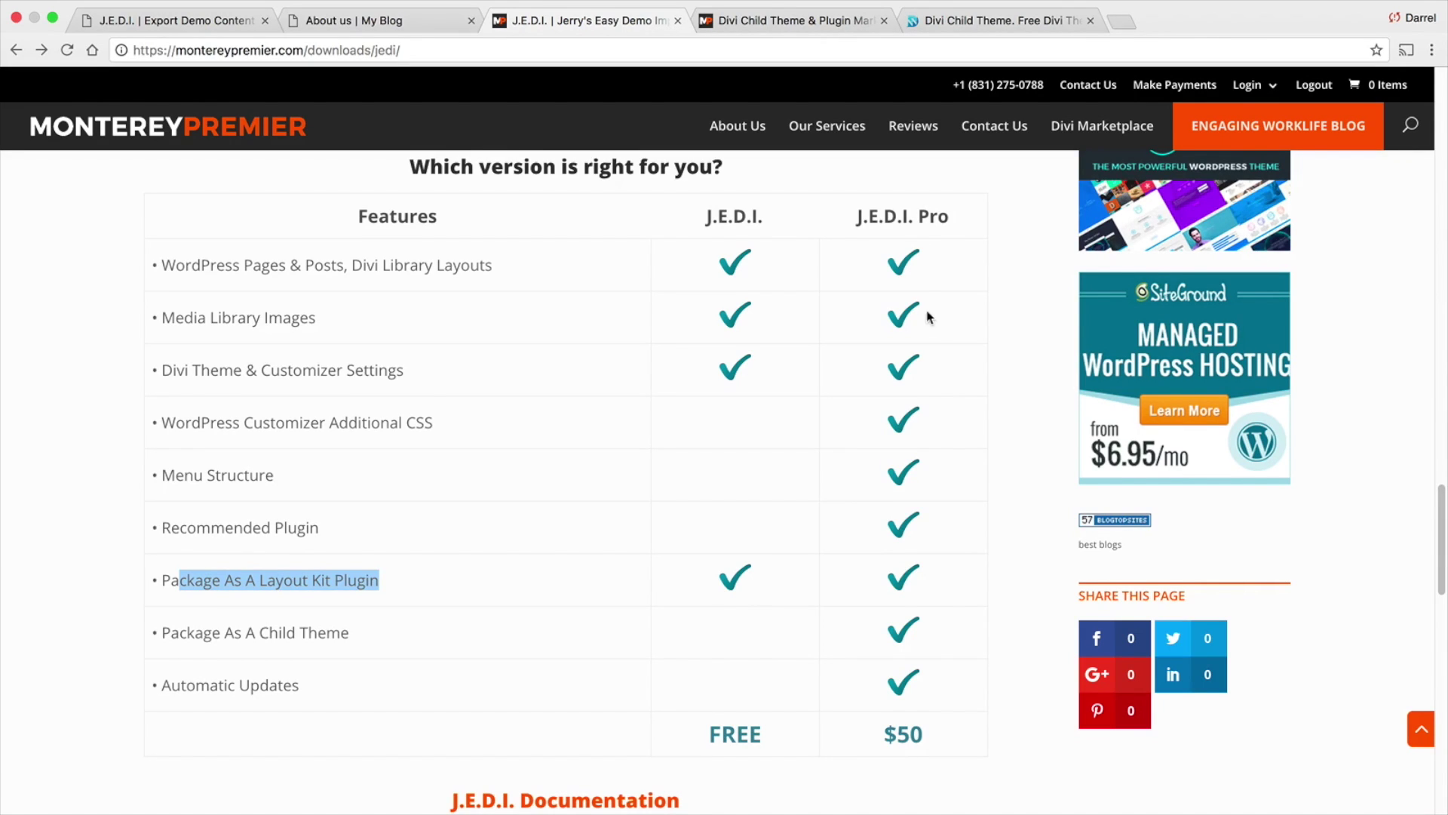
Highlight the requirements: PHP 5.6+, WordPress 4.8+ and Divi Theme 3.0.65+.
scroll(822, 494, "down", 3)
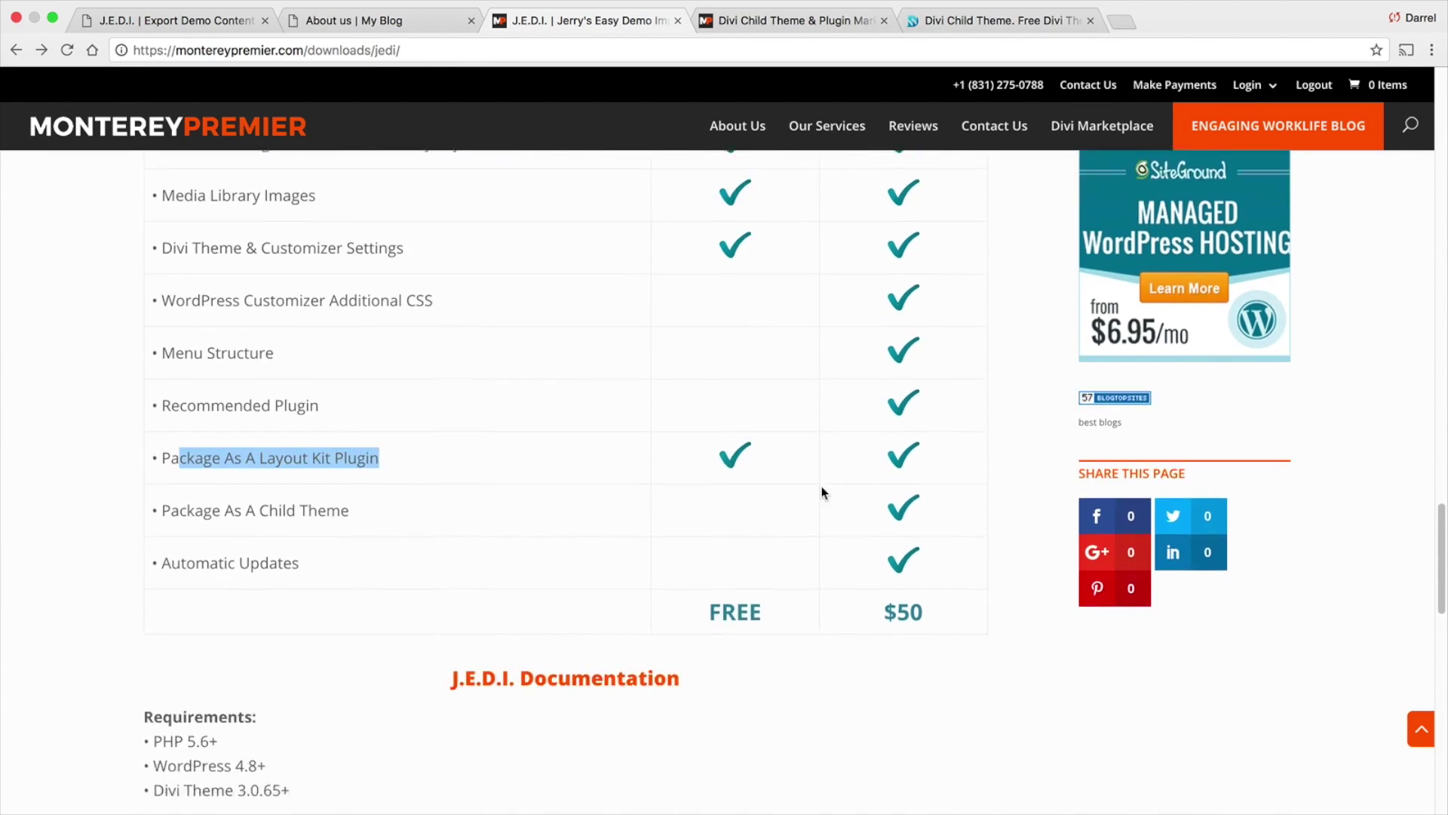
left_click_drag(221, 648, 163, 647)
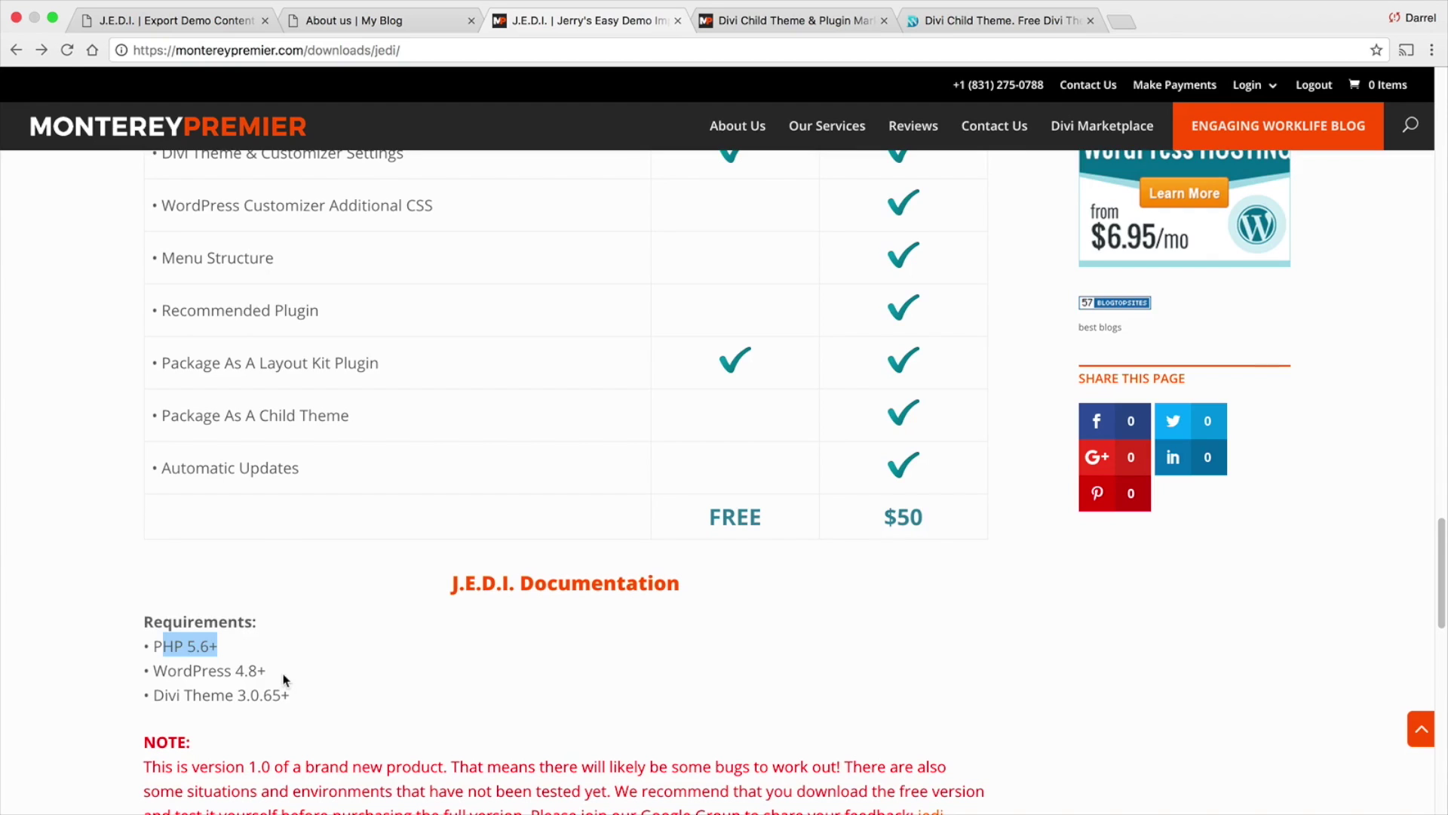
left_click_drag(267, 671, 171, 673)
left_click_drag(294, 698, 187, 697)
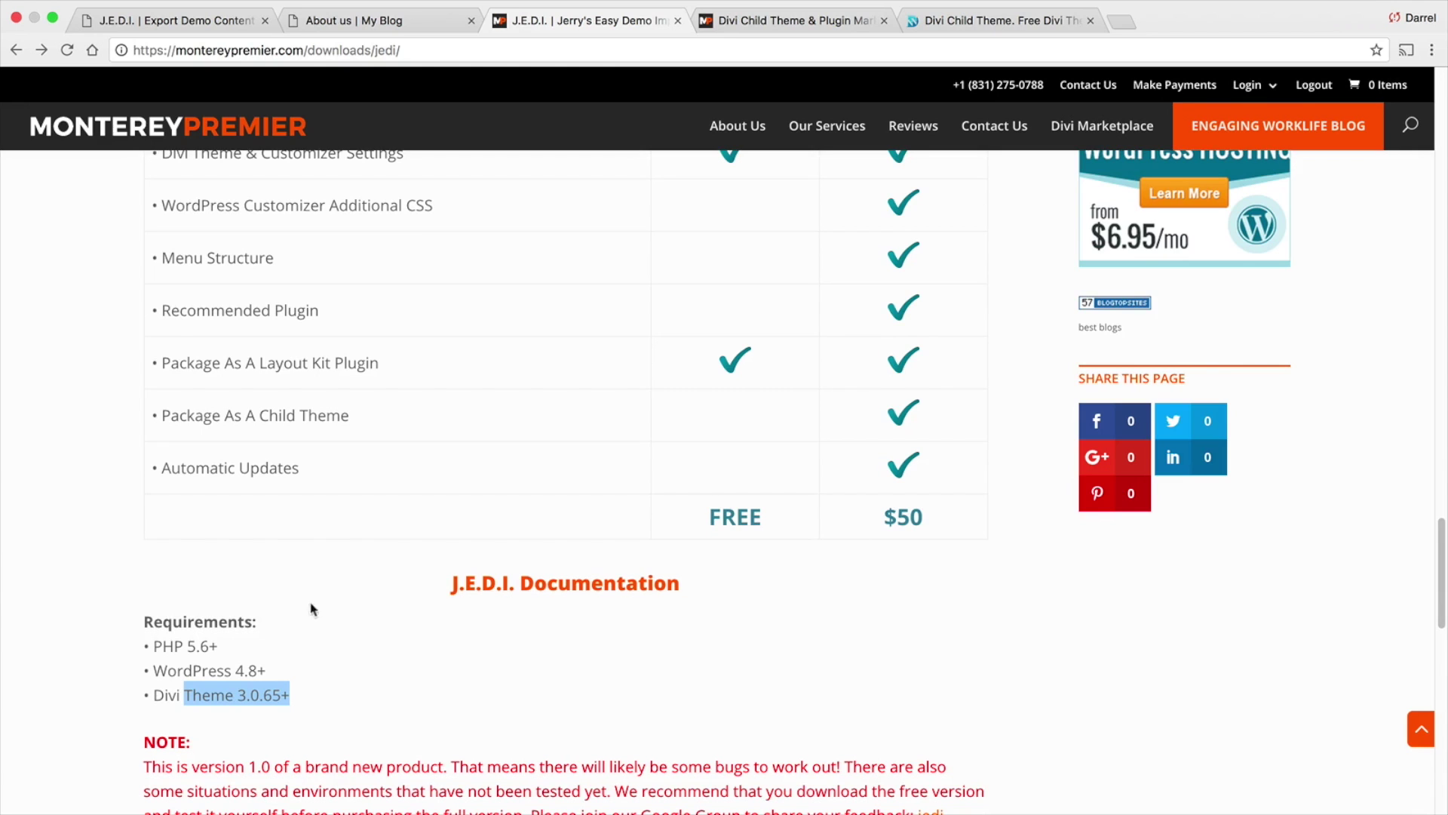
Browse the Divi layouts sale page listing seven layouts marked down from $25.00 to $19.99.
left_click(979, 23)
scroll(1047, 305, "down", 2)
scroll(1048, 298, "down", 6)
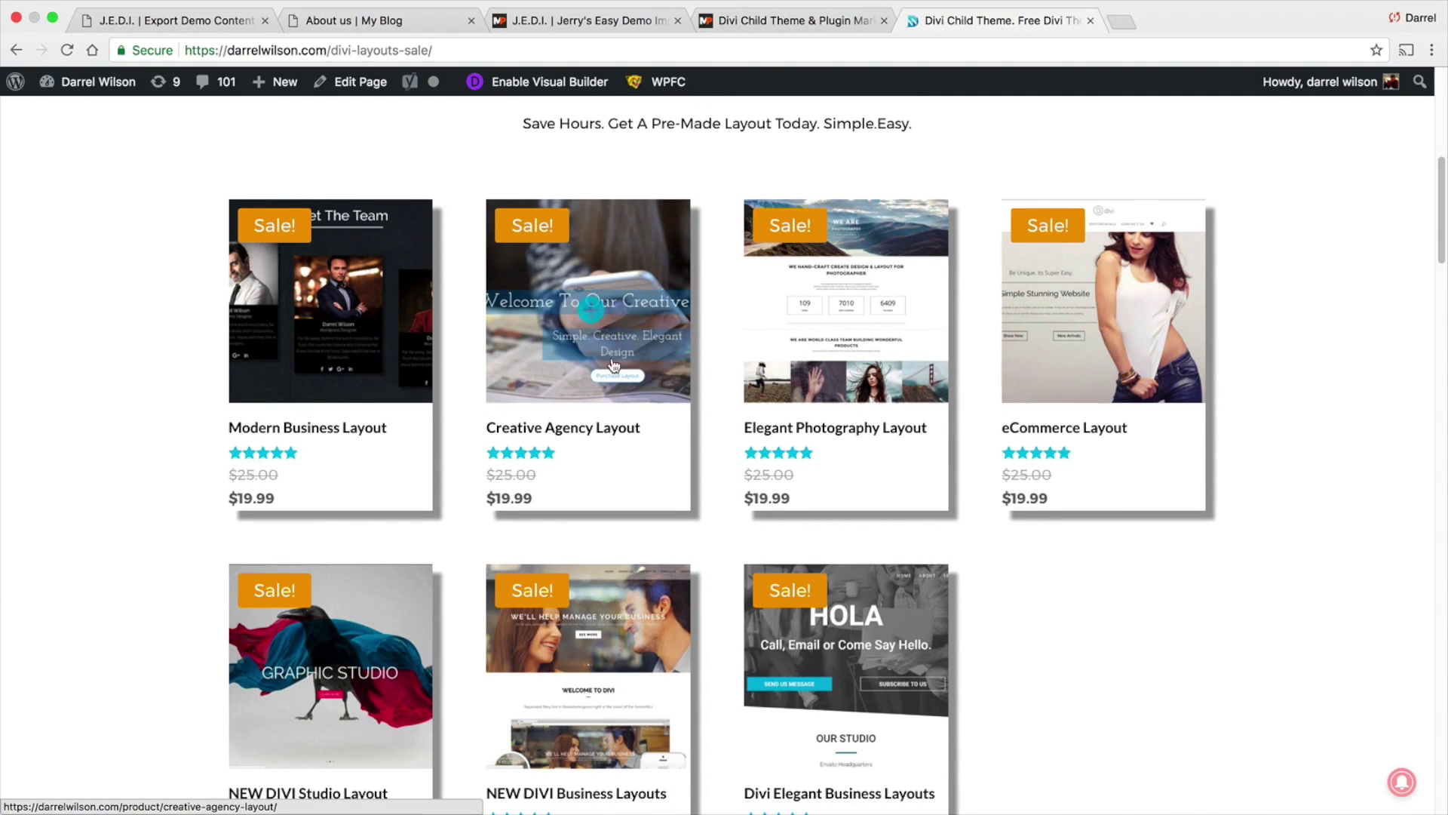
scroll(72, 335, "down", 1)
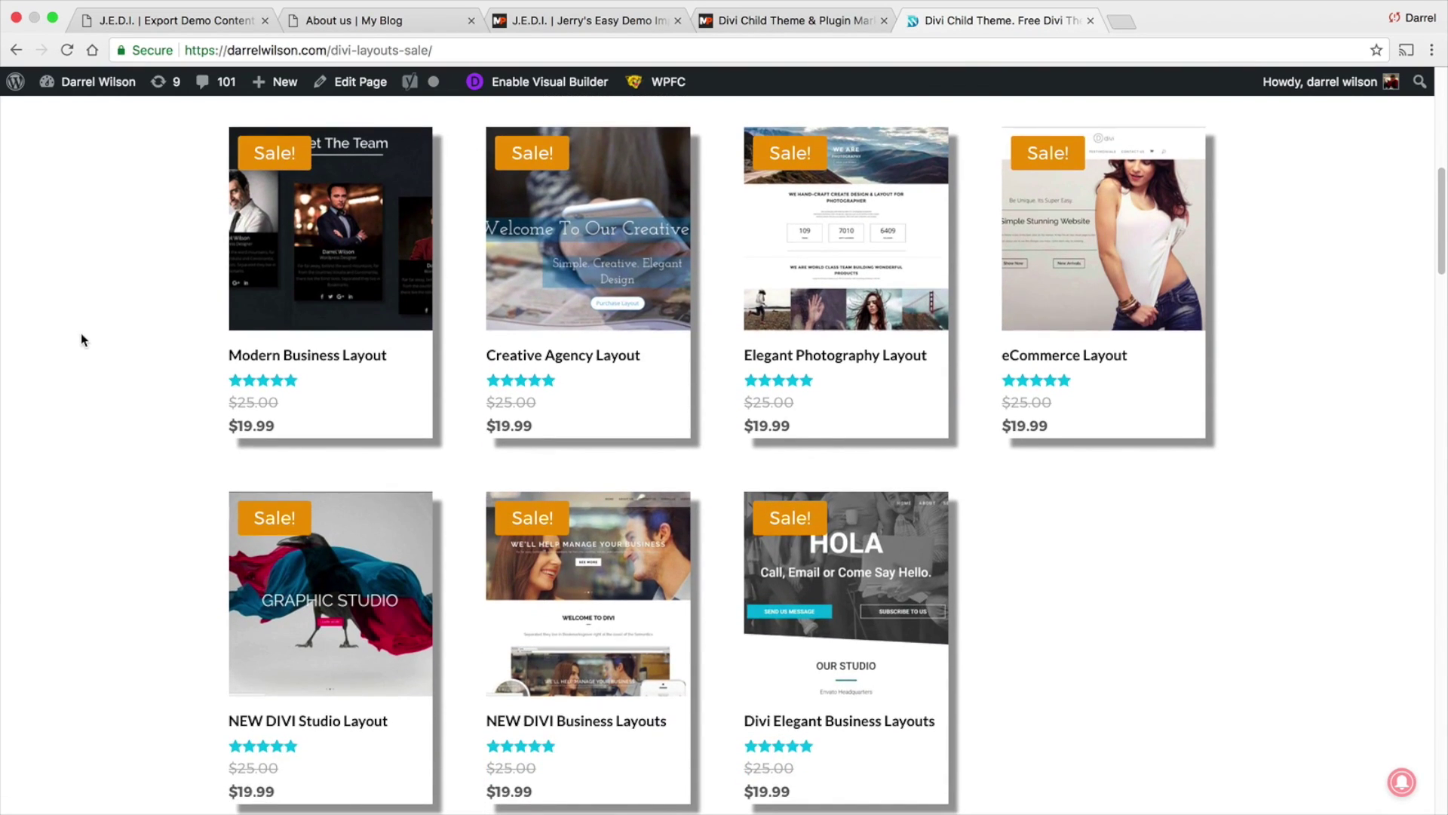
scroll(108, 333, "down", 1)
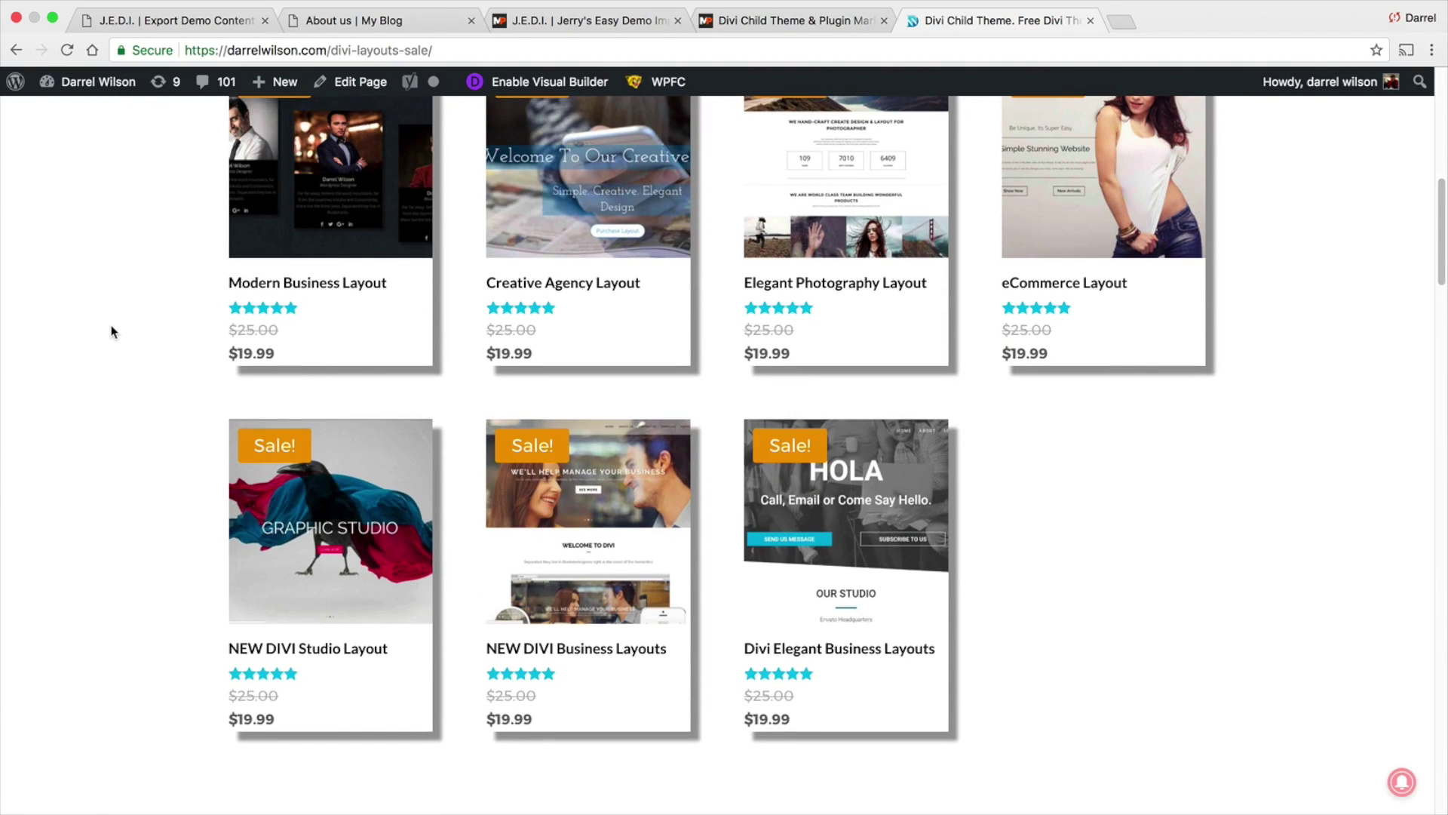
scroll(223, 483, "up", 1)
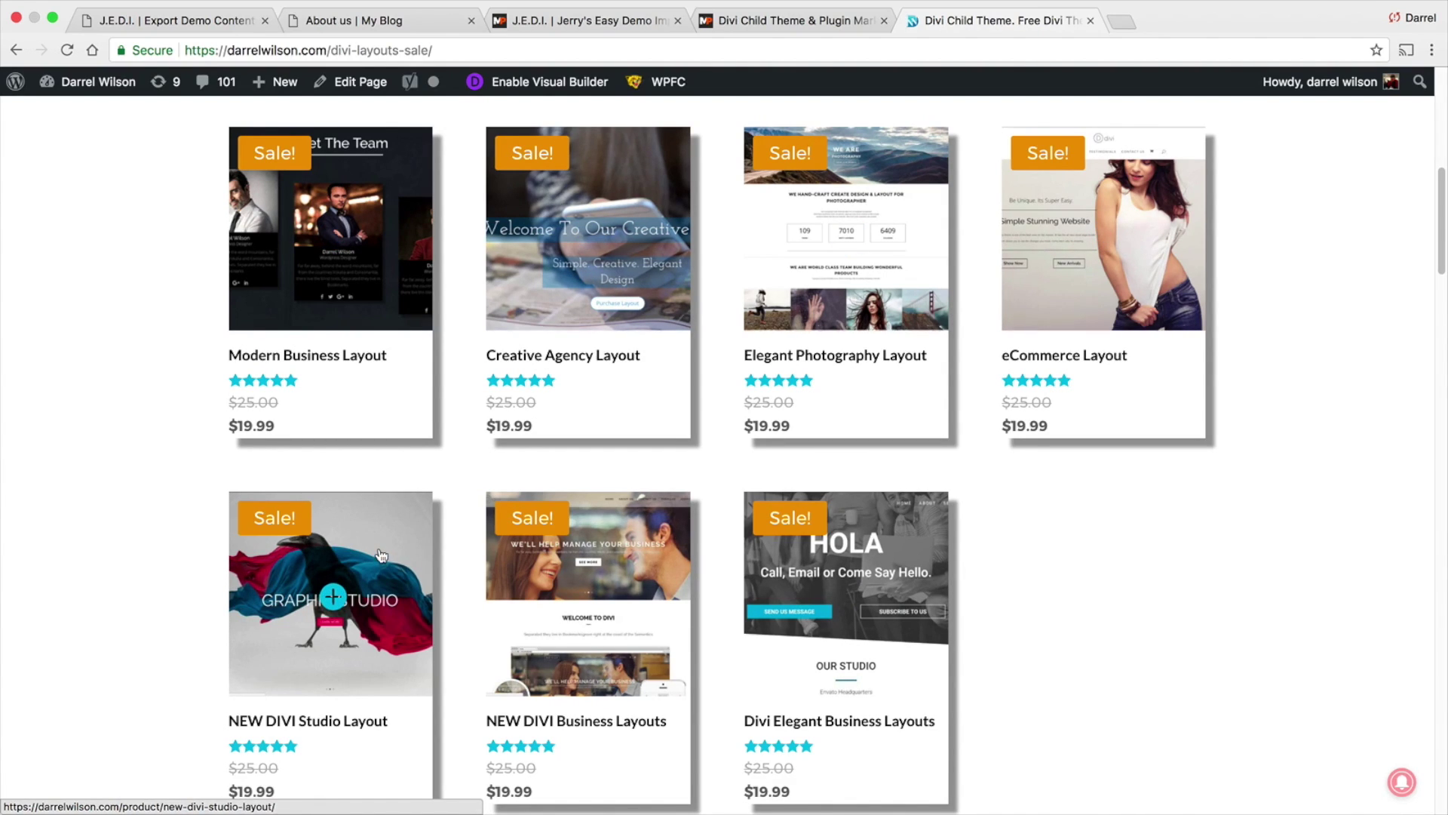
Browse Monterey Premier's Multiple Page Child Themes grid ($35.00–$175.00) down past Bizz, Bruno and Cafe.
left_click(744, 26)
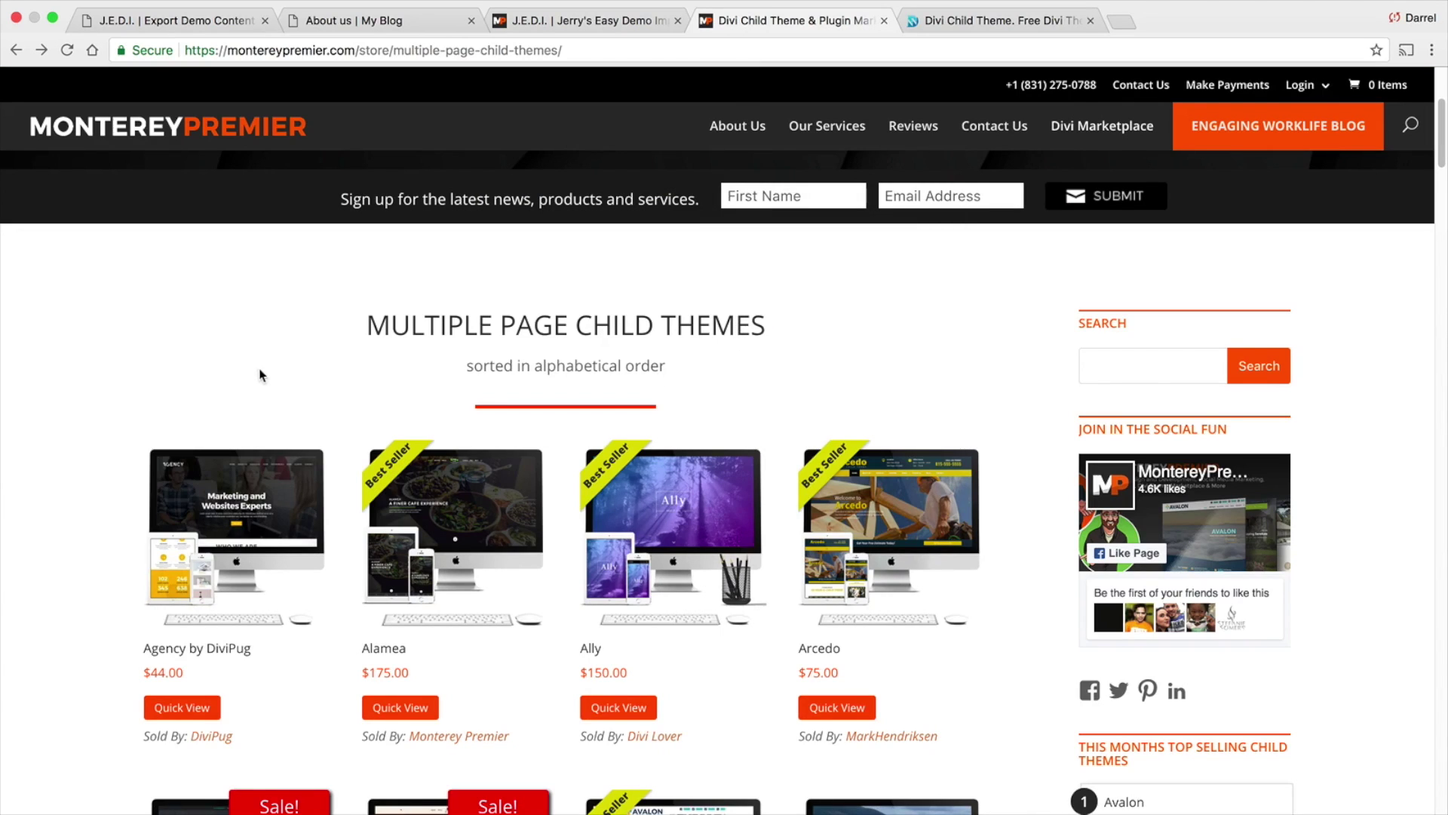
scroll(204, 320, "down", 5)
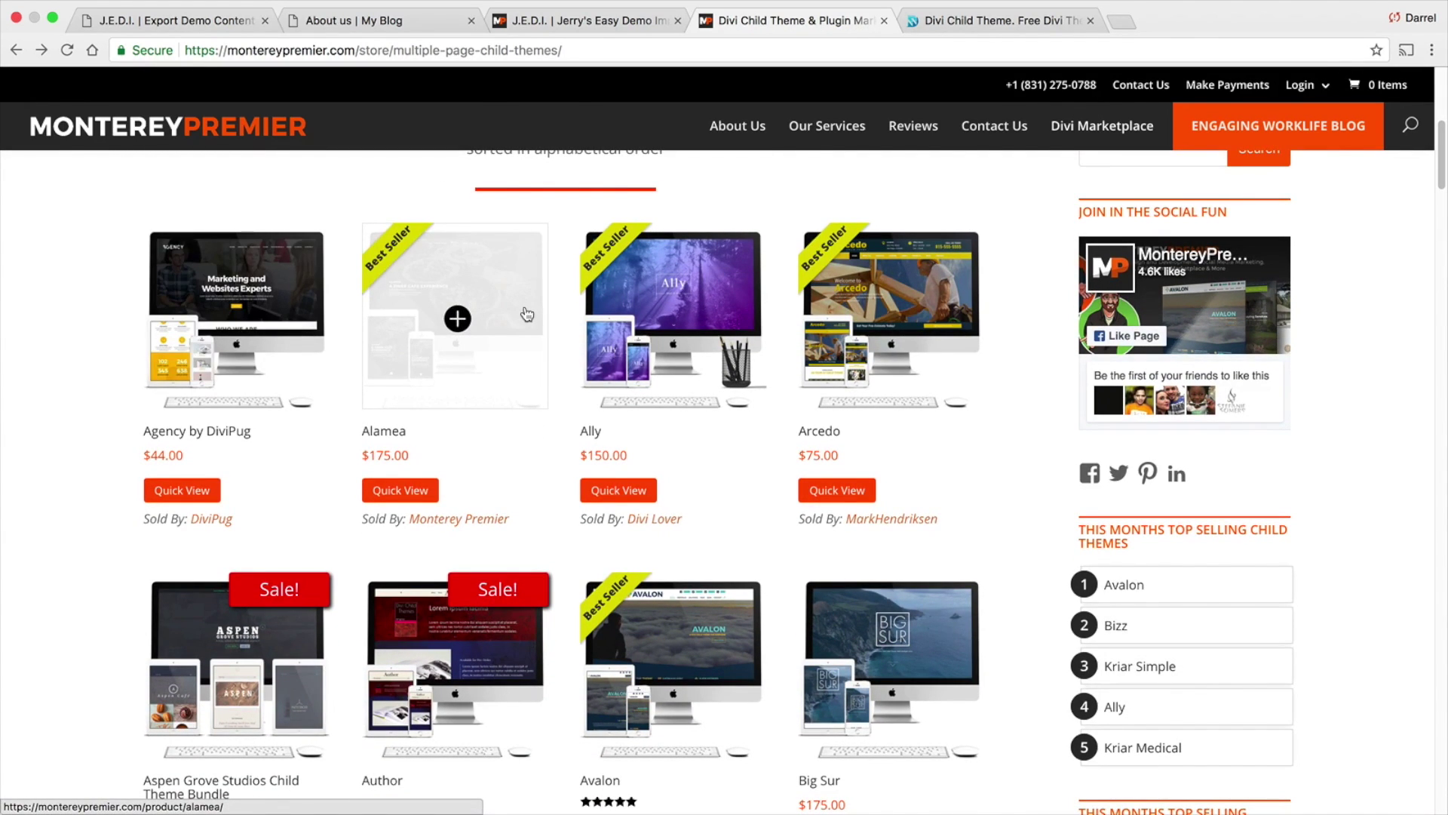
scroll(562, 317, "down", 2)
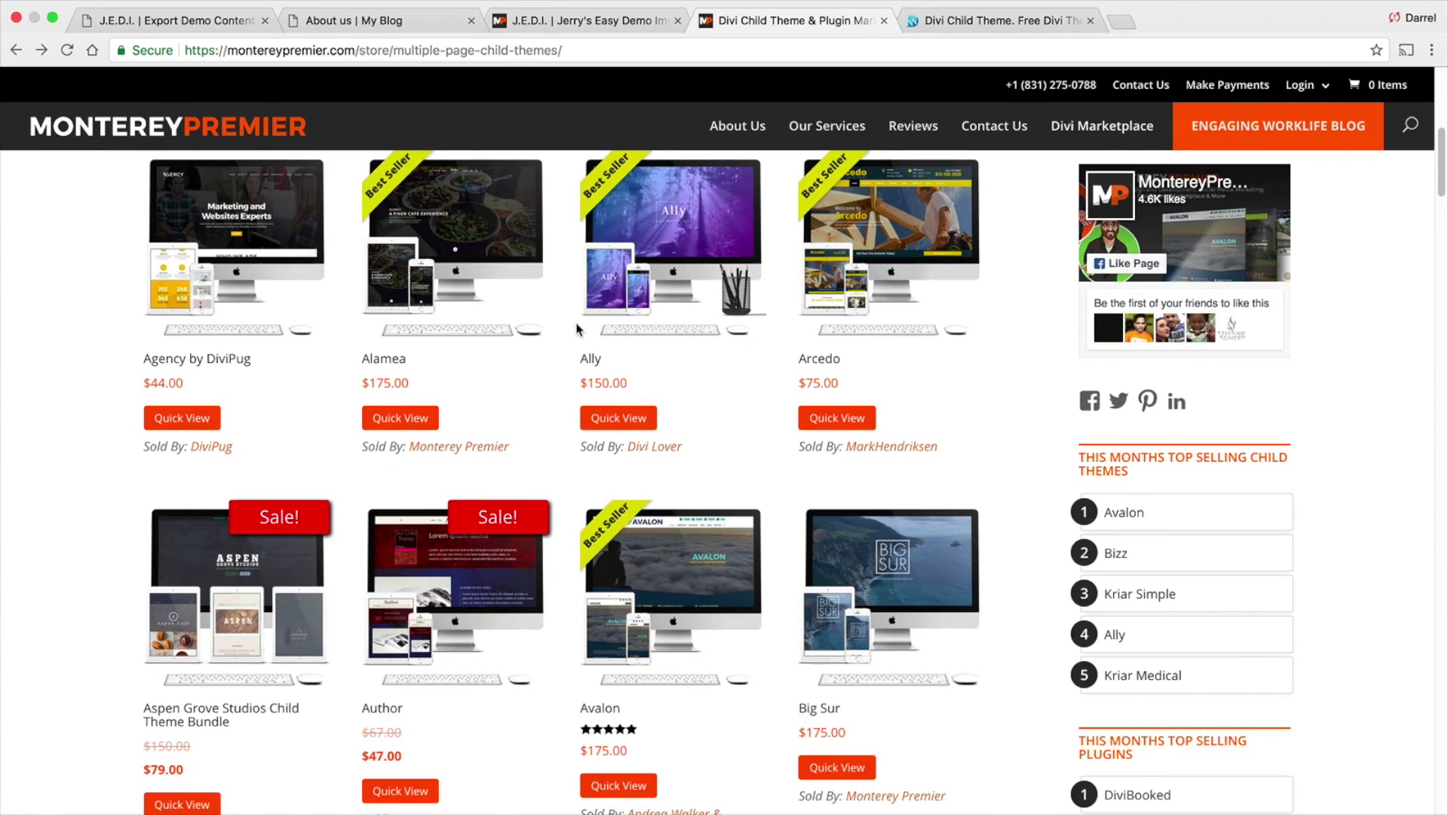
scroll(589, 326, "down", 2)
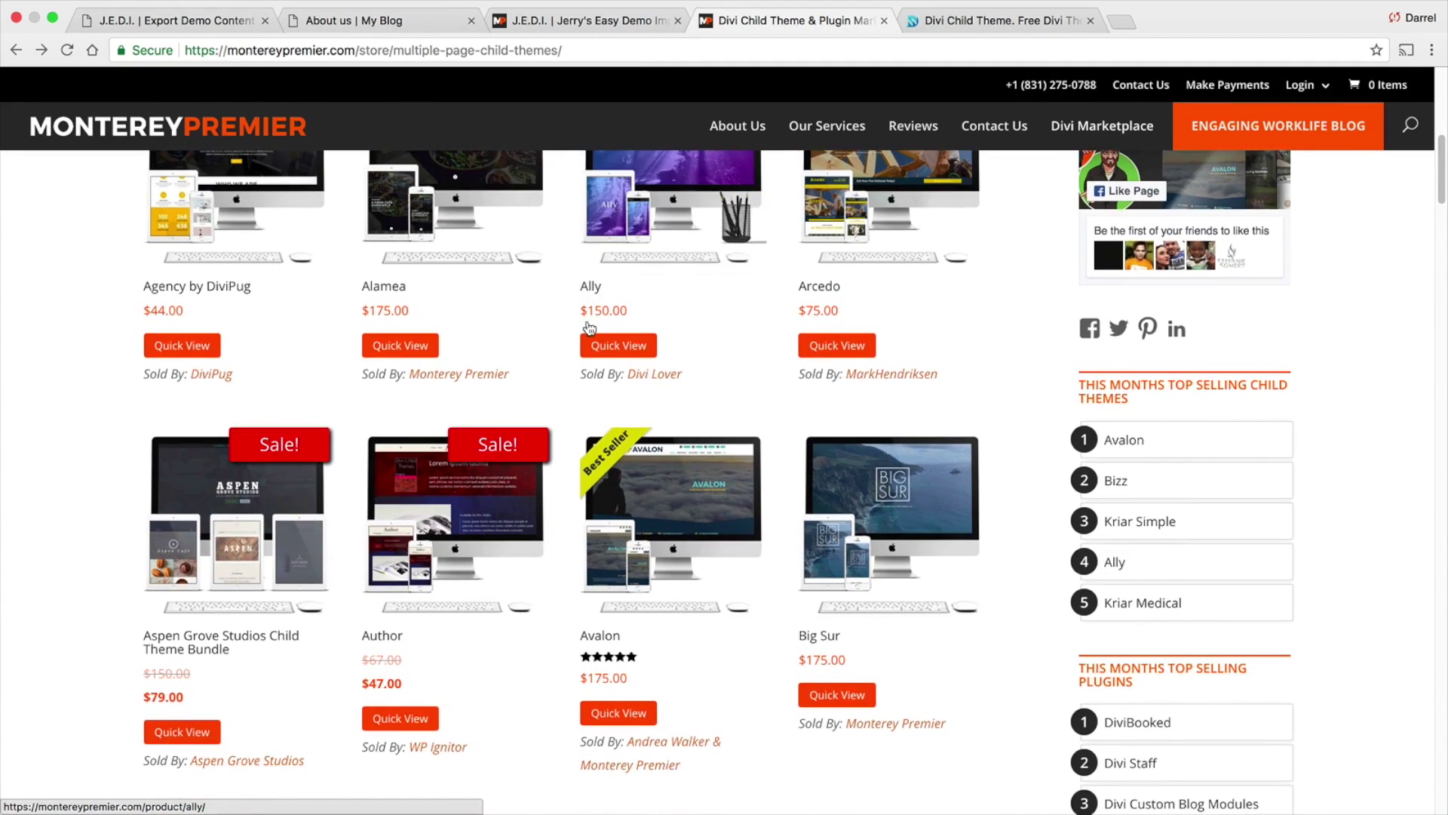
scroll(590, 326, "down", 6)
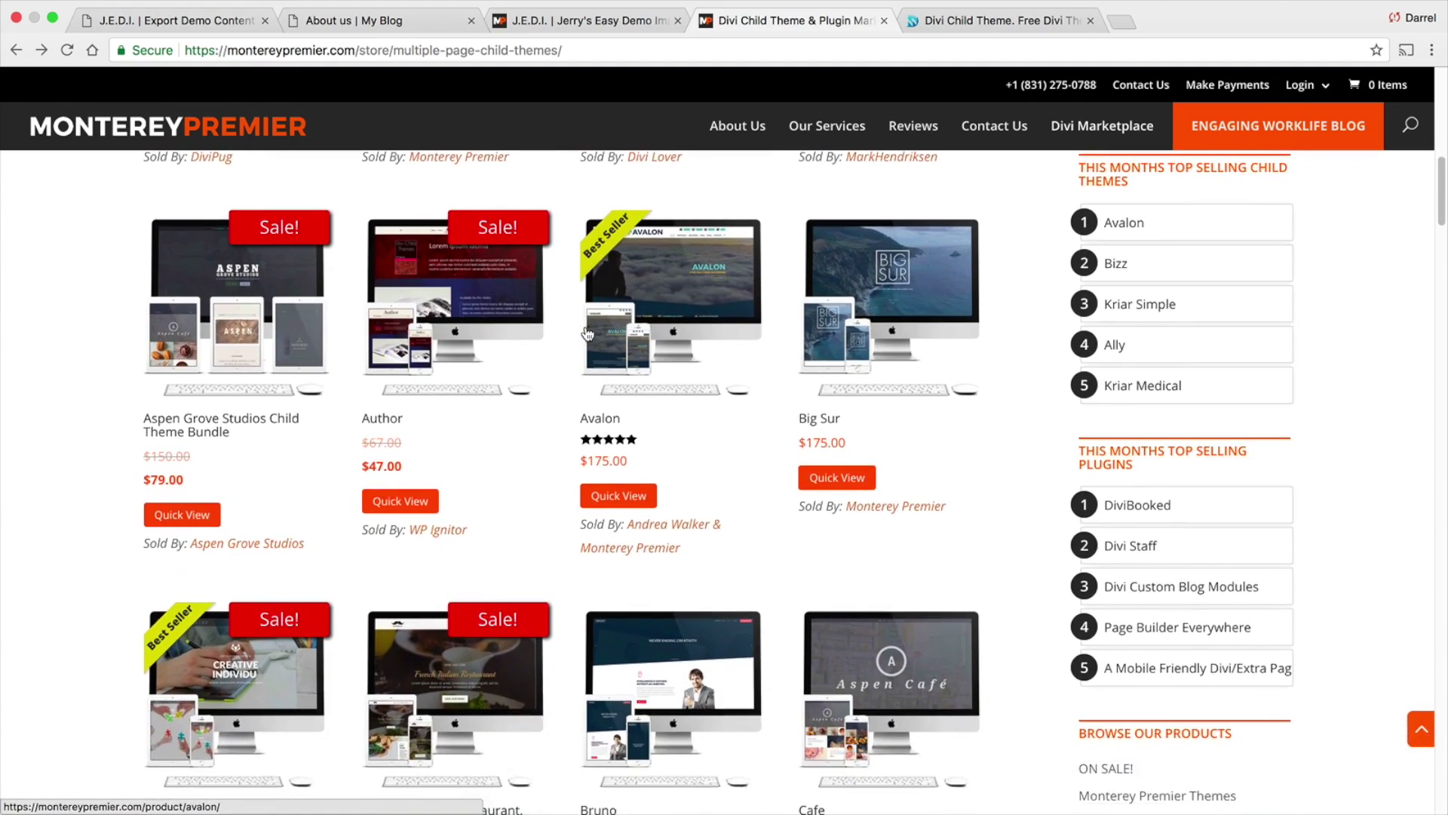
scroll(588, 333, "down", 12)
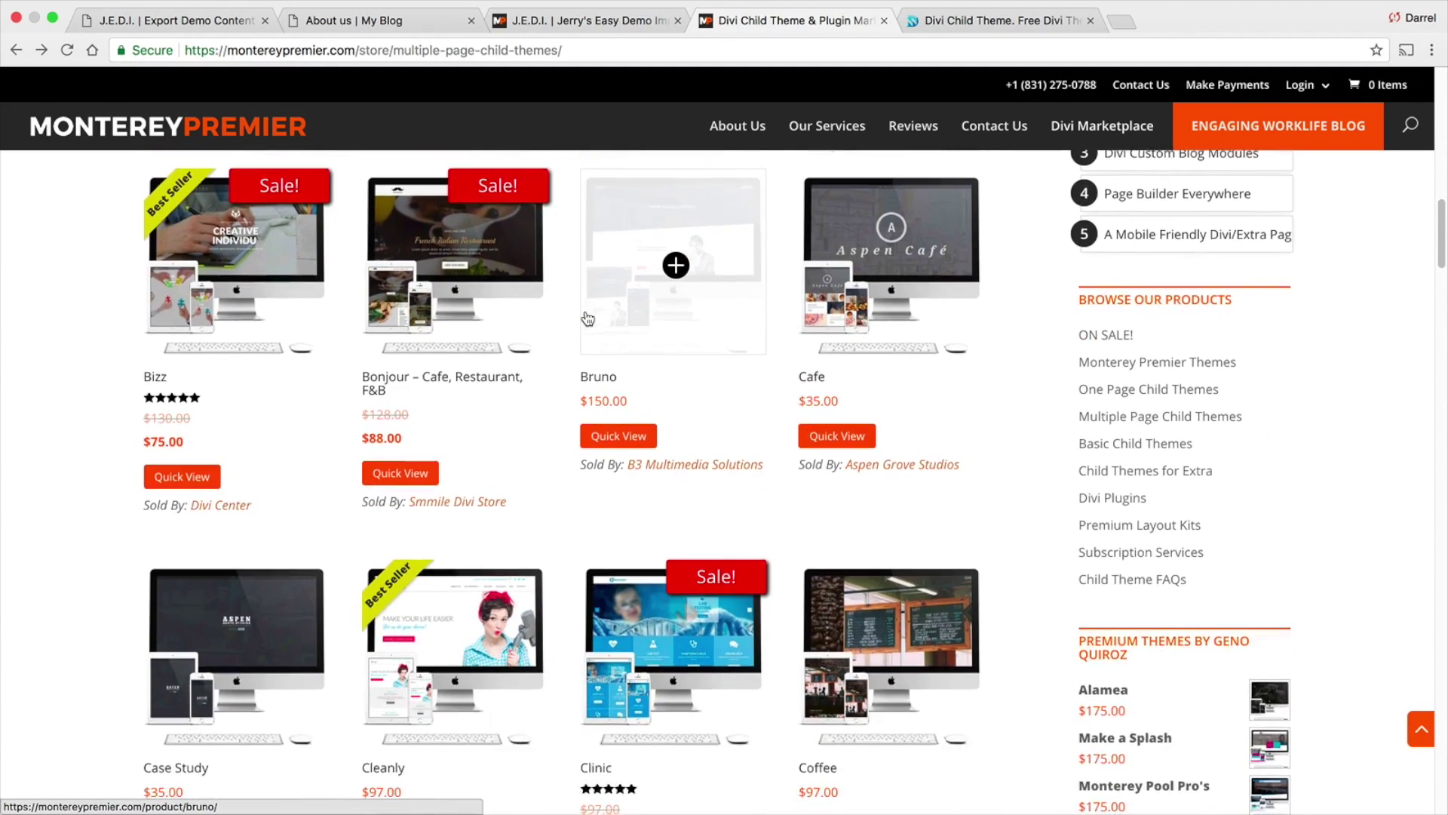
scroll(588, 318, "down", 2)
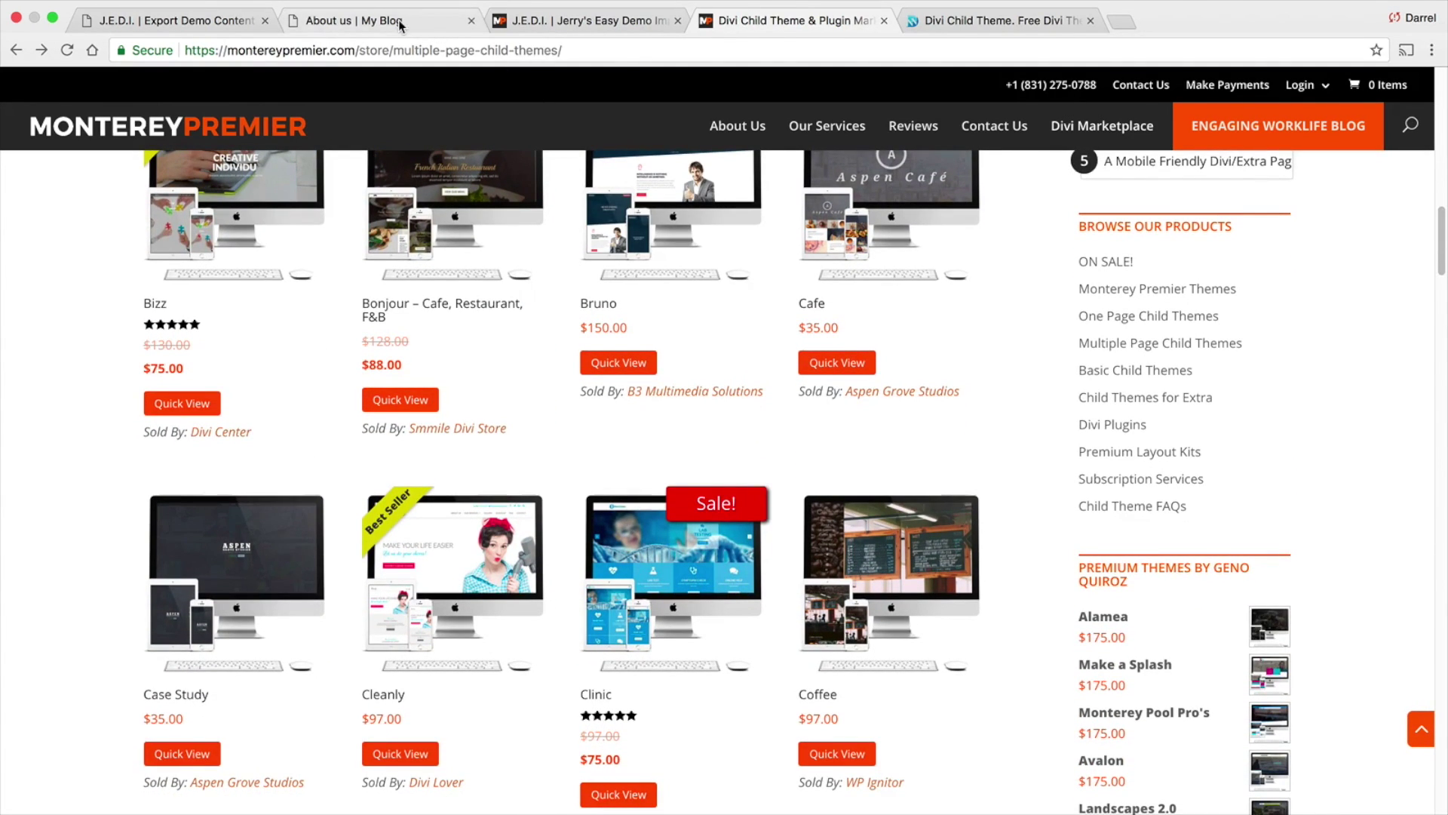
View the cloned site's About us page, then return to Home through the full-screen menu.
left_click(182, 23)
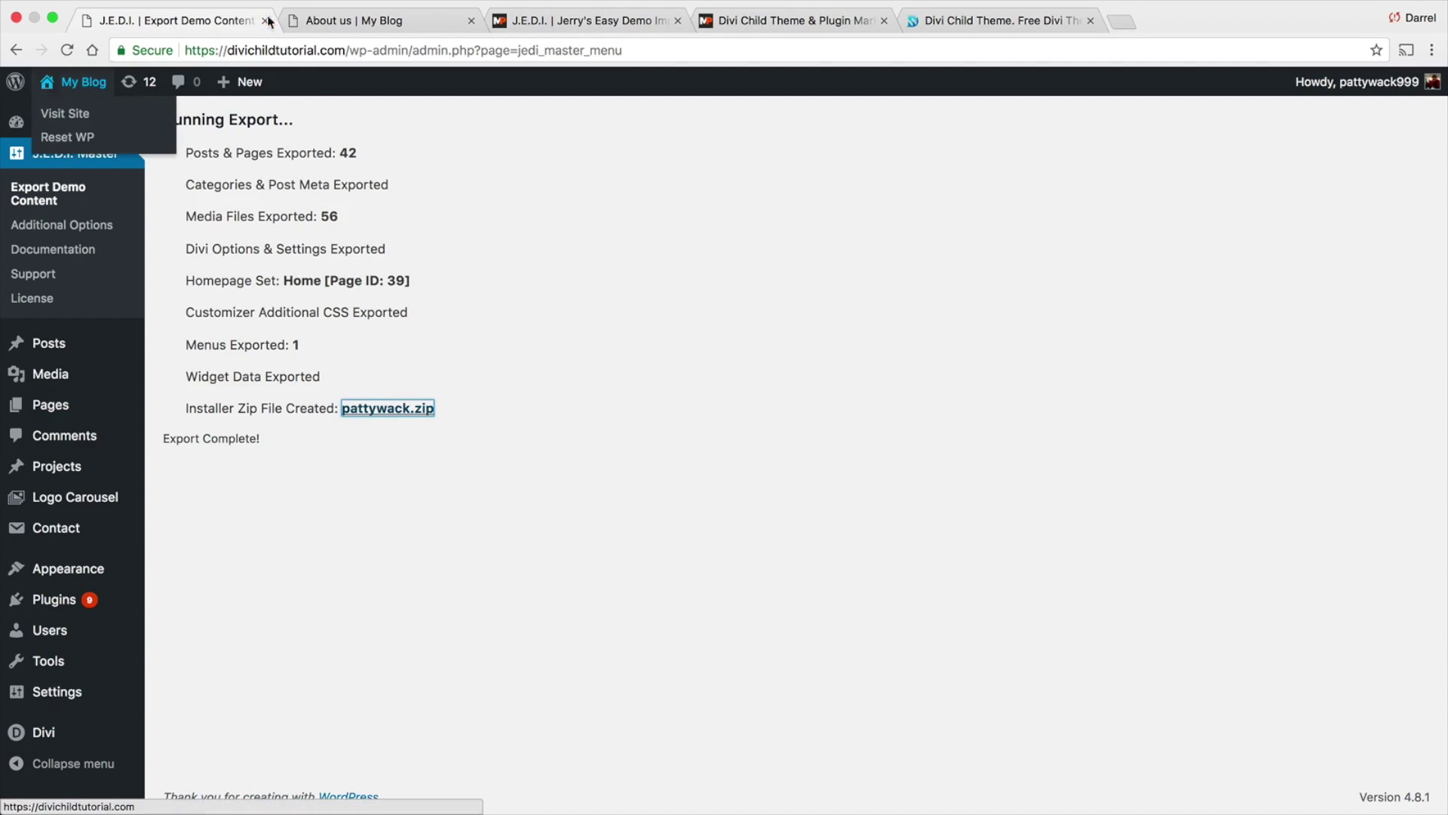
left_click(306, 25)
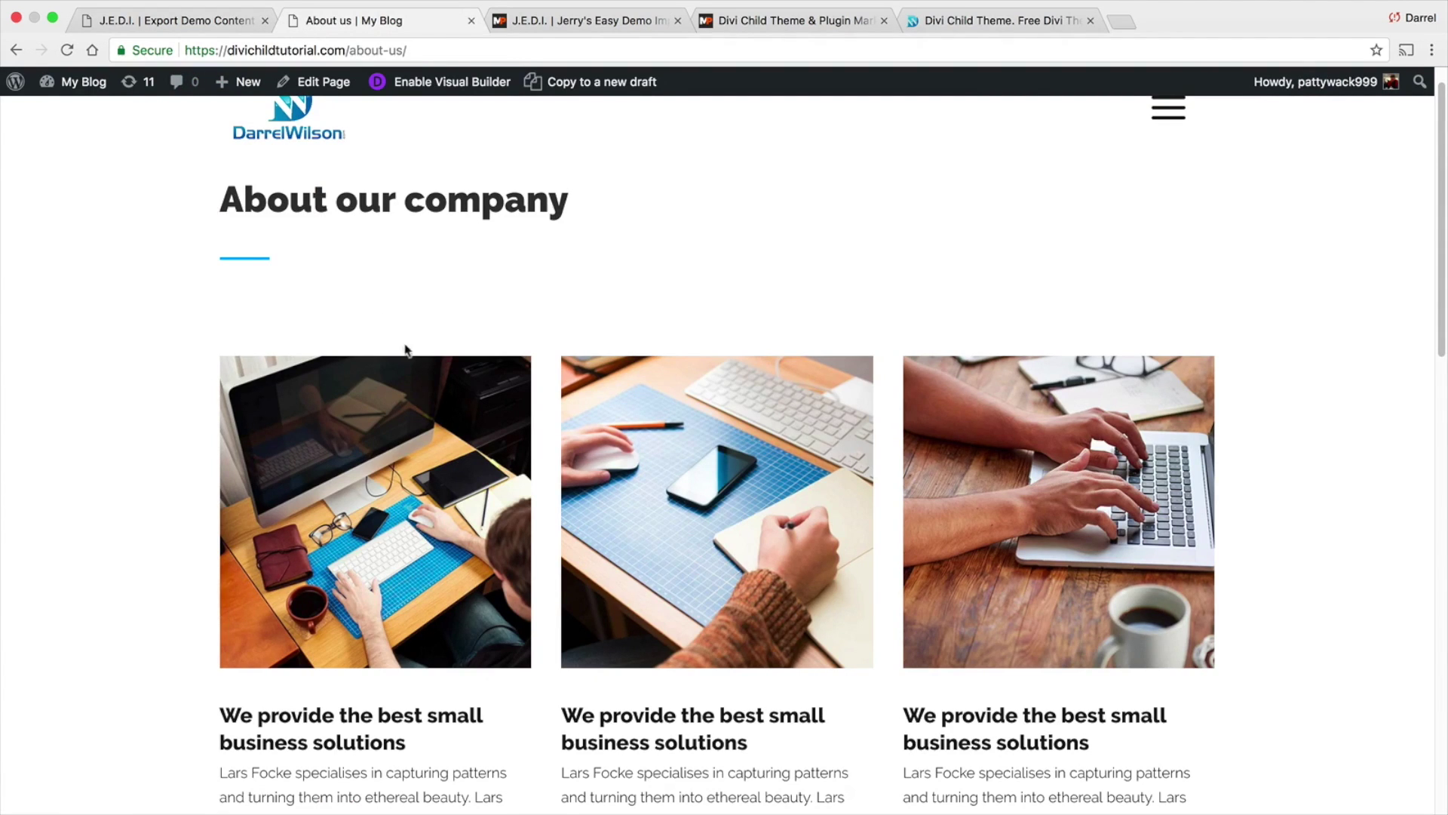
scroll(406, 351, "up", 1)
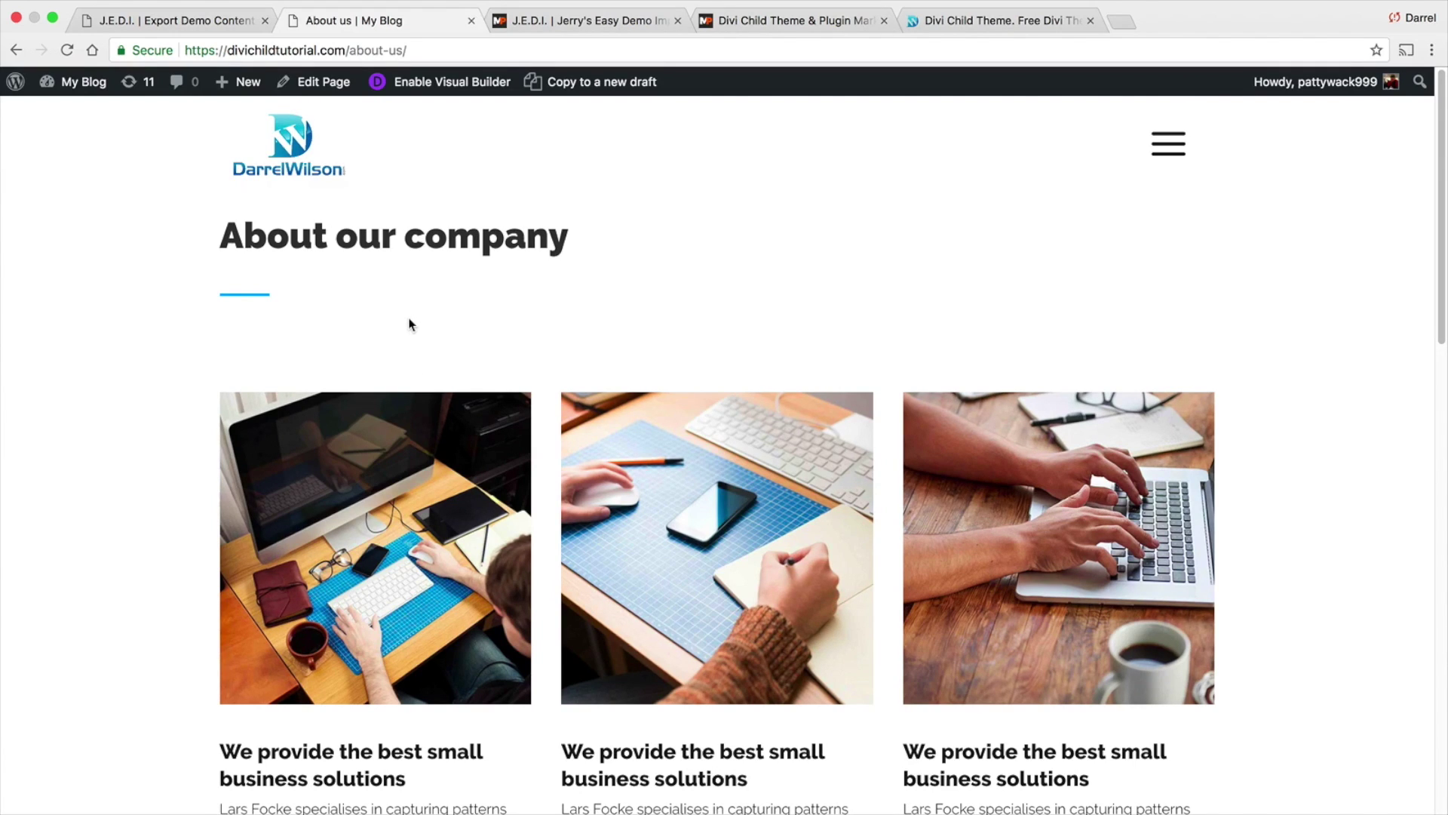
left_click(1158, 149)
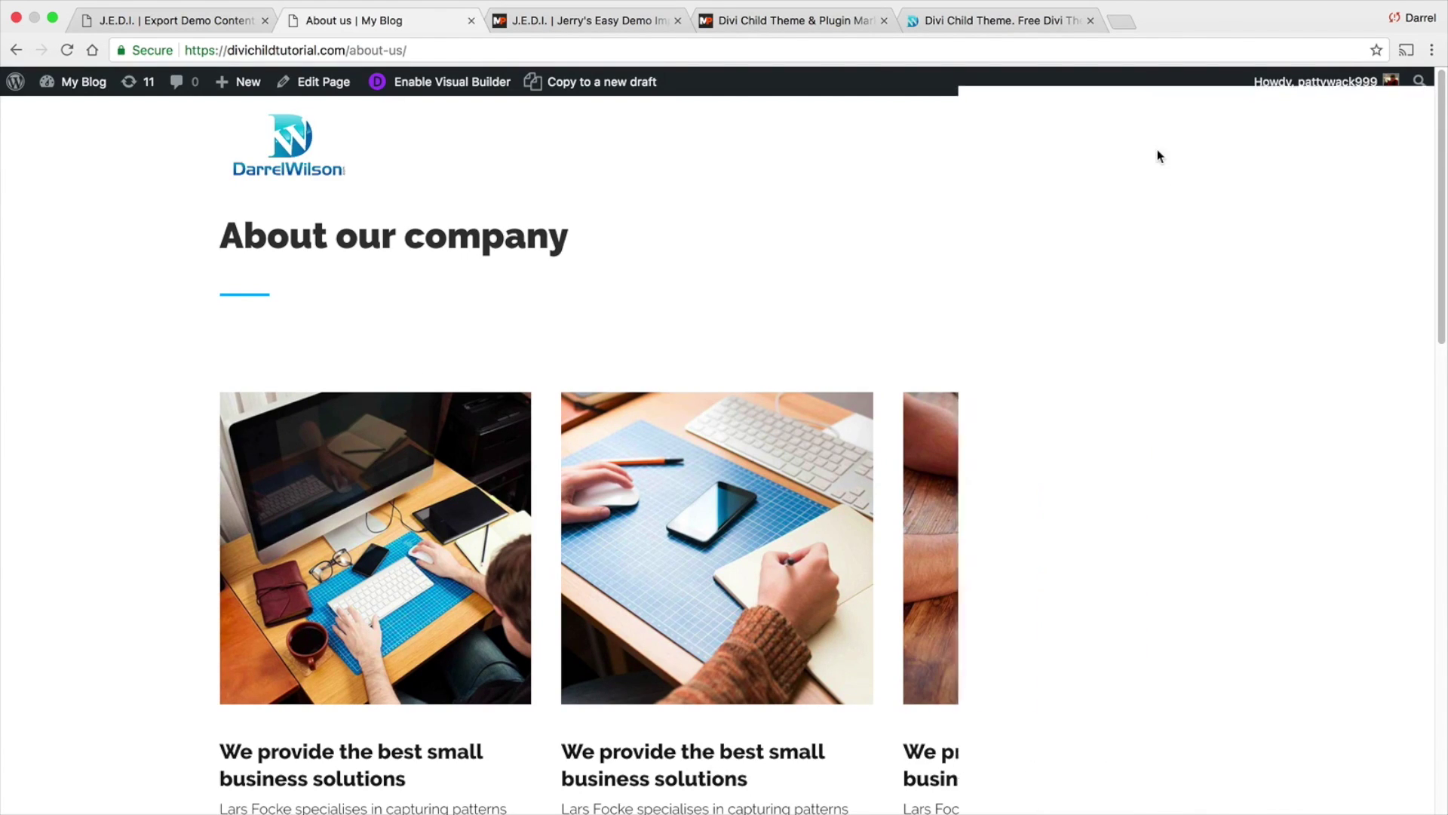
left_click(741, 196)
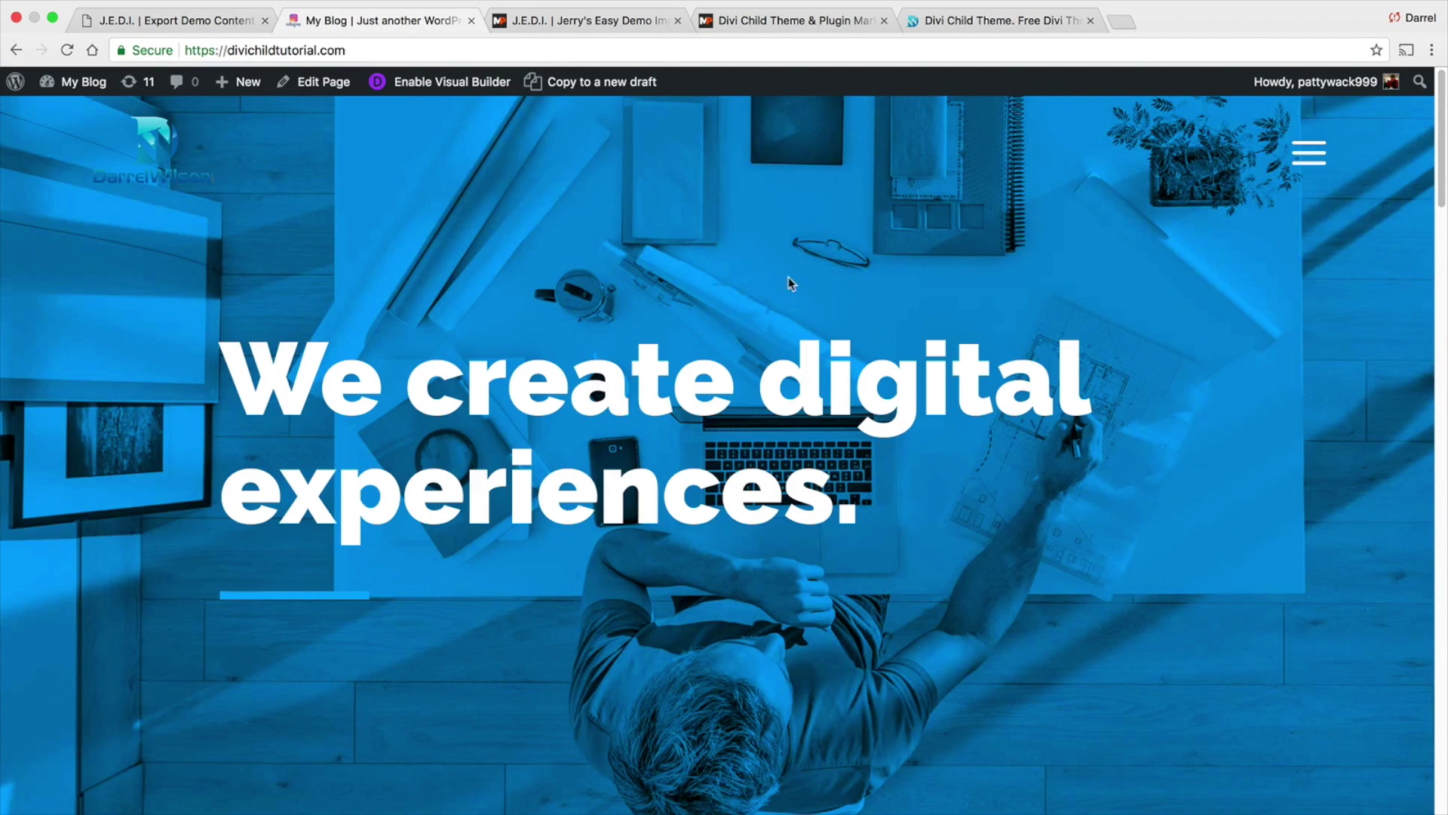
In the export tab, use My Blog > Visit Site to load the home page there too.
left_click(231, 21)
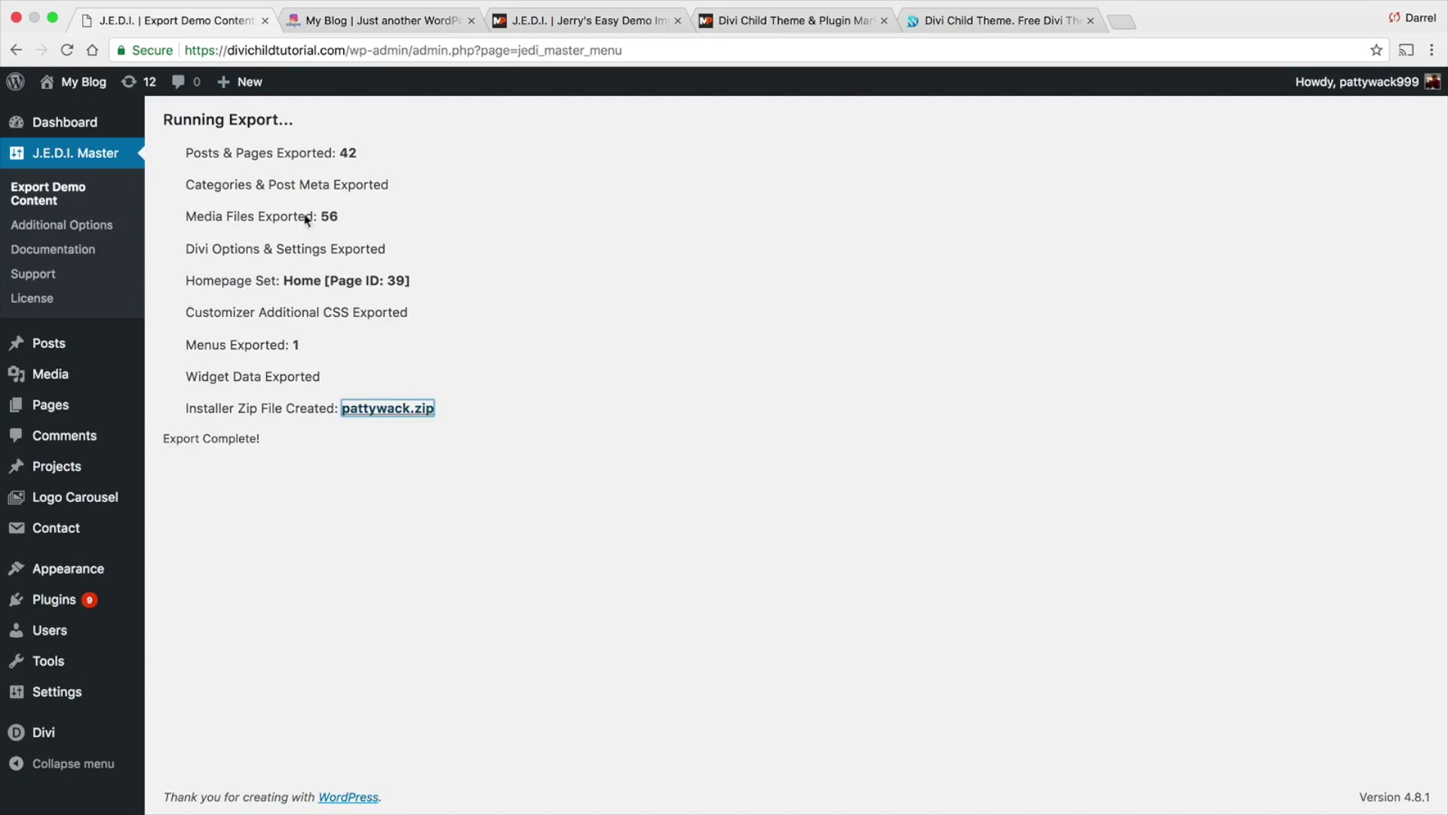
mouse_move(98, 77)
left_click(71, 111)
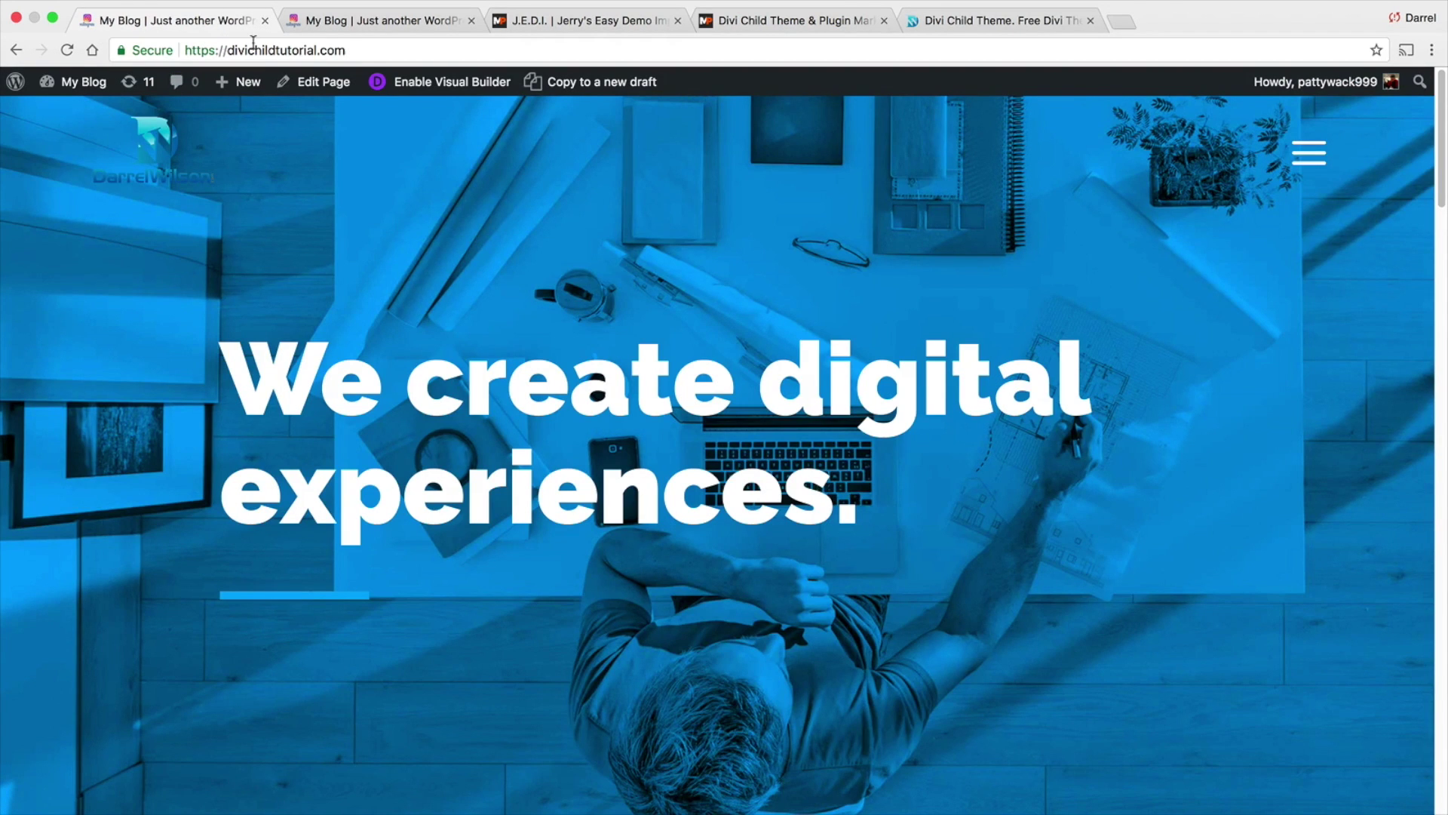
left_click(349, 22)
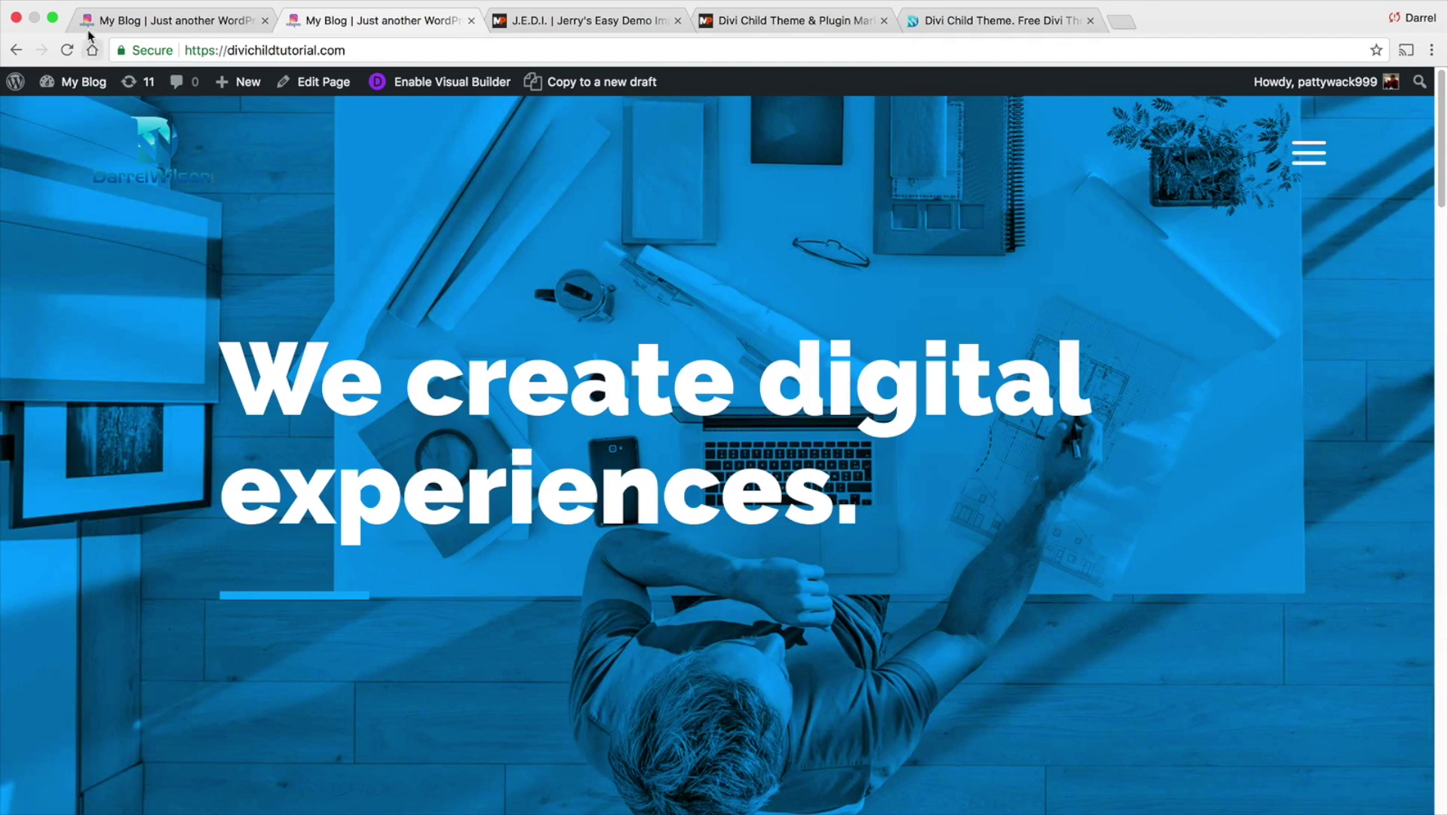
left_click(120, 24)
left_click(306, 26)
scroll(448, 348, "down", 3)
scroll(448, 348, "down", 15)
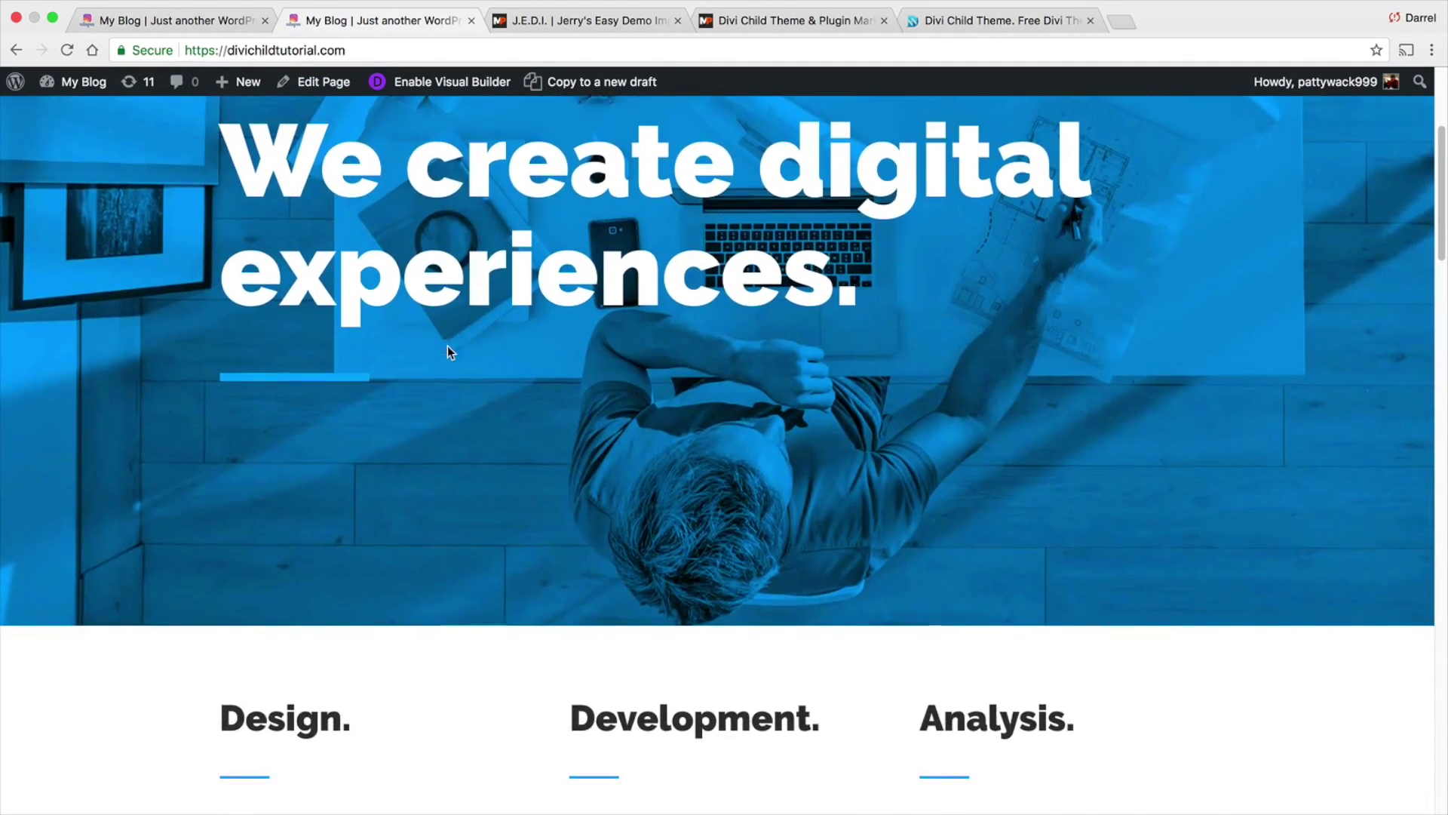
scroll(448, 353, "down", 2)
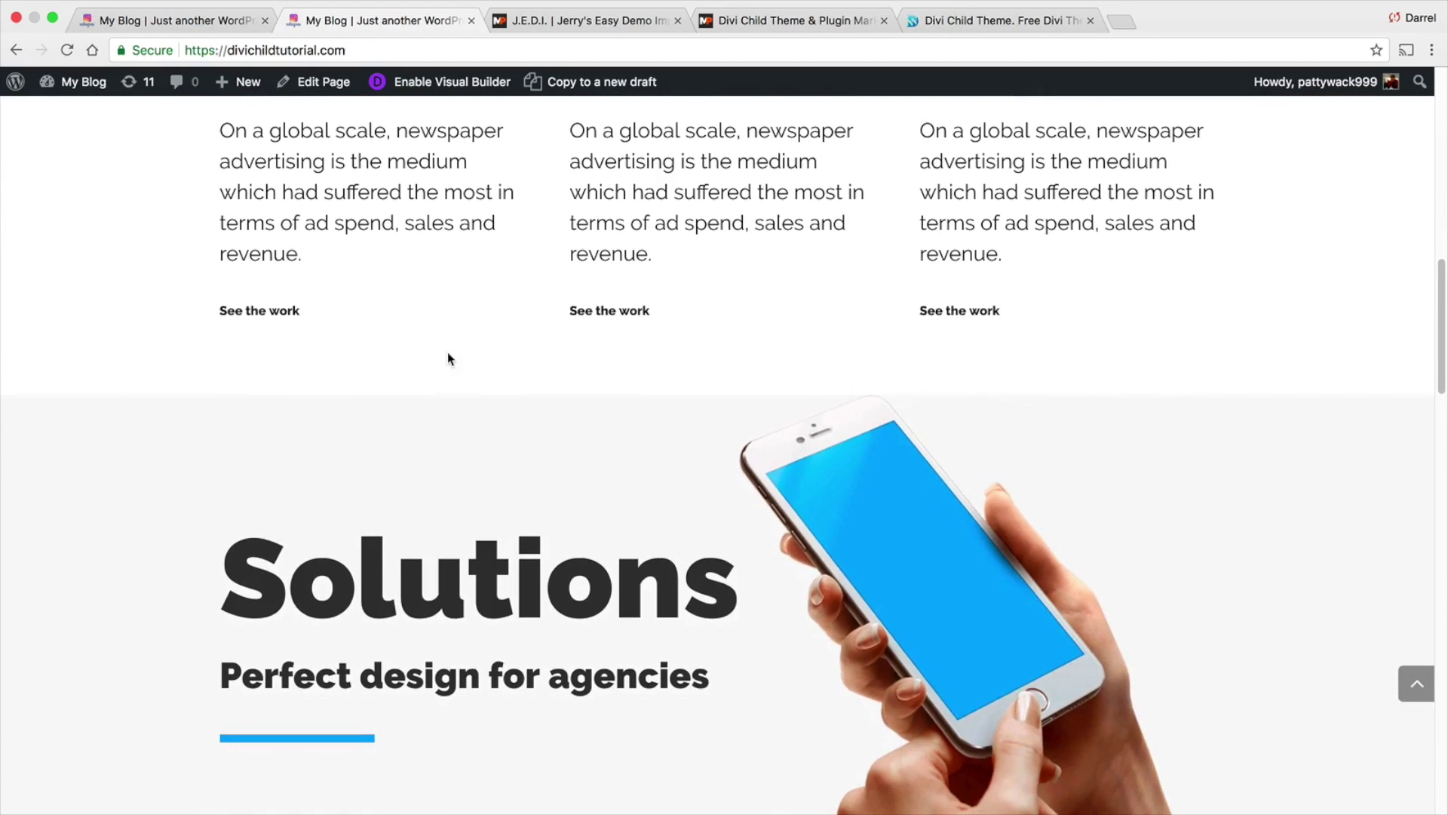
scroll(448, 366, "down", 8)
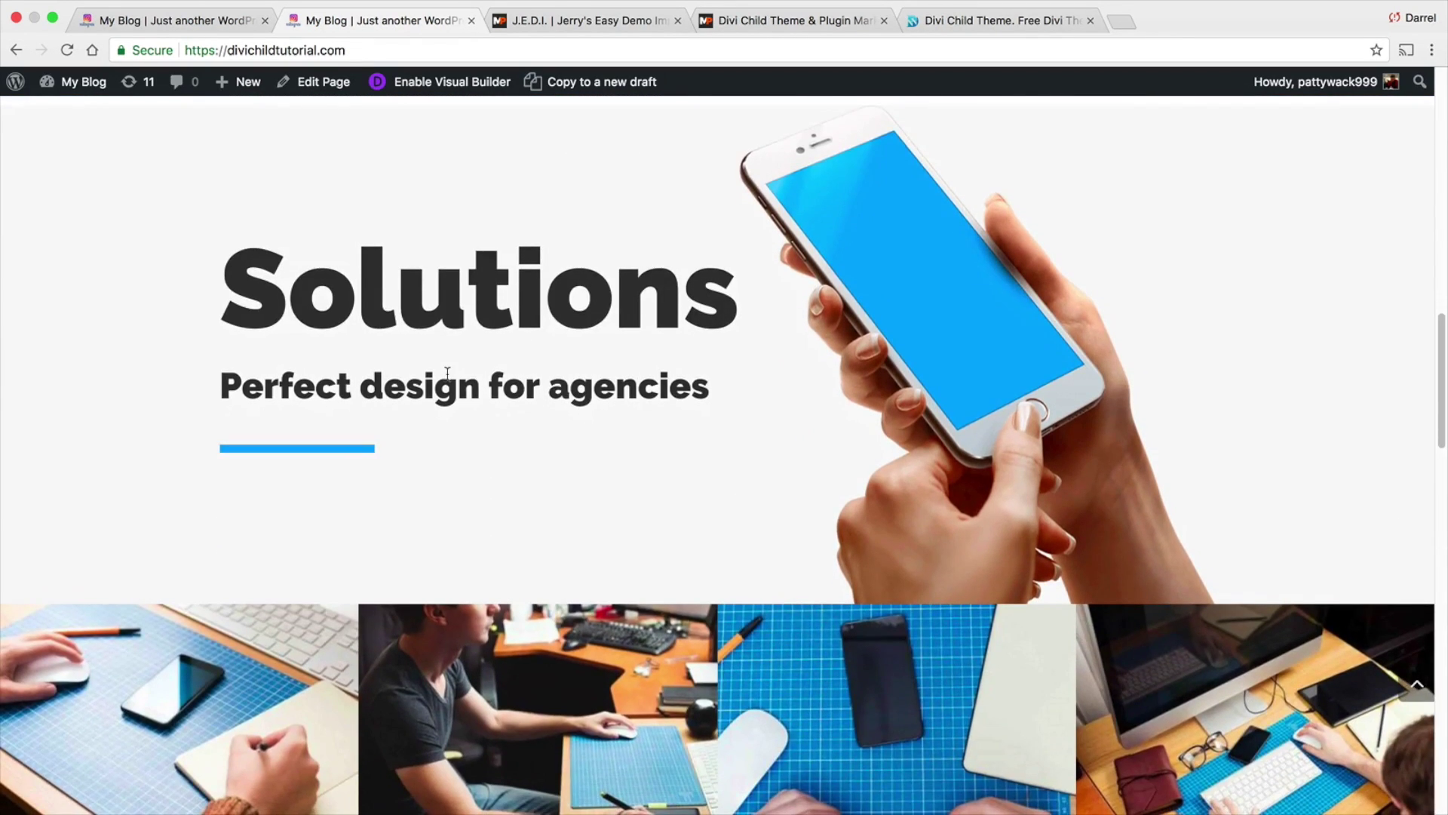
scroll(443, 383, "down", 7)
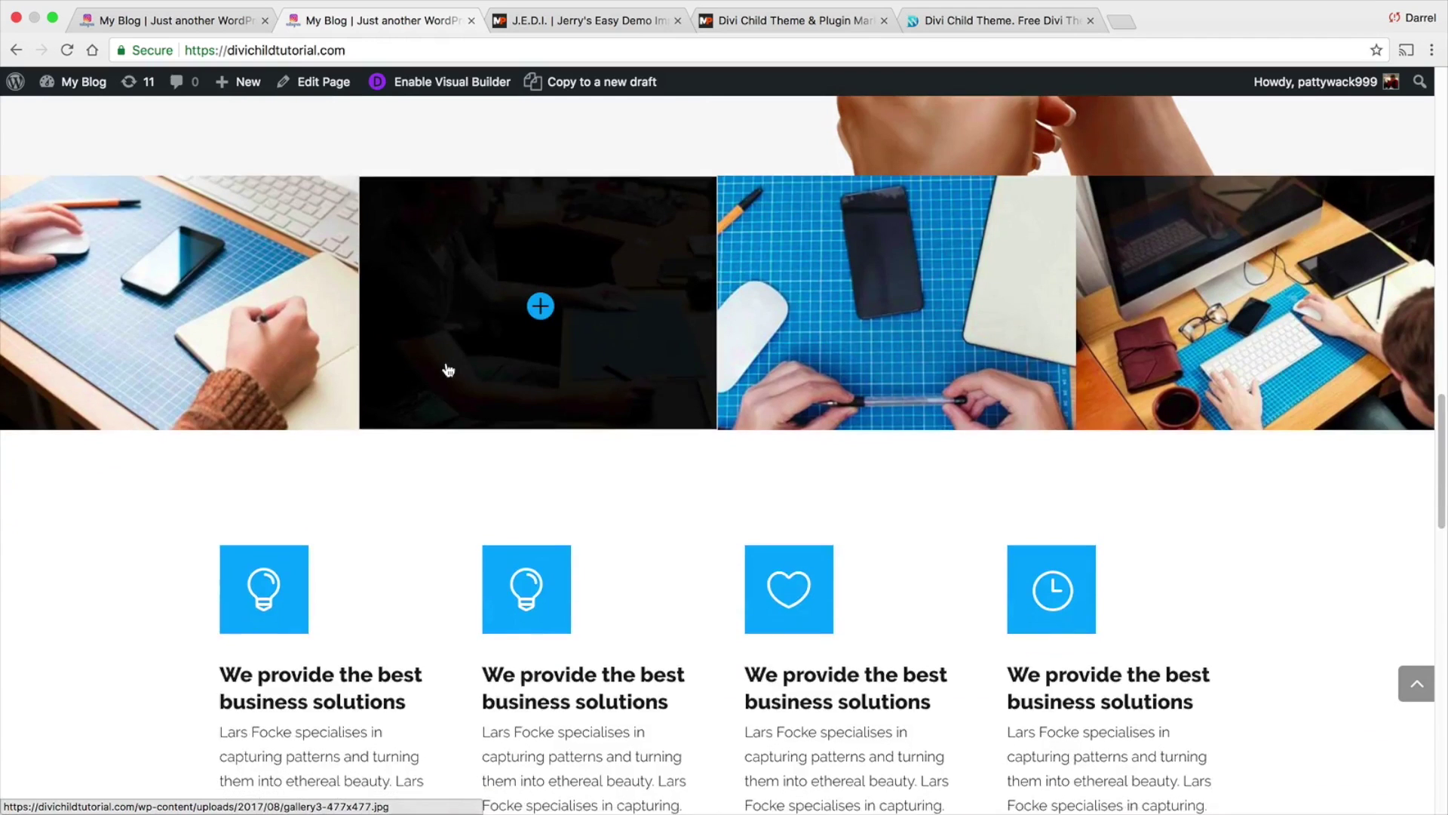
scroll(448, 416, "up", 1)
scroll(448, 416, "down", 14)
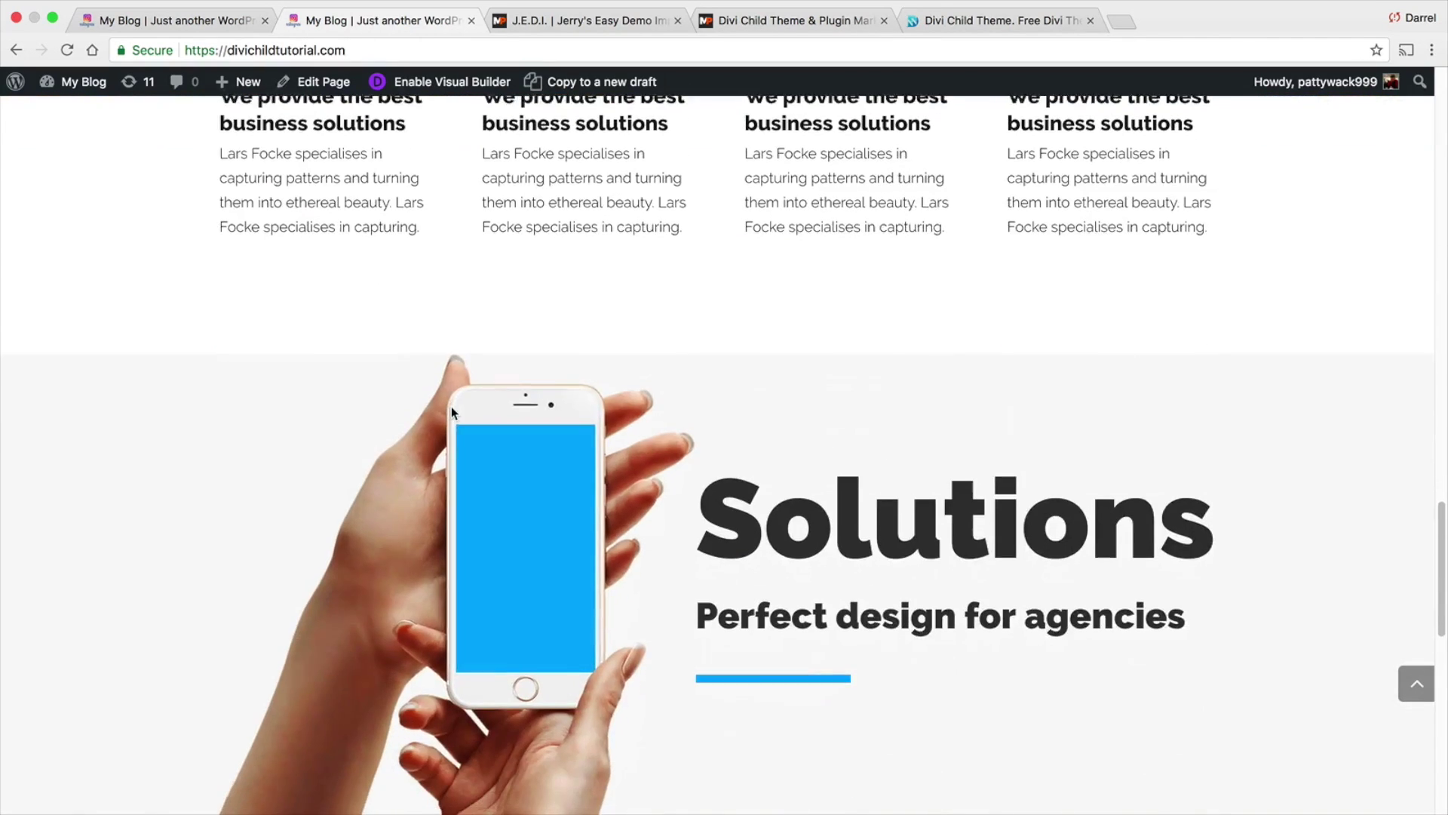
scroll(456, 411, "down", 2)
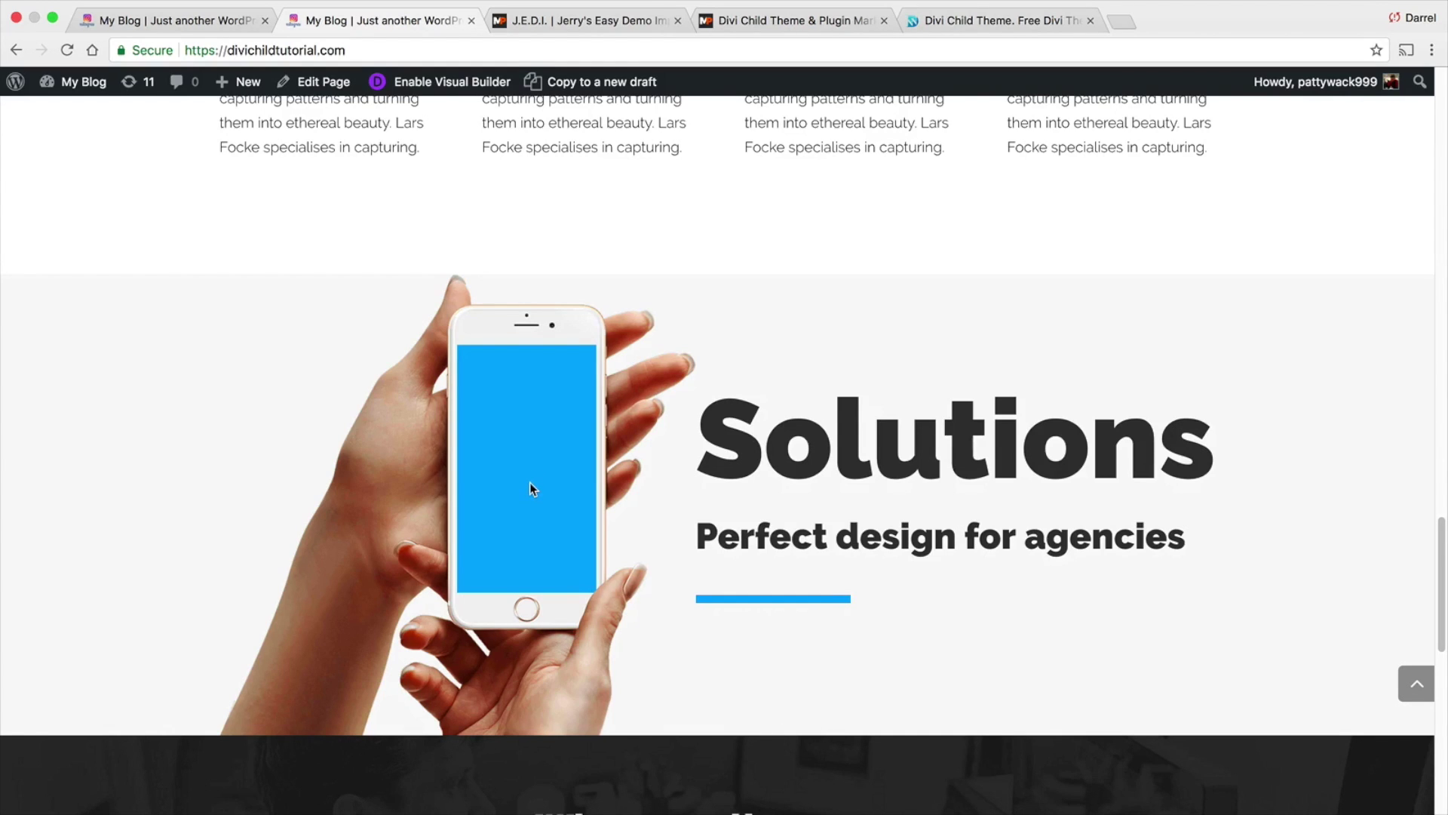
scroll(533, 477, "down", 4)
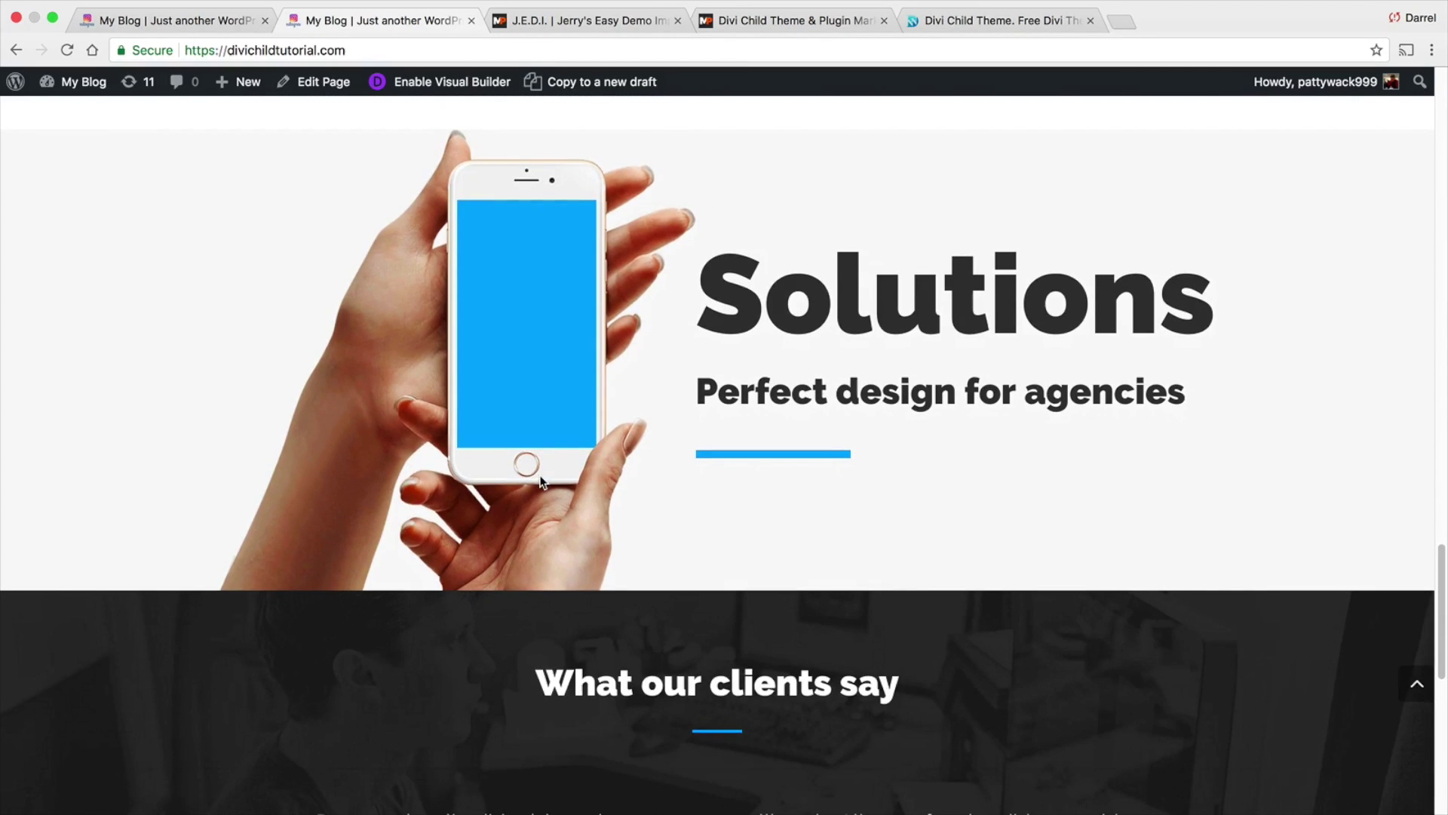
scroll(573, 500, "down", 10)
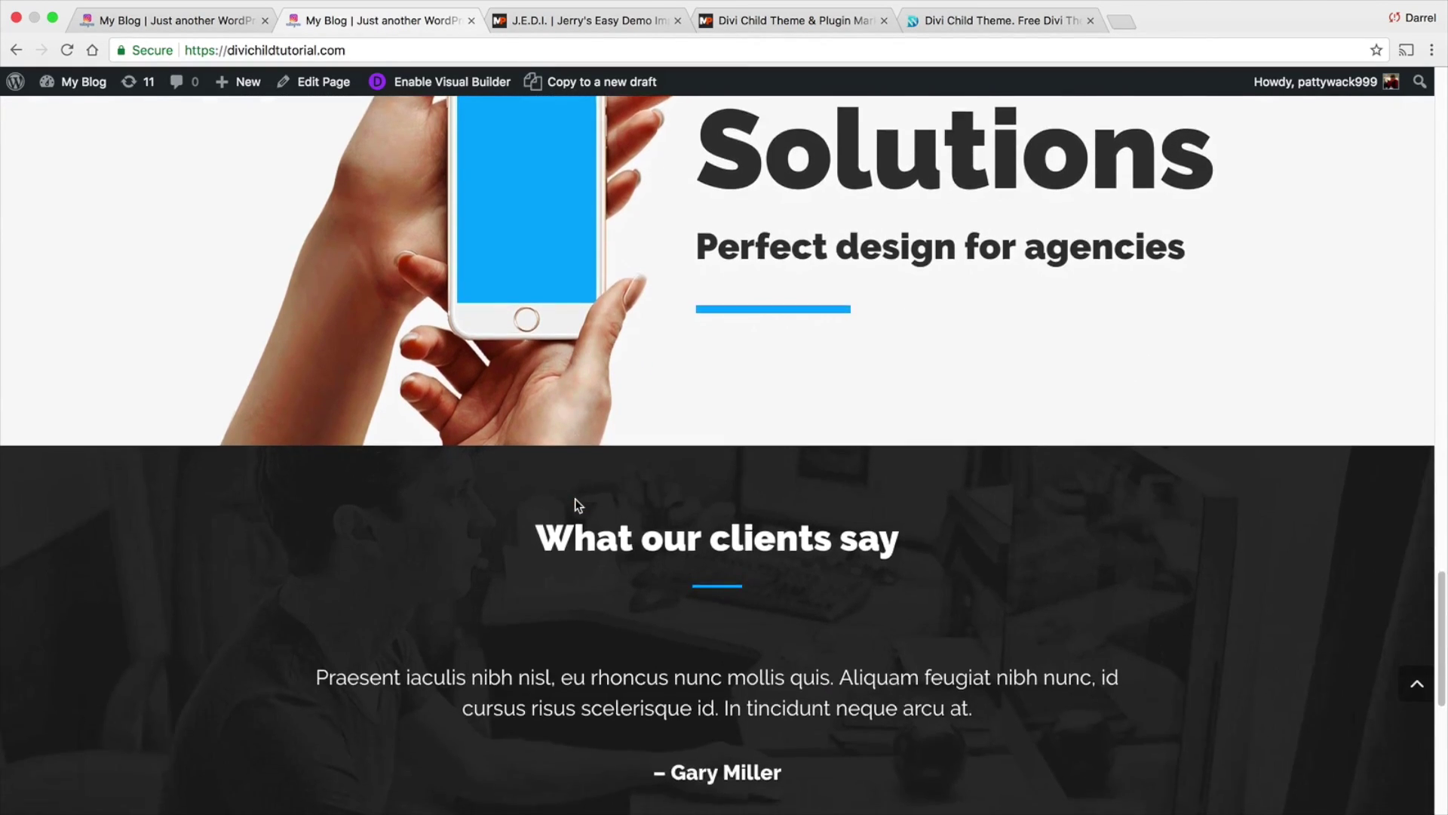
scroll(574, 513, "down", 9)
scroll(574, 511, "up", 20)
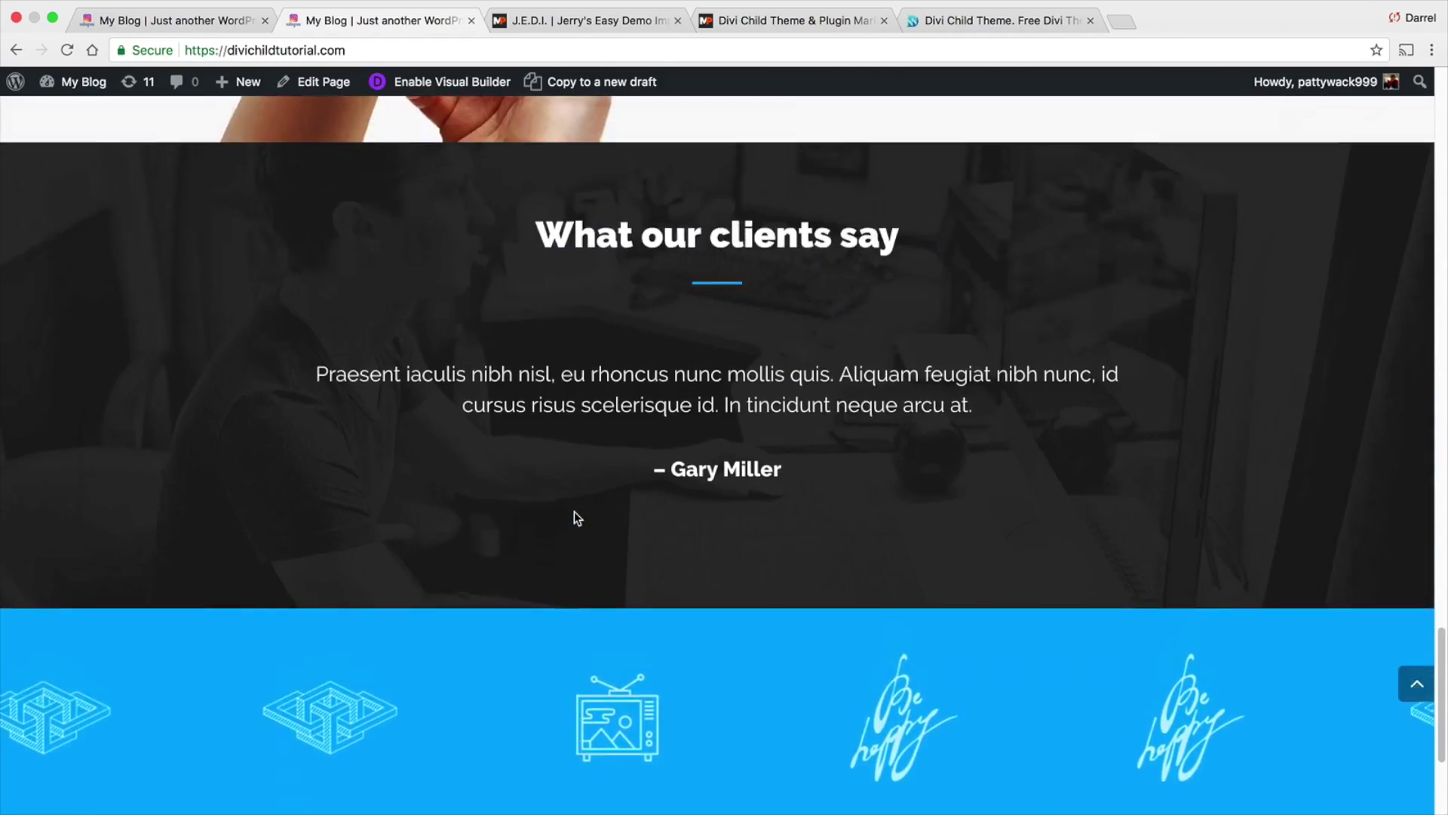
scroll(573, 510, "up", 20)
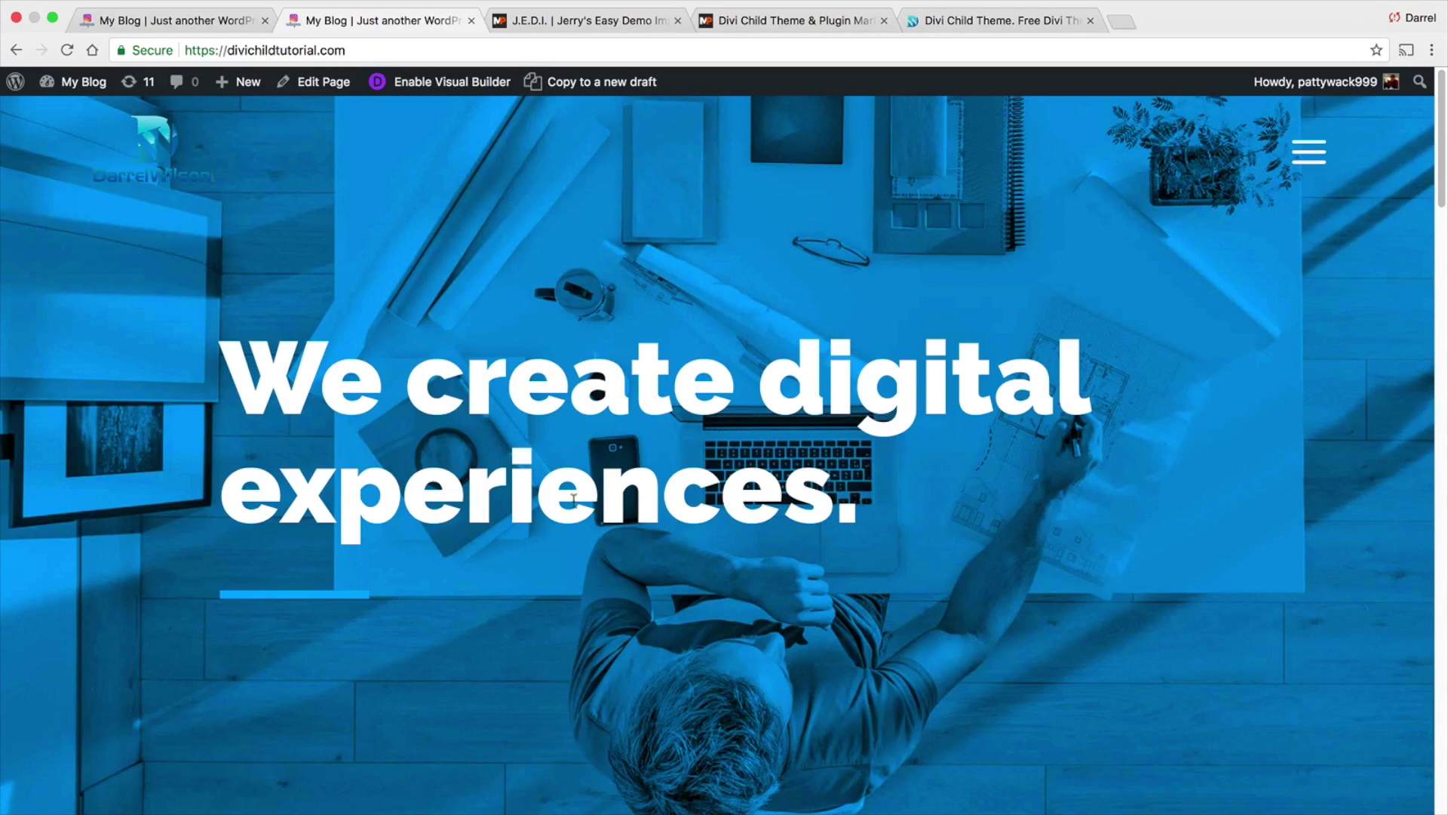
left_click(581, 23)
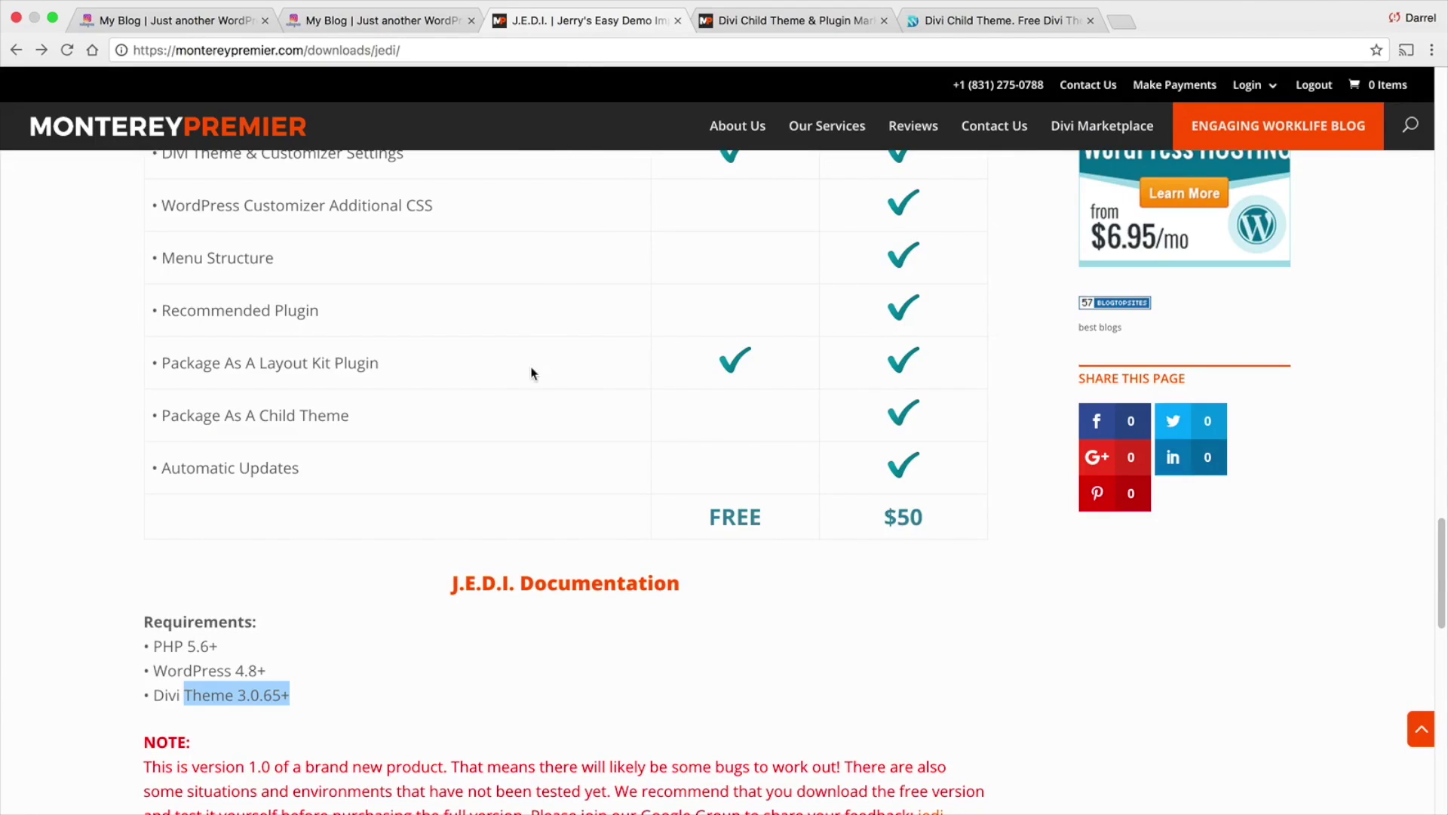
scroll(542, 412, "up", 5)
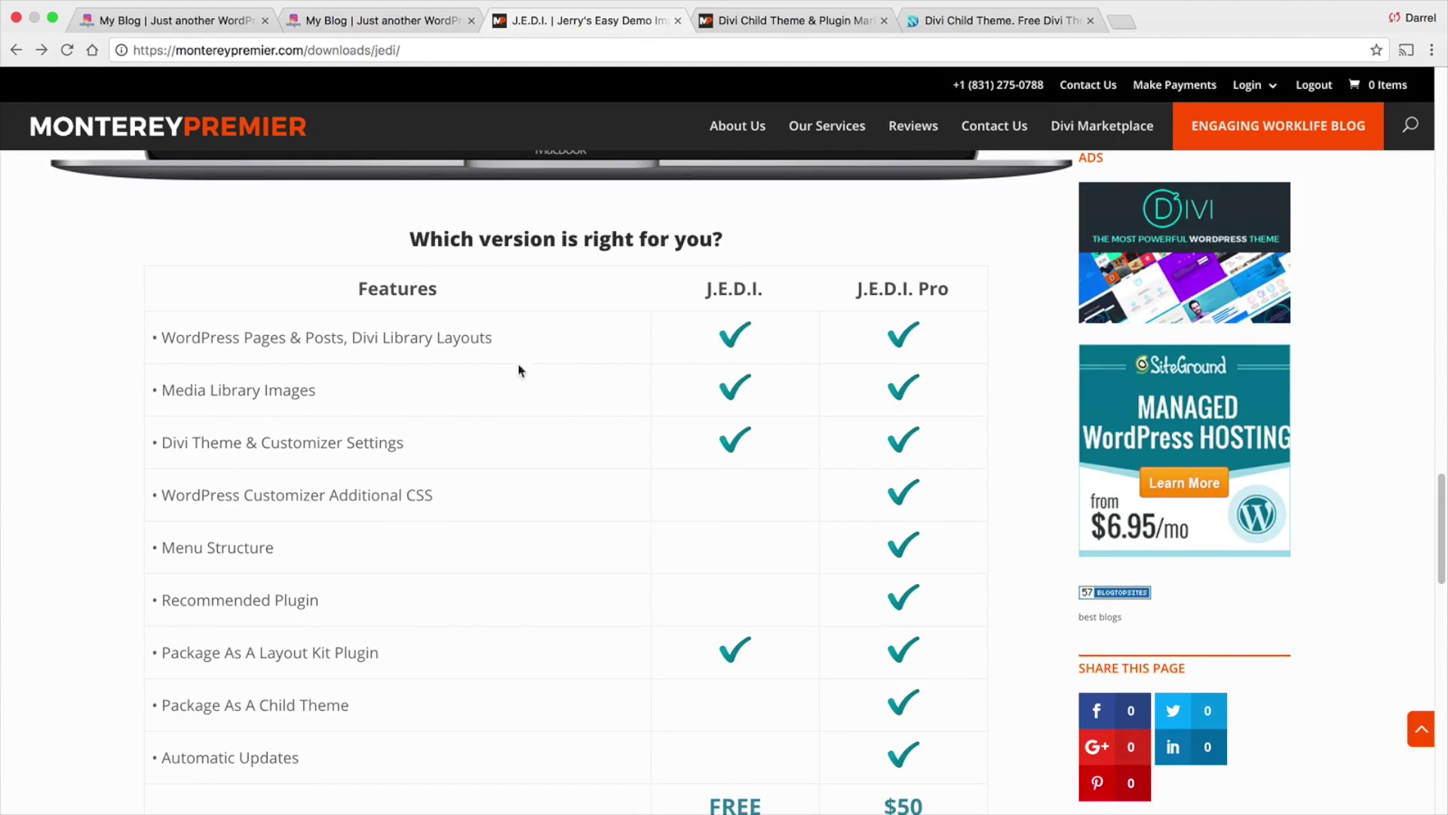
left_click(215, 23)
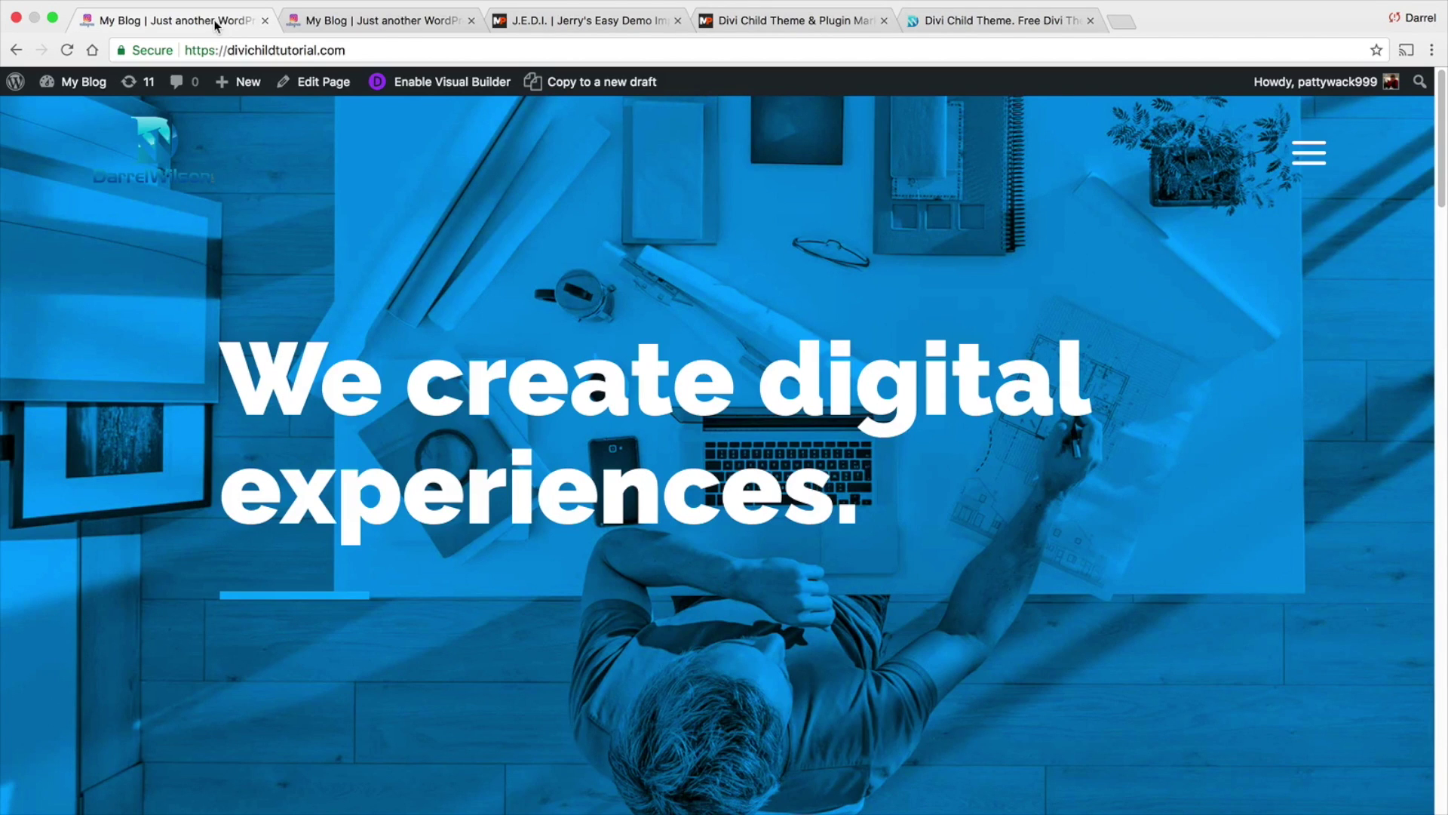